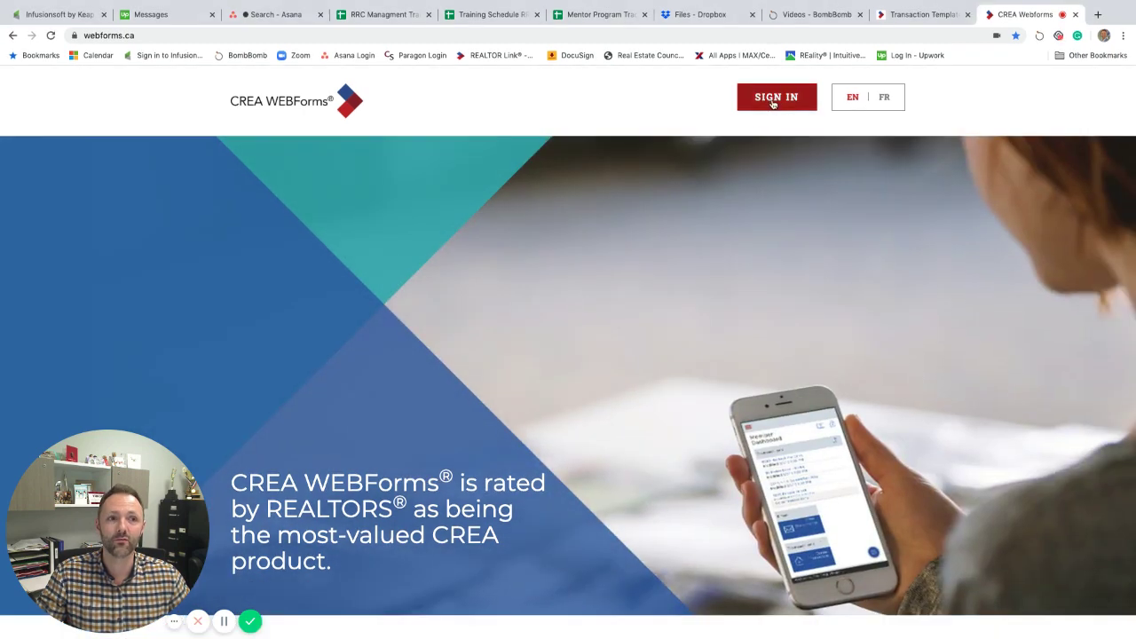
Sign in and open the Transaction Templates list from the account settings.
click(773, 104)
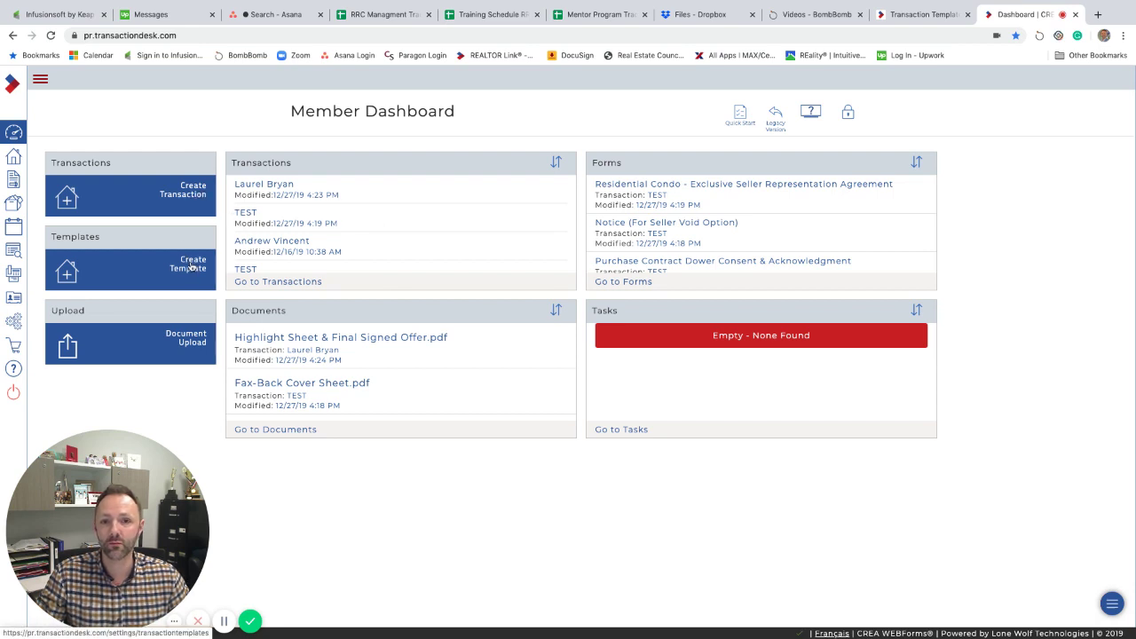
click(13, 325)
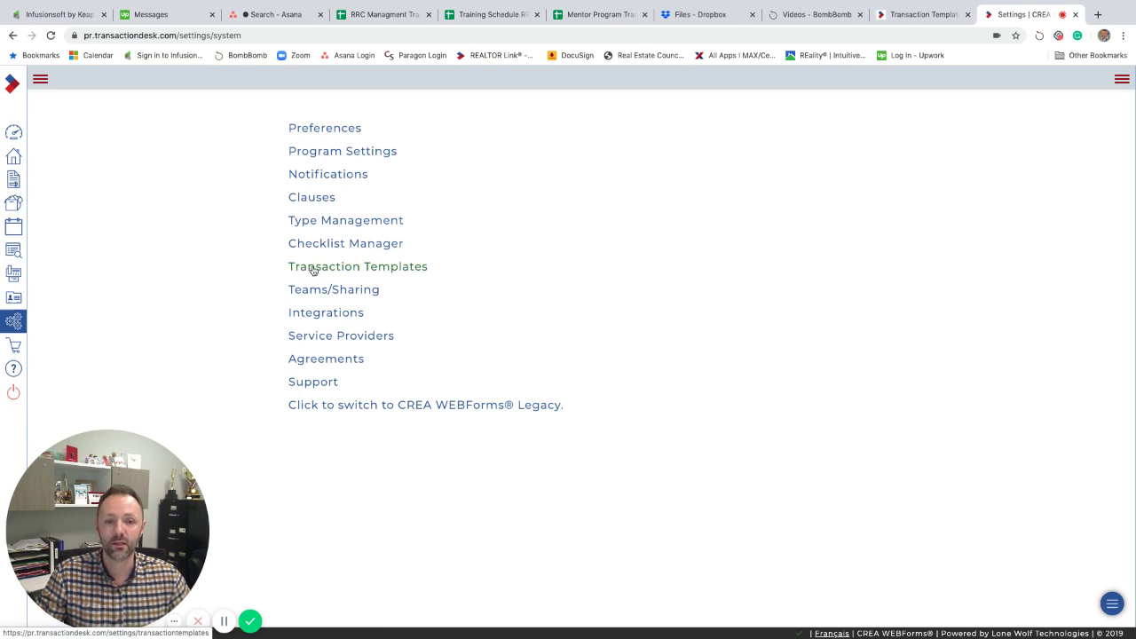
click(314, 271)
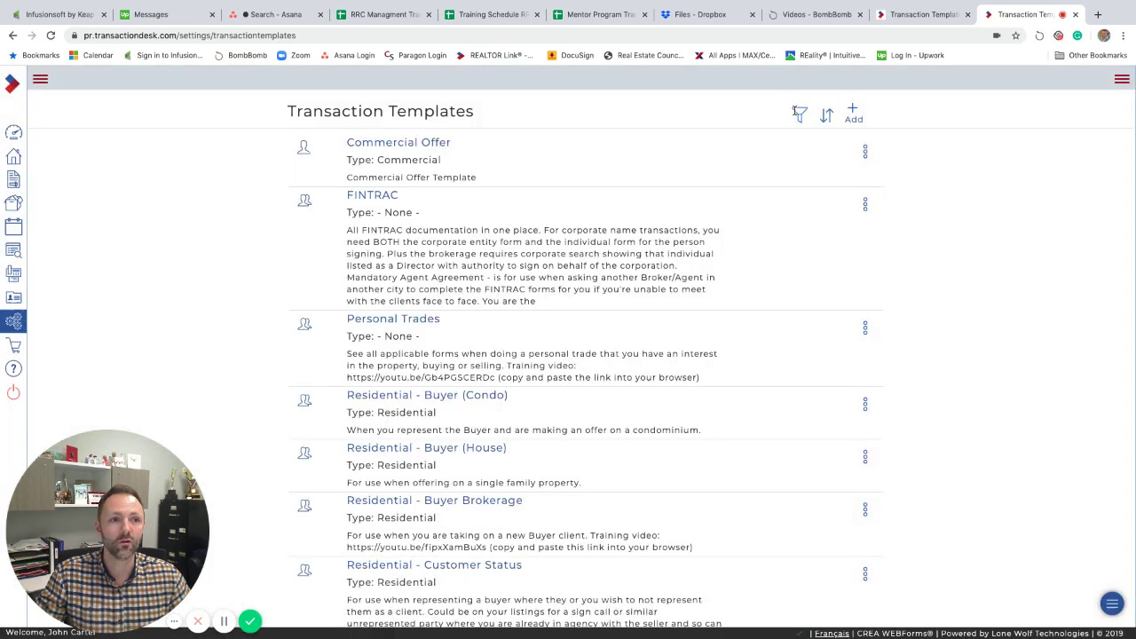
Filter the templates to Offices and browse the resulting residential template list.
click(798, 115)
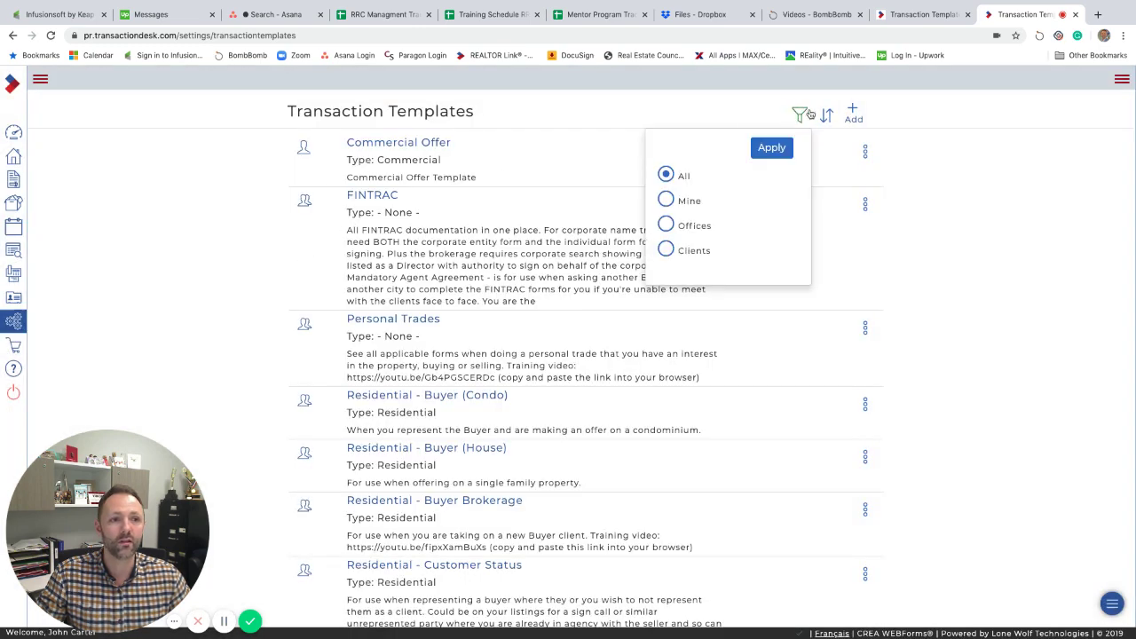
click(667, 225)
click(768, 149)
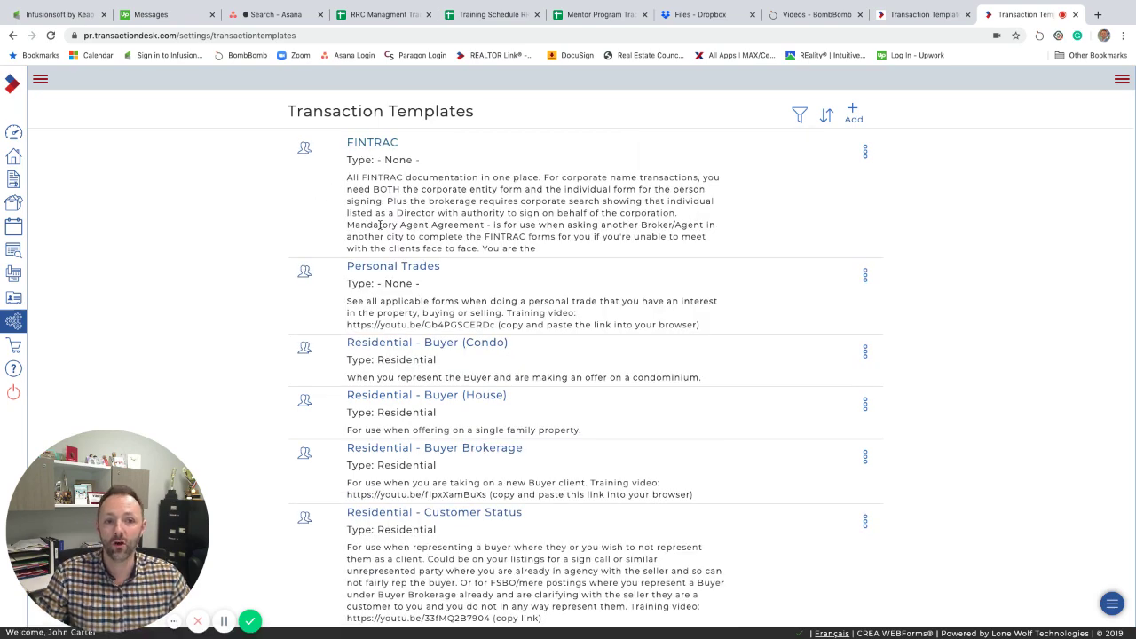
scroll(258, 240, down, 1)
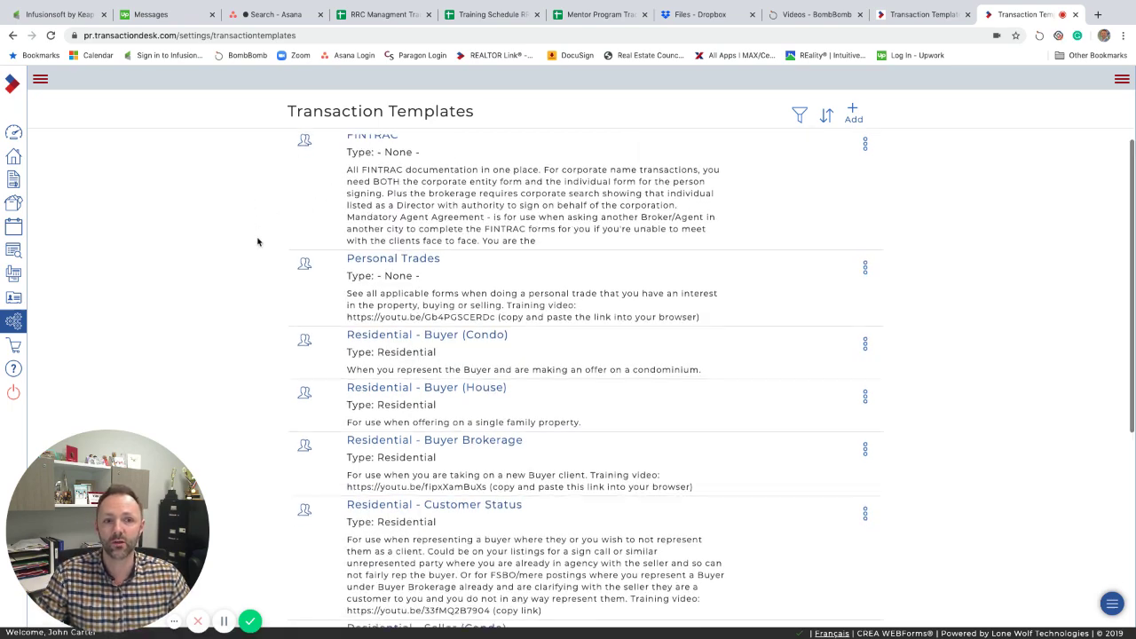
scroll(532, 200, down, 1)
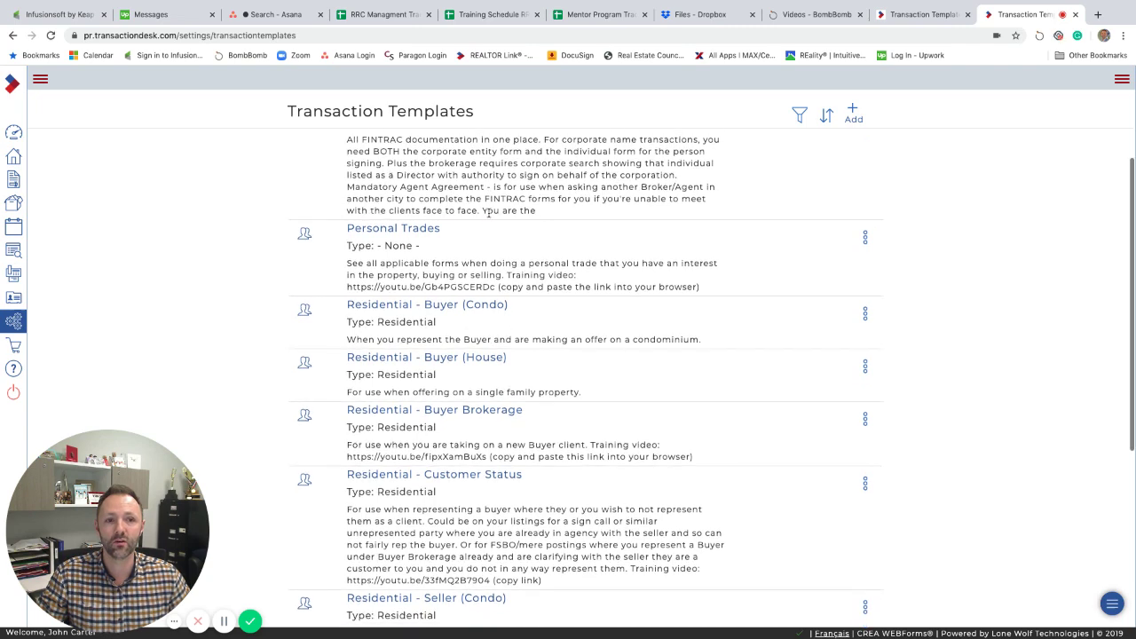
scroll(487, 213, up, 2)
scroll(279, 256, down, 2)
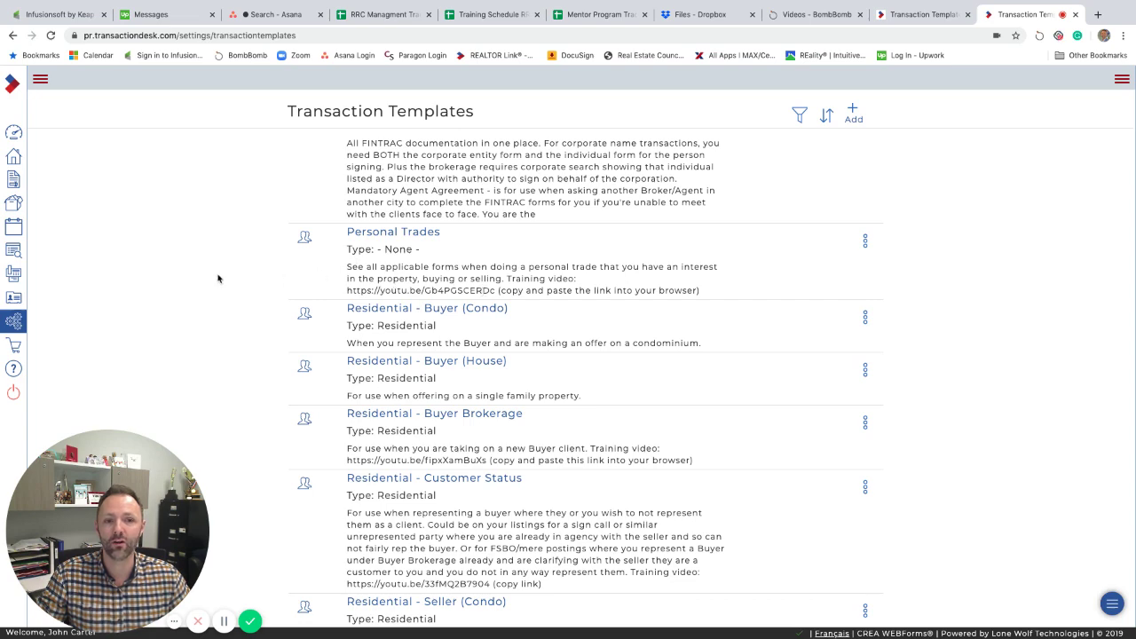
scroll(217, 278, down, 1)
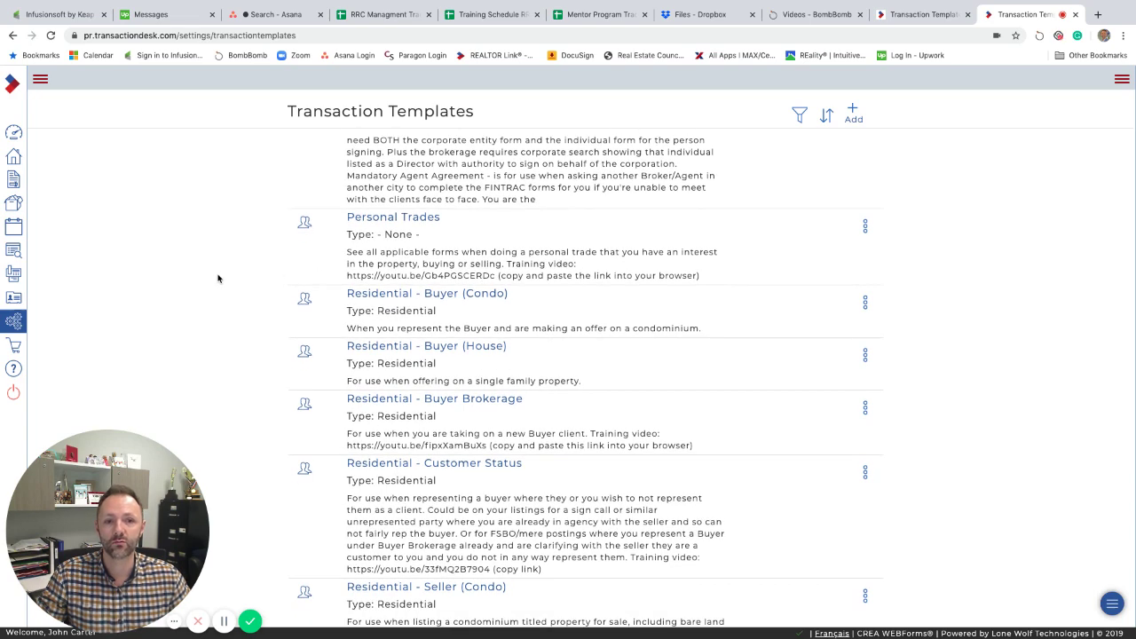
scroll(217, 278, down, 2)
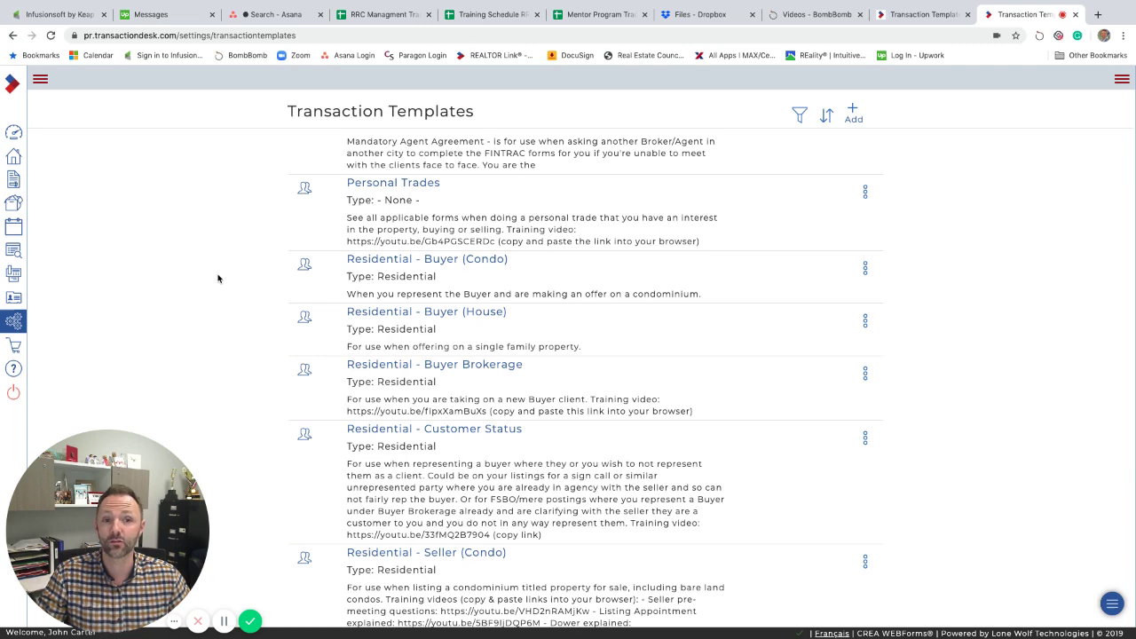
scroll(233, 291, down, 3)
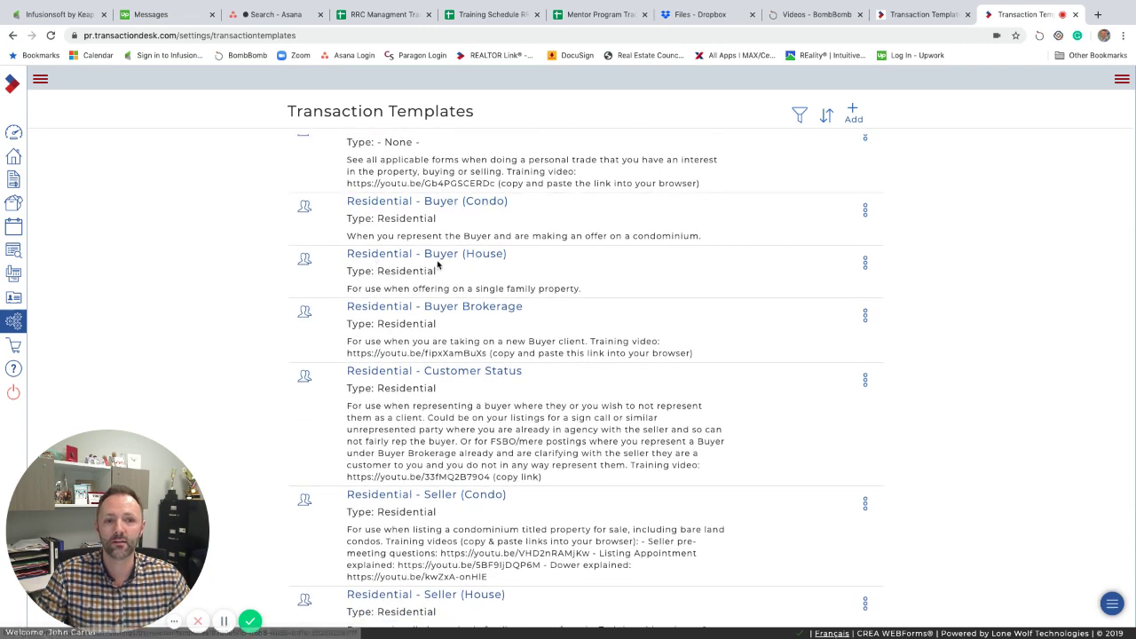
scroll(488, 257, down, 4)
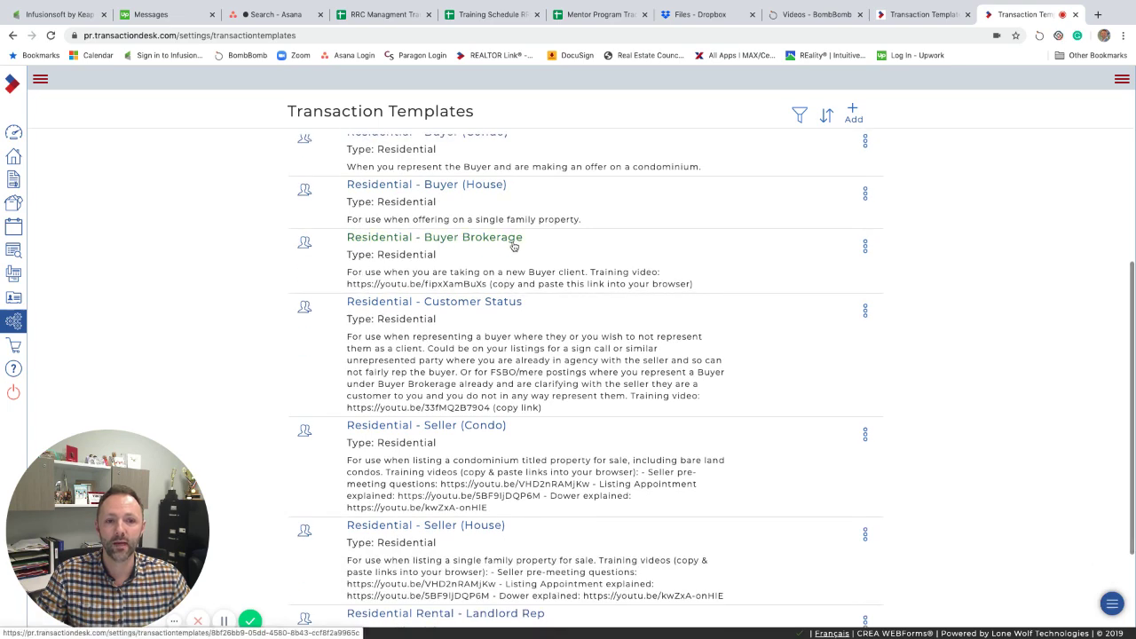
scroll(395, 316, down, 3)
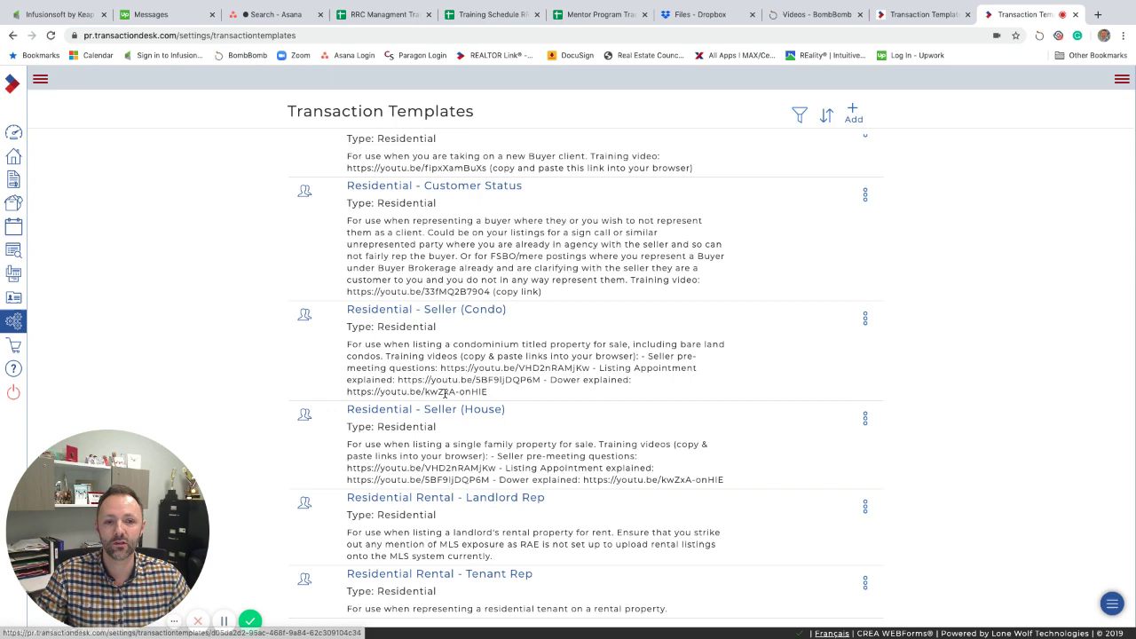
scroll(455, 414, down, 1)
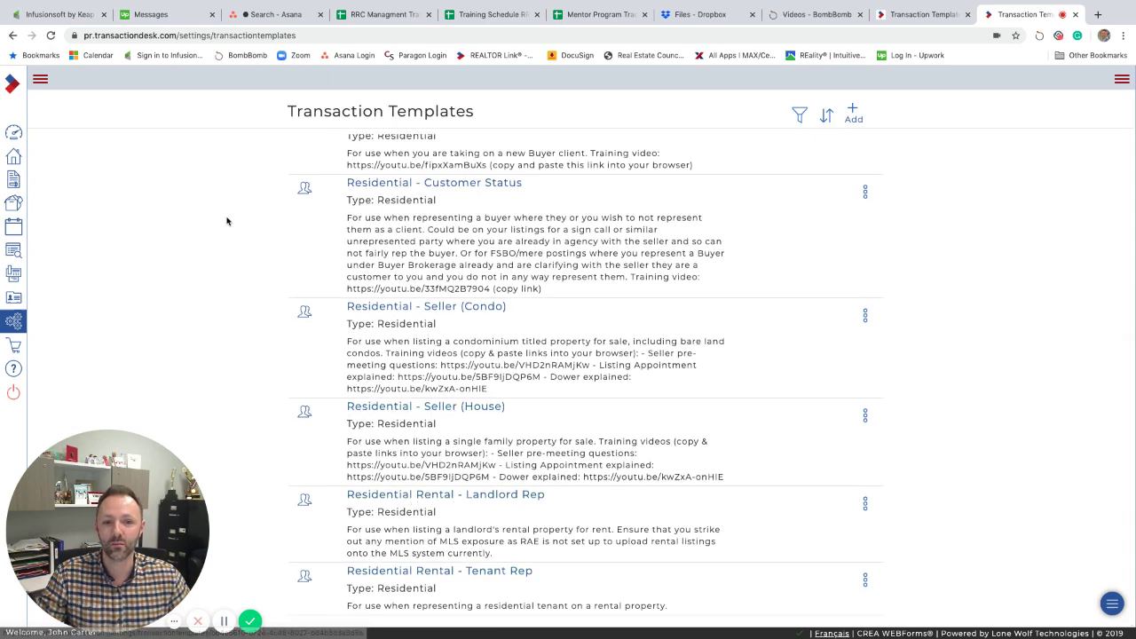
scroll(227, 221, up, 4)
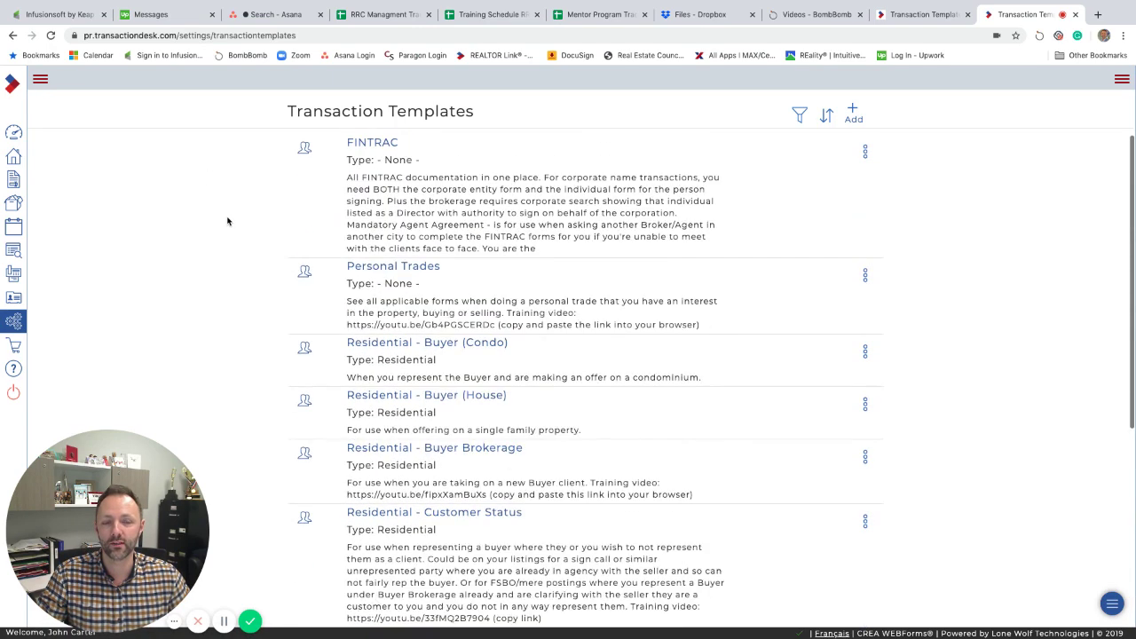
Start a new transaction from the member dashboard and name it TESTING.
click(13, 133)
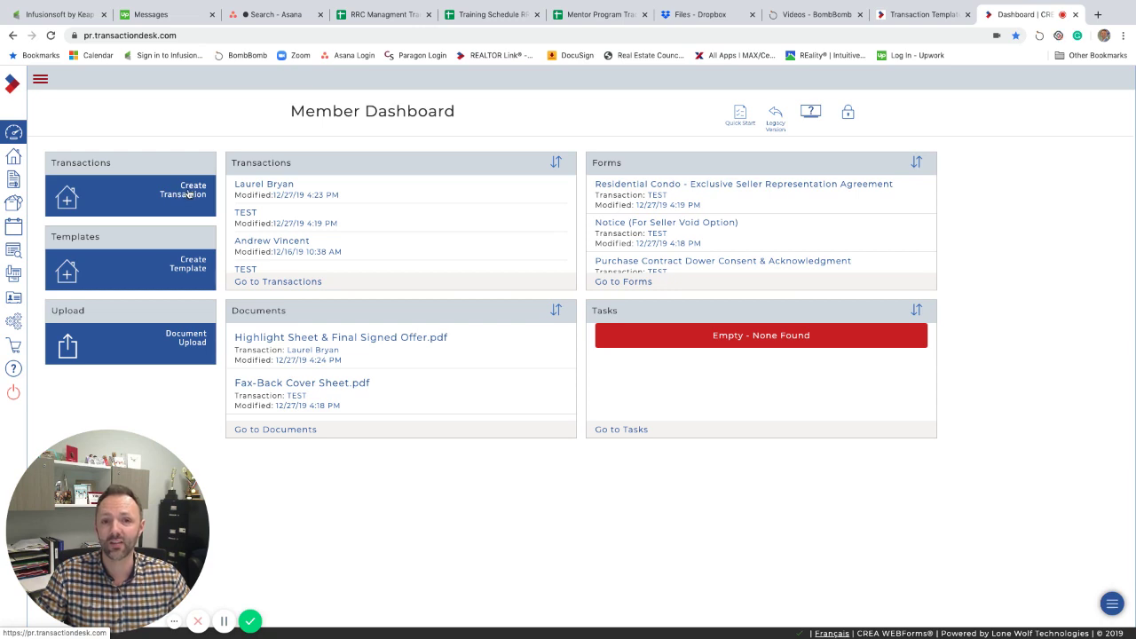
click(191, 193)
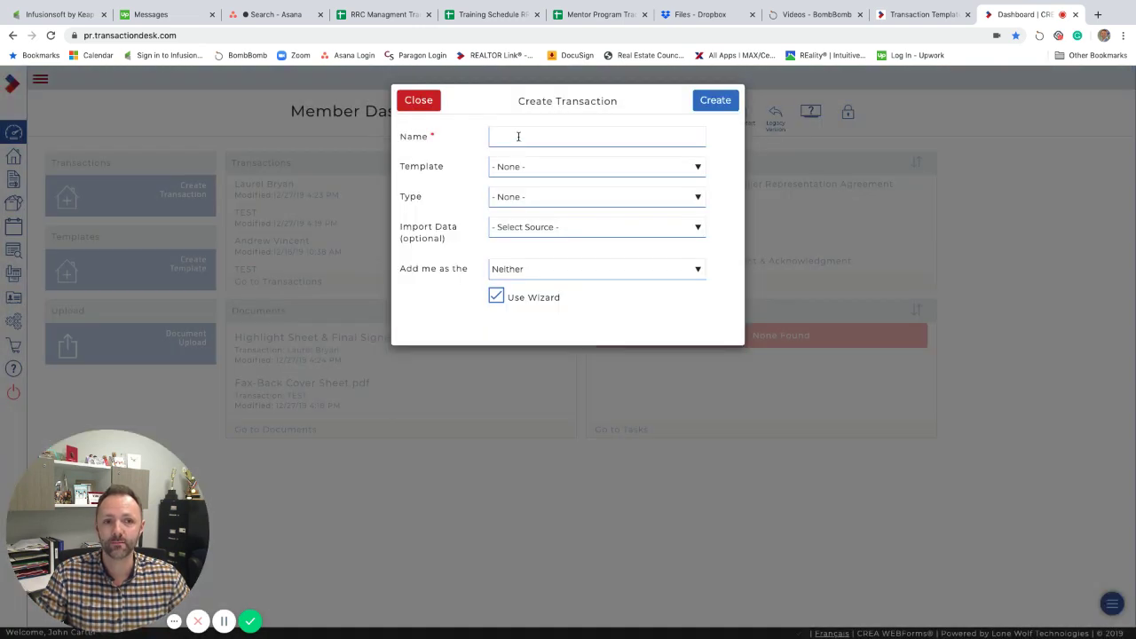
click(518, 137)
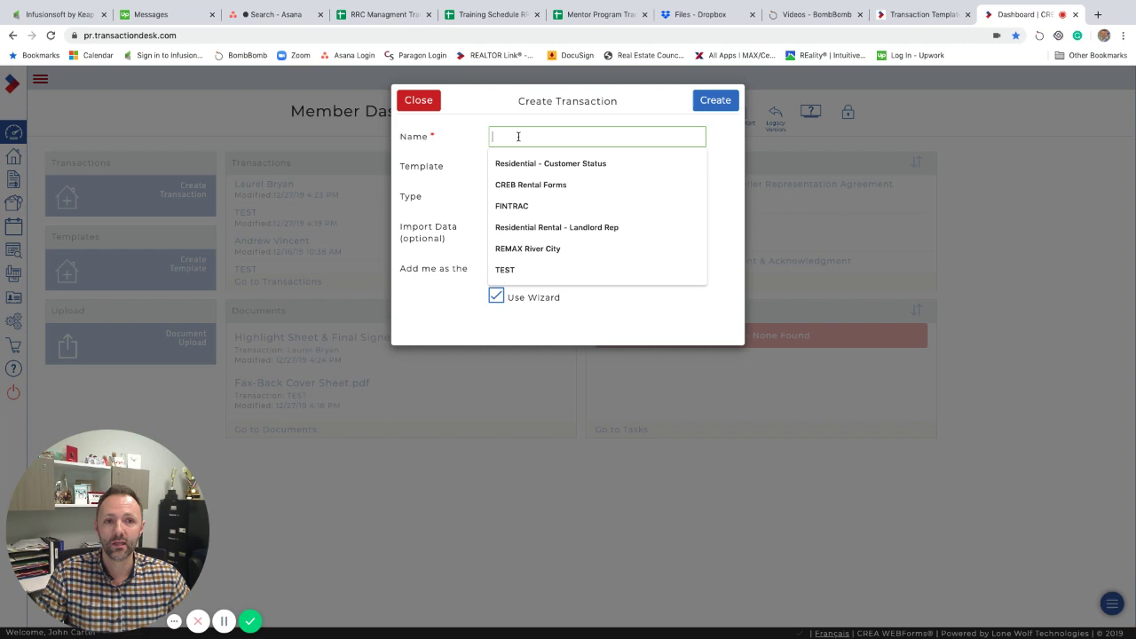
text(TESTING)
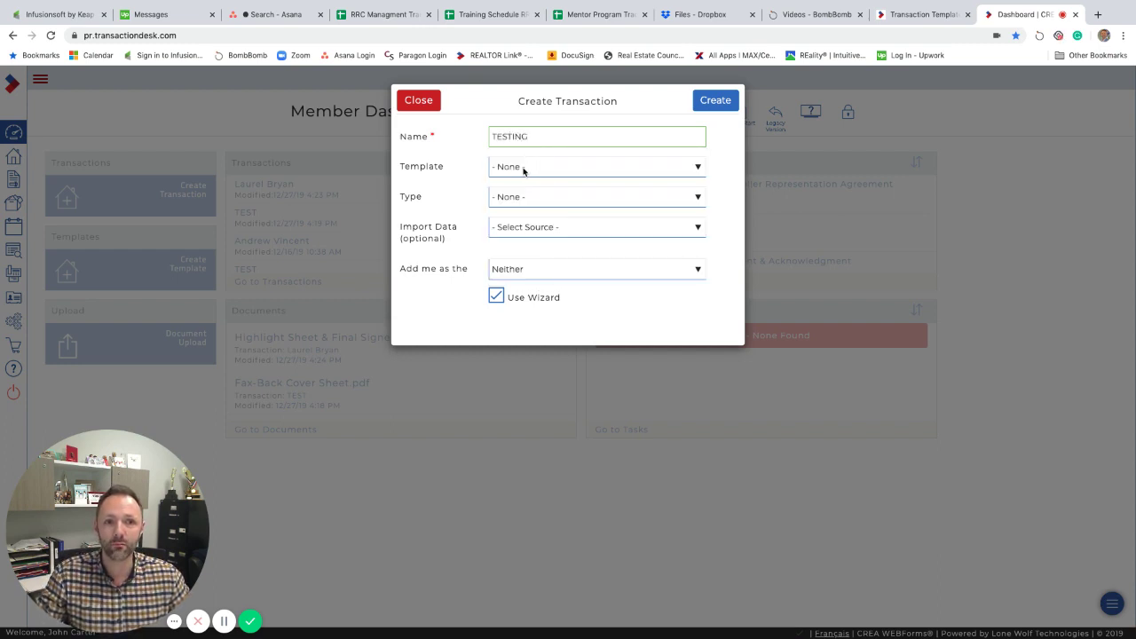
Base it on the Residential - Seller (House) template with me as Selling Agent, and create it.
click(524, 171)
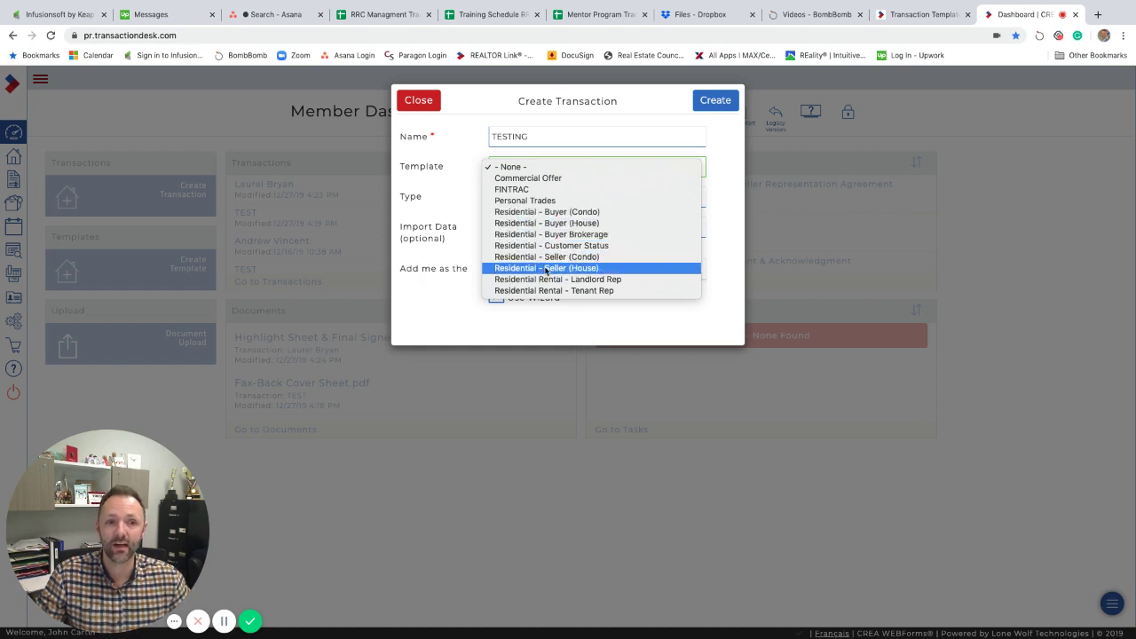
click(546, 269)
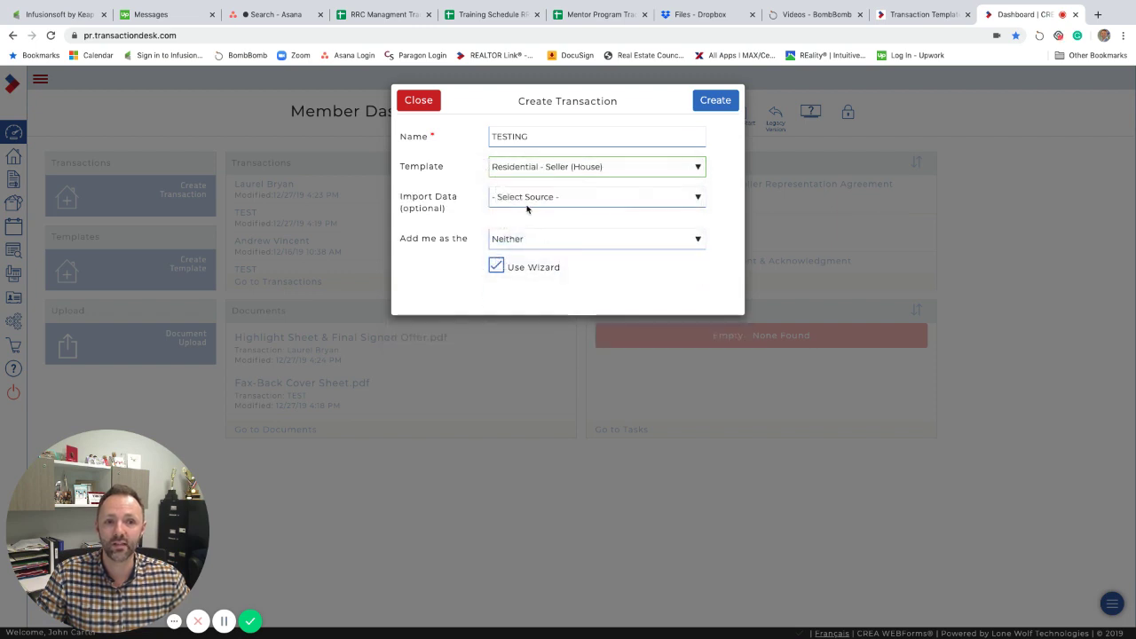
click(512, 200)
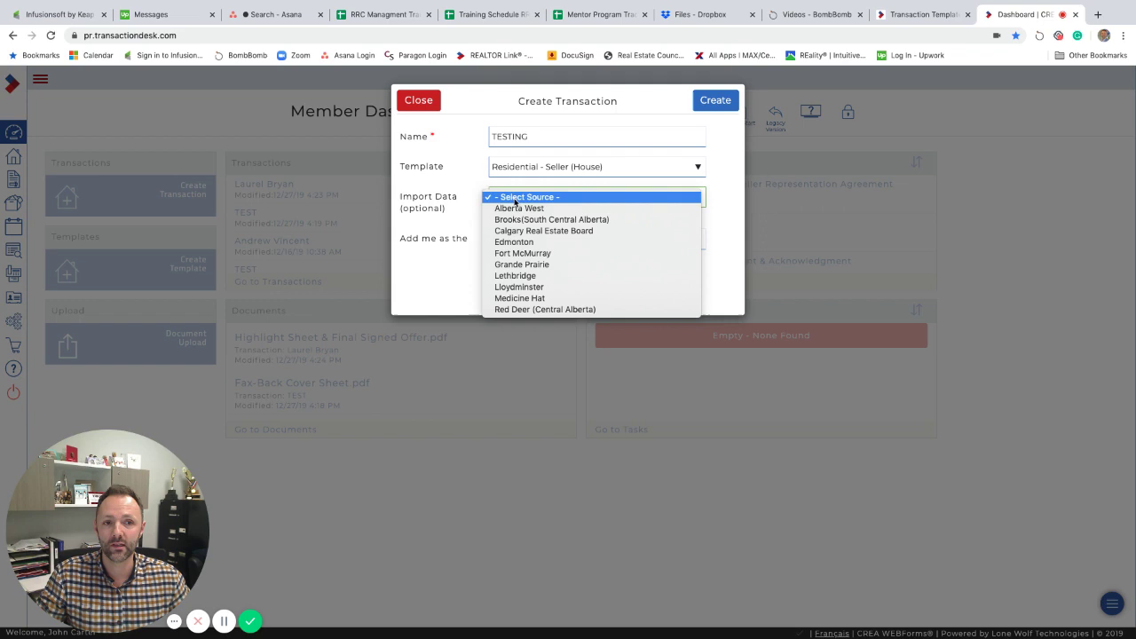
click(470, 182)
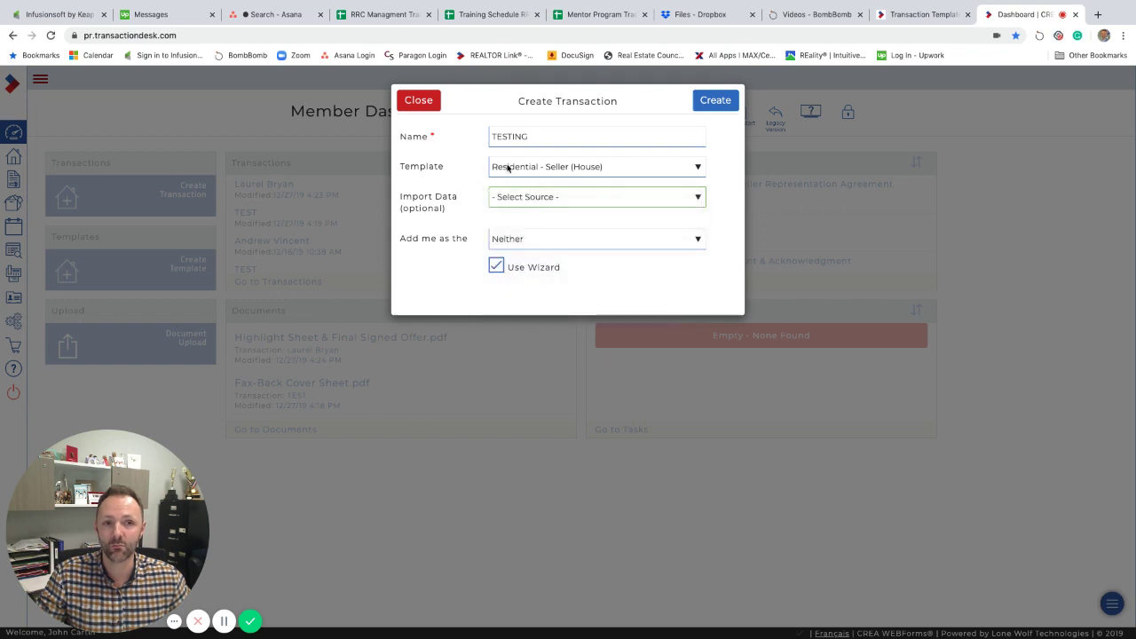
click(508, 167)
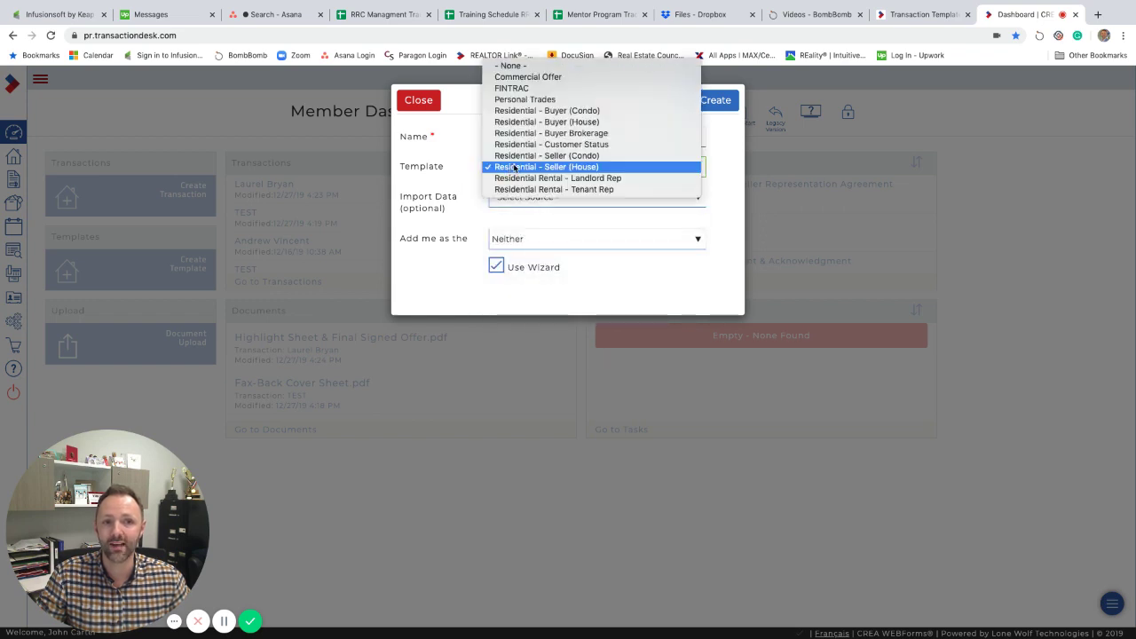
click(468, 177)
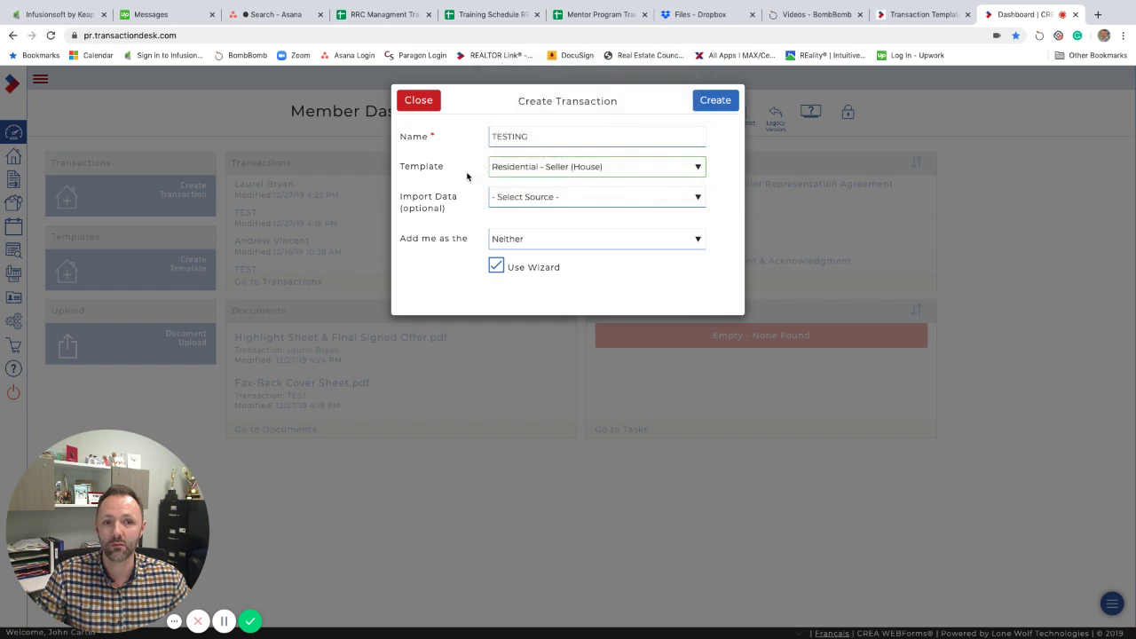
click(518, 246)
click(519, 217)
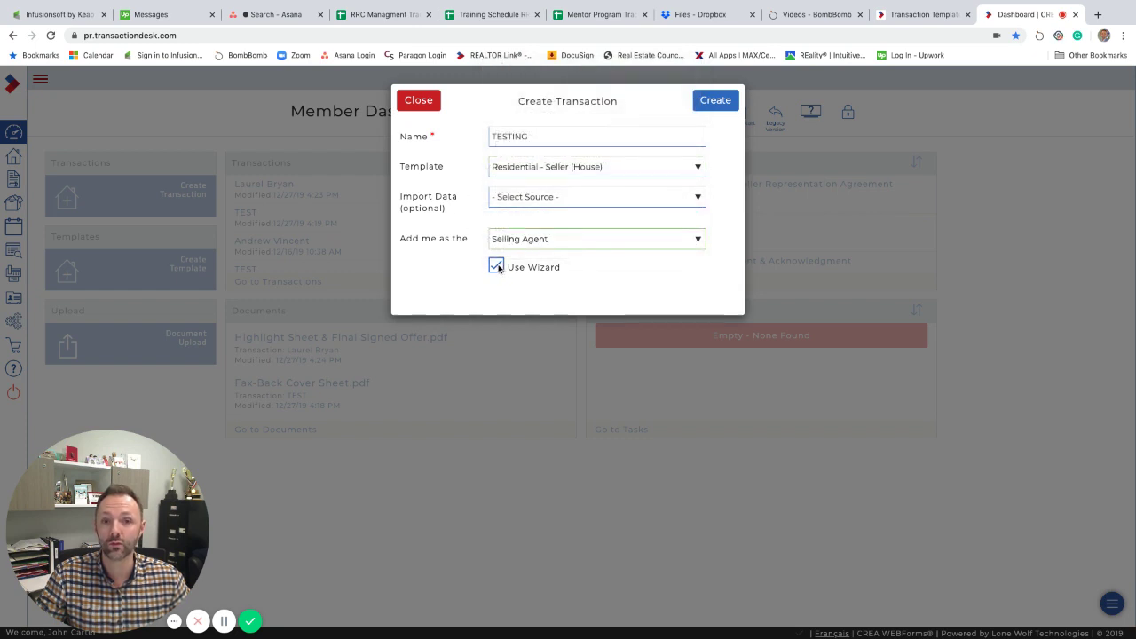
click(716, 102)
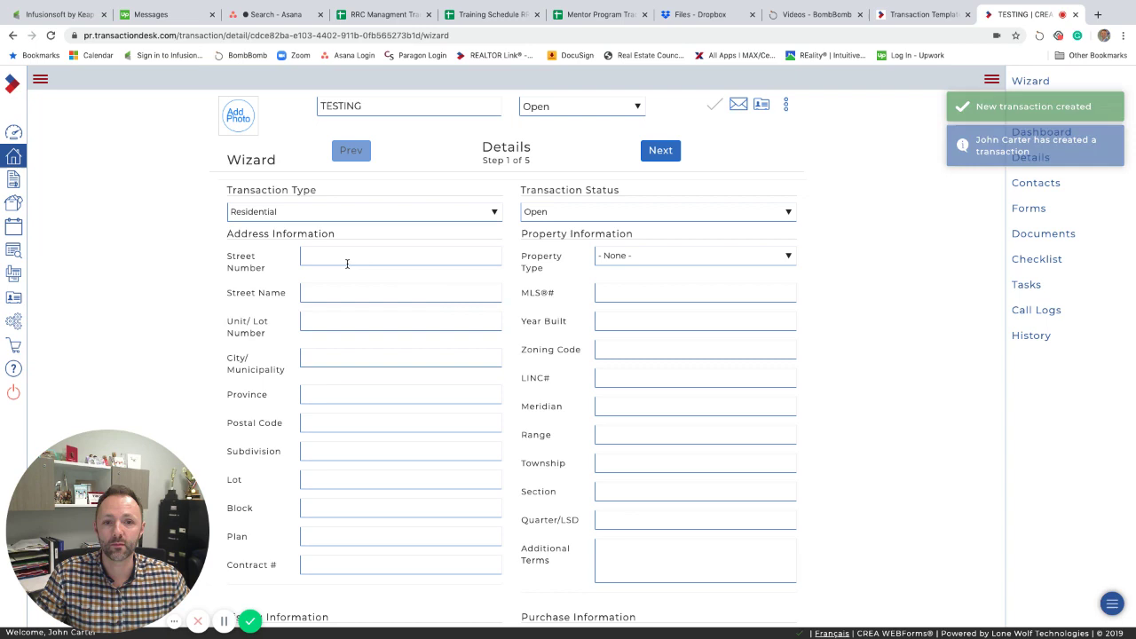
click(347, 264)
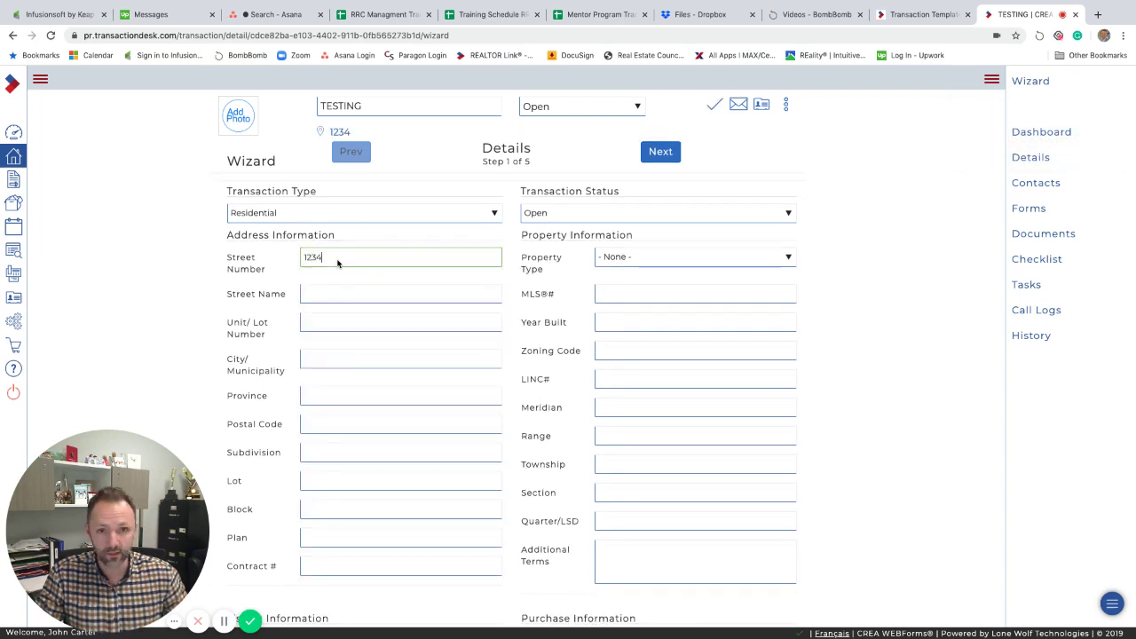
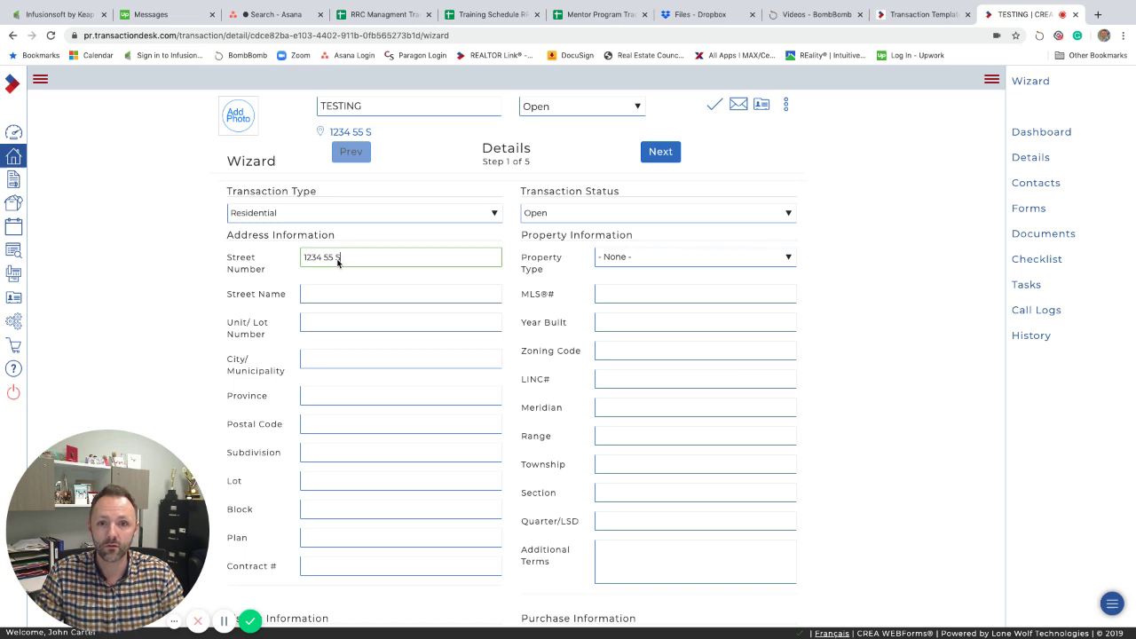
key(Tab)
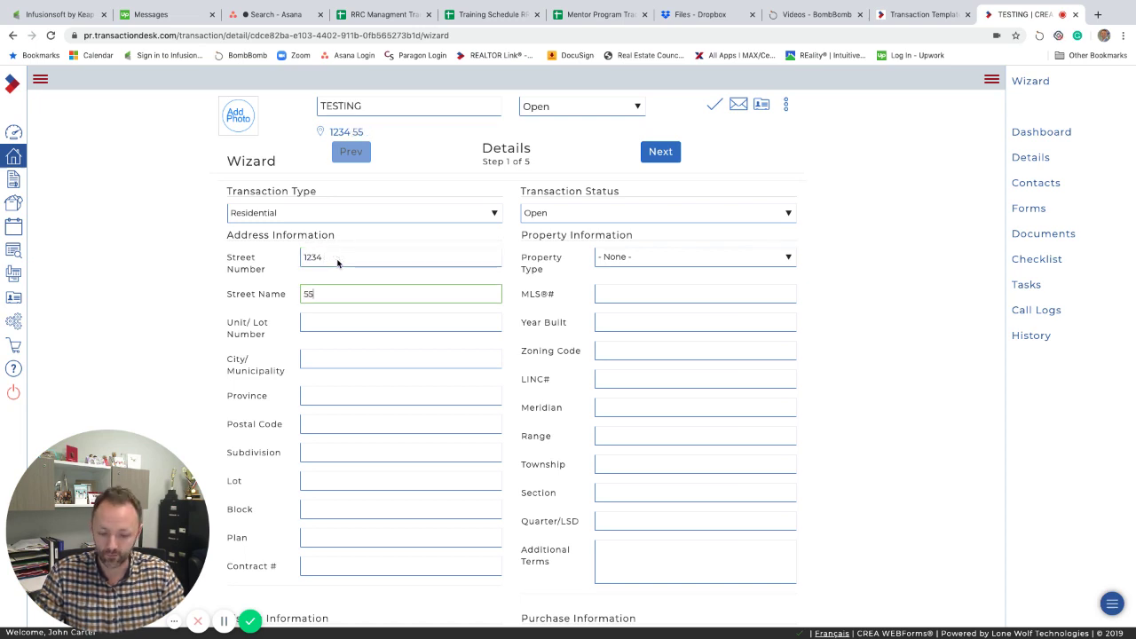
text(Street)
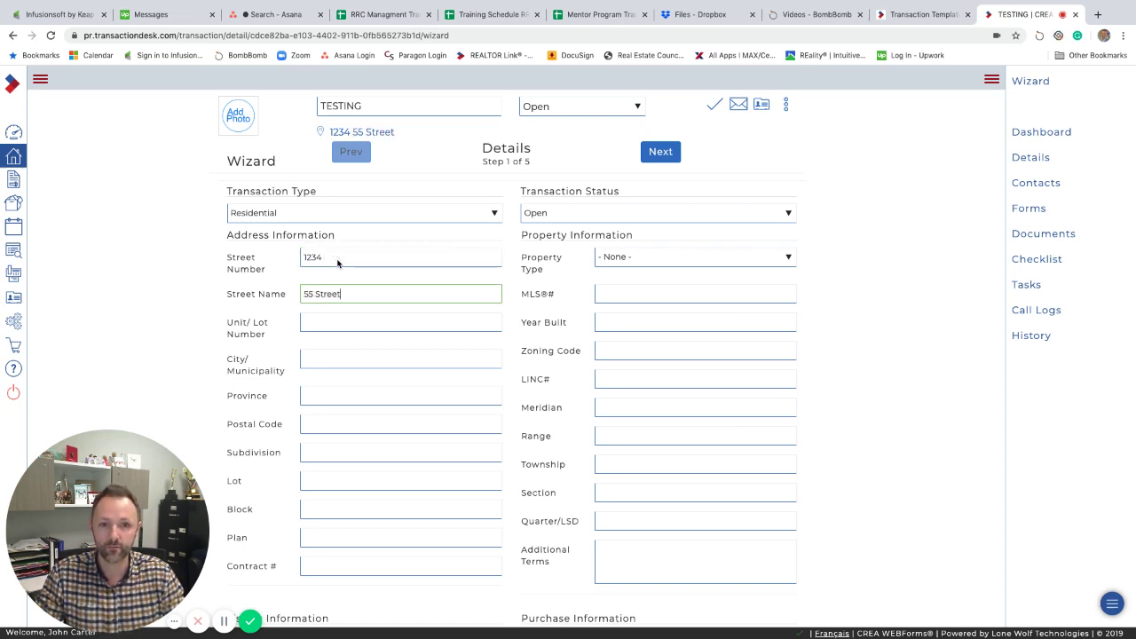
click(347, 366)
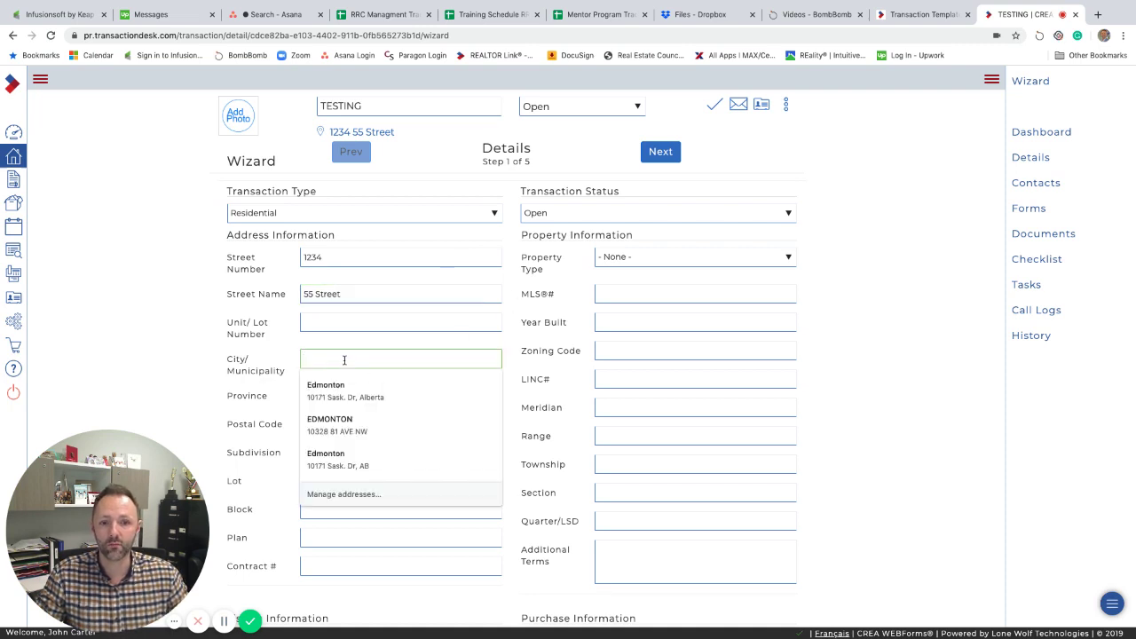
text(Edmon)
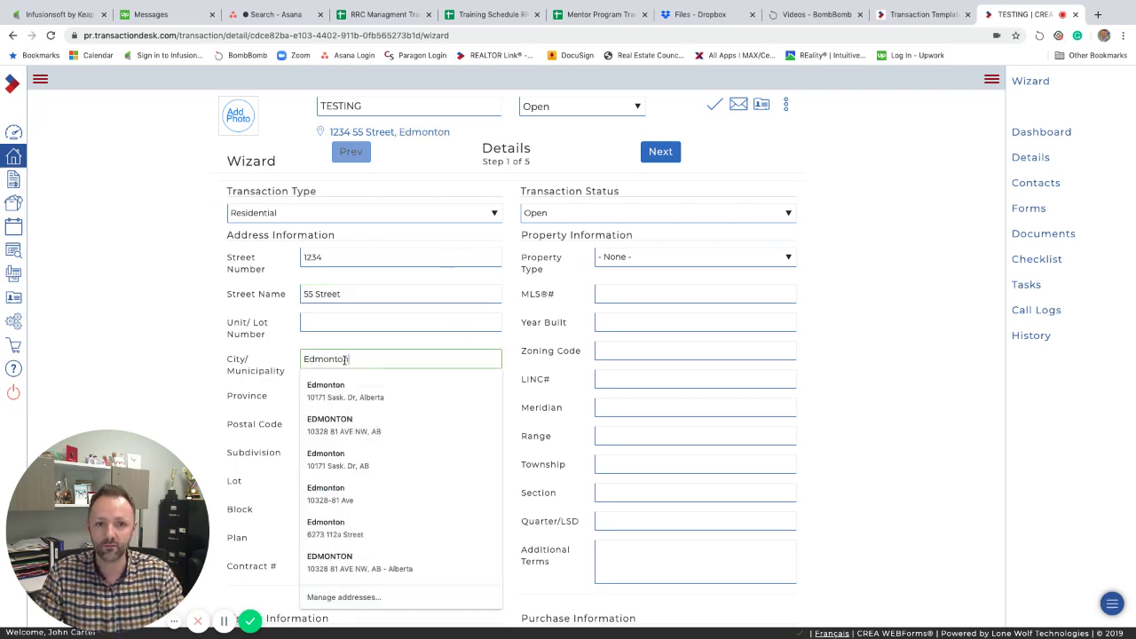
text(ton)
click(284, 391)
click(320, 394)
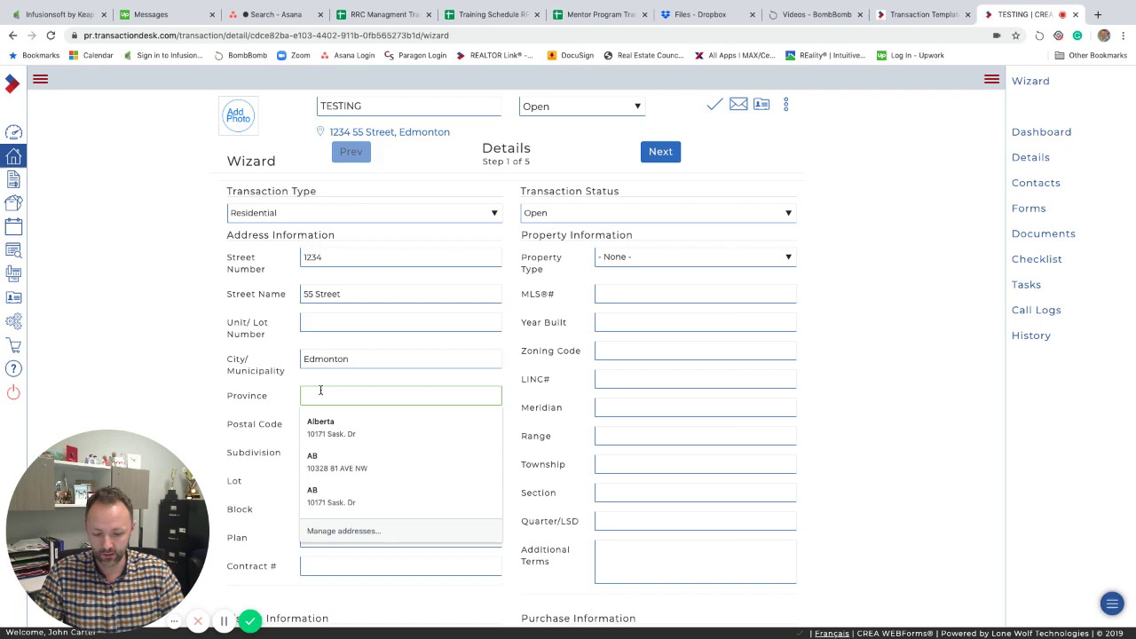
text(Al)
click(221, 393)
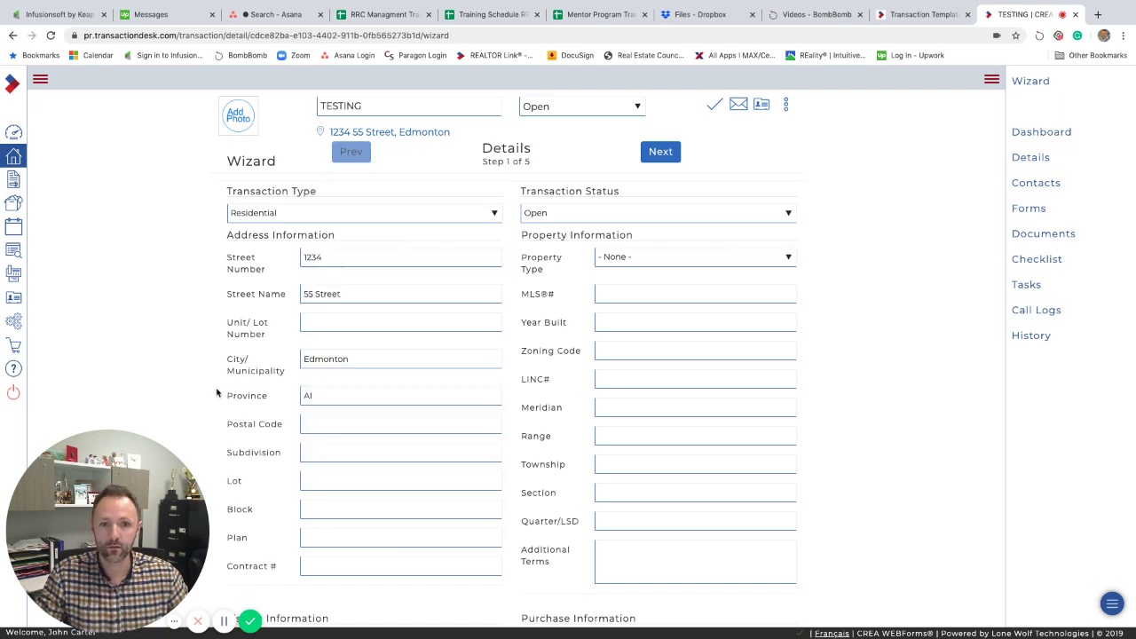
scroll(218, 393, down, 1)
click(335, 341)
key(BackSpace)
text(B)
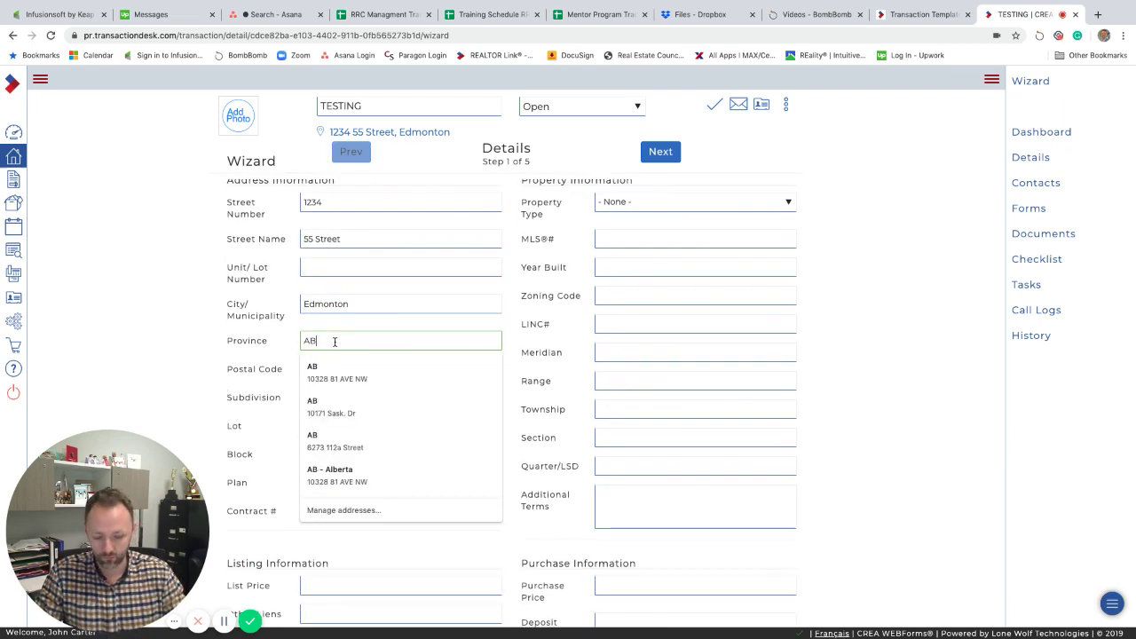
click(253, 340)
scroll(252, 340, down, 3)
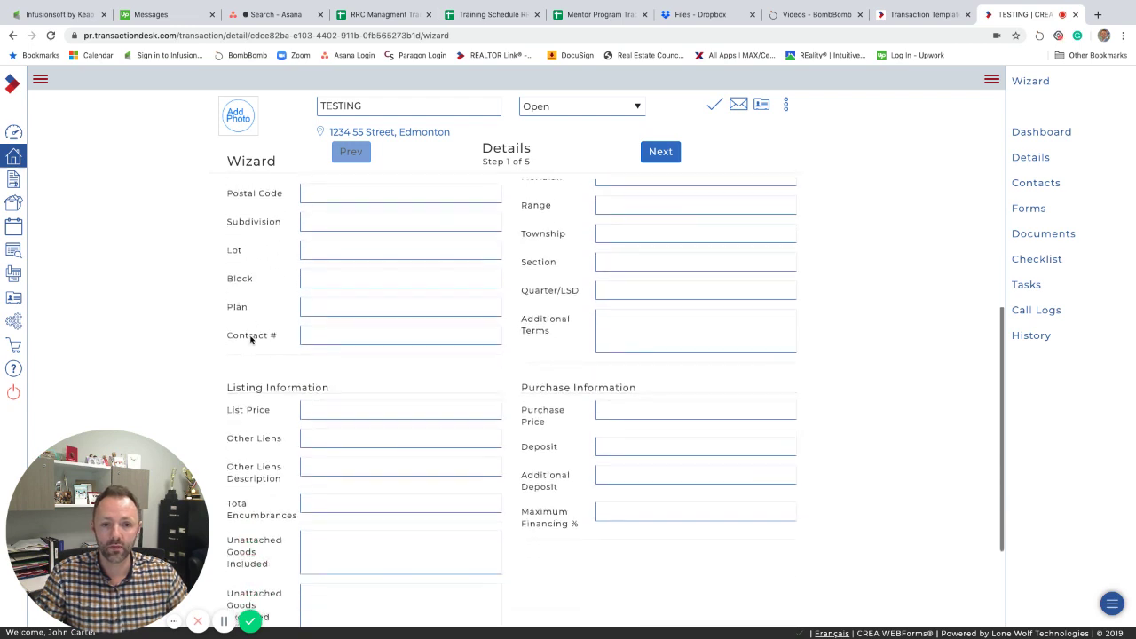
Set the list price to 300000 and the property type to Residential, then continue.
click(325, 326)
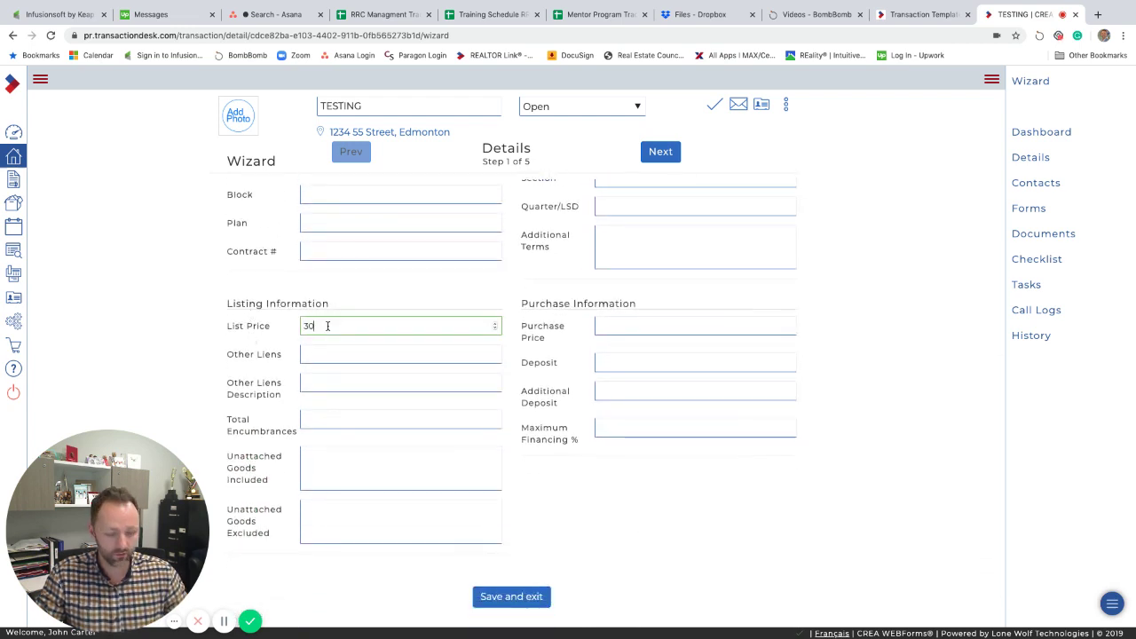
text(300000)
key(Tab)
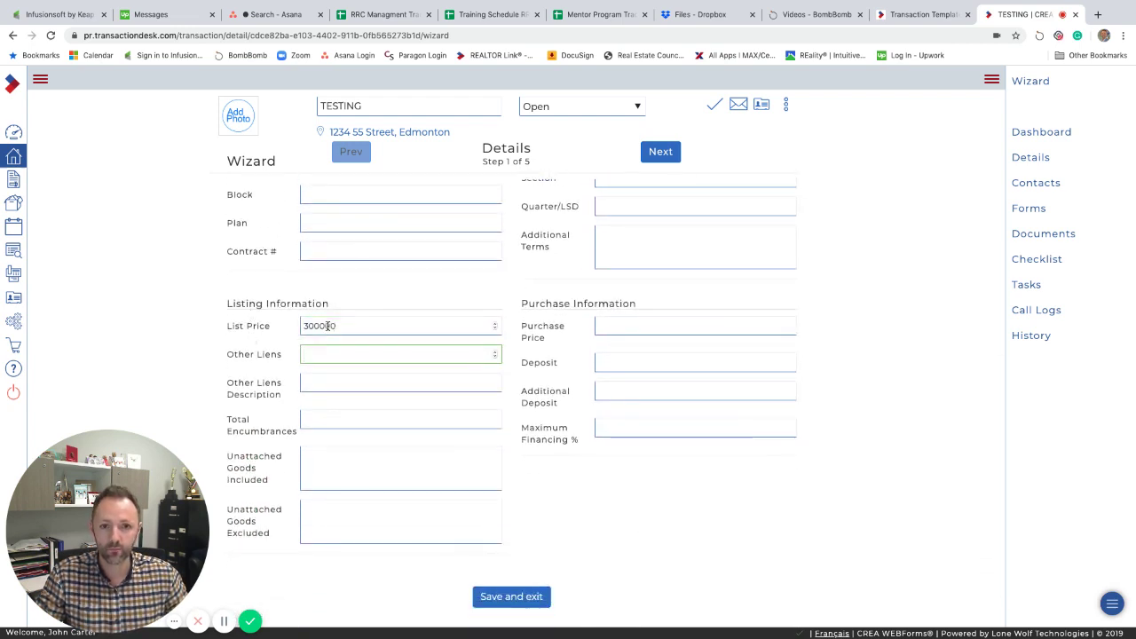
click(265, 380)
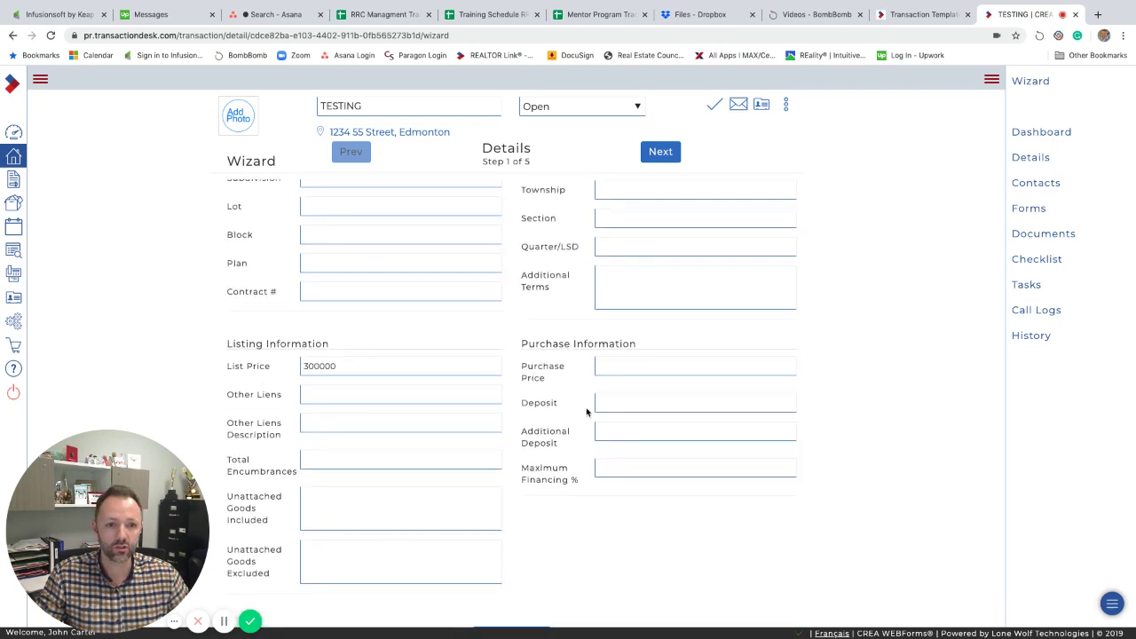
scroll(578, 391, up, 5)
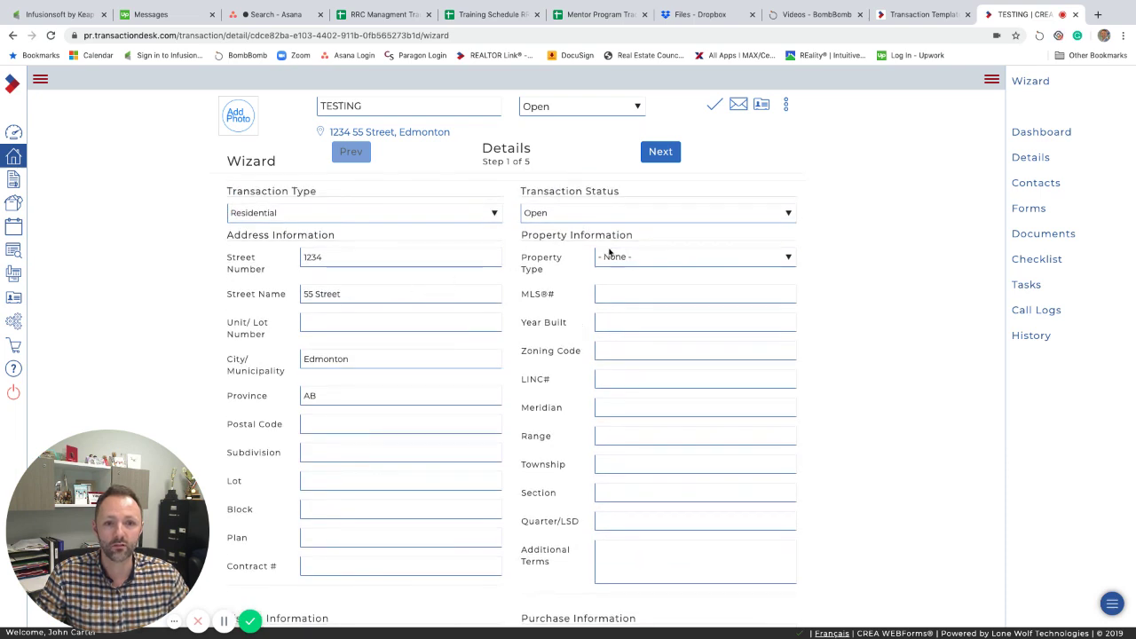
click(609, 254)
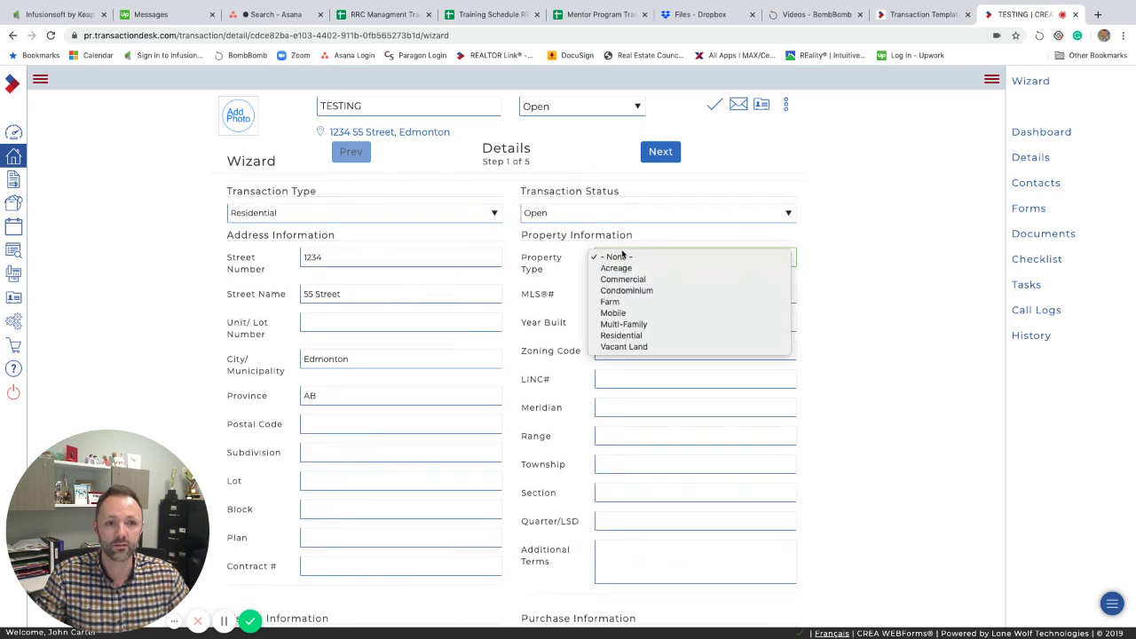
click(630, 341)
click(663, 154)
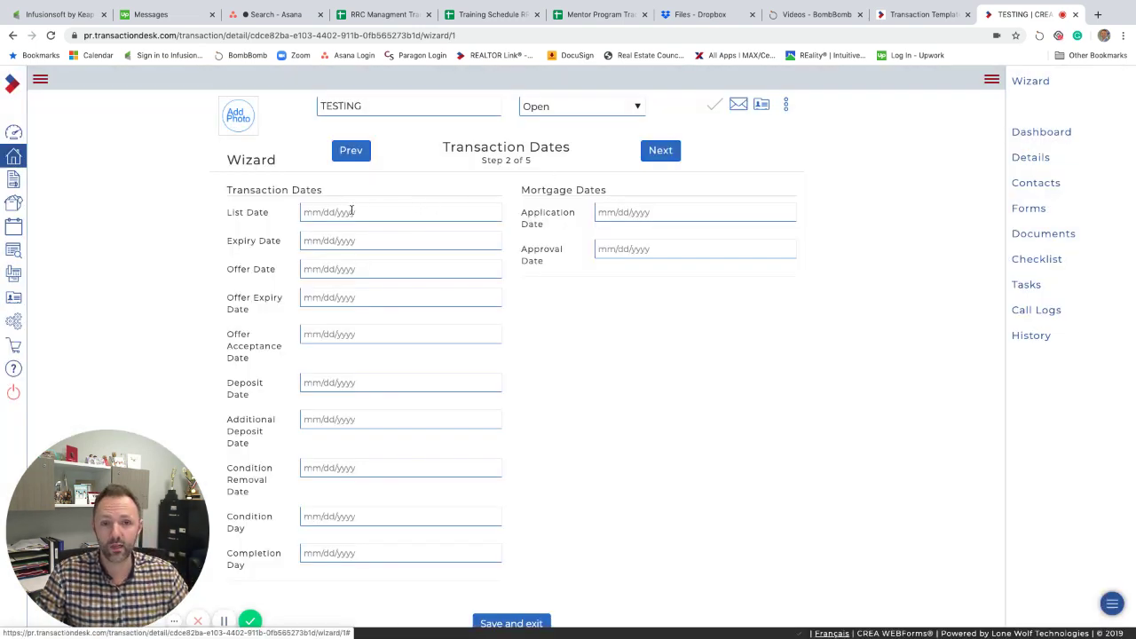
Pick List Date 01/02/2020 and Expiry Date 03/31/2020 from the calendars.
click(334, 213)
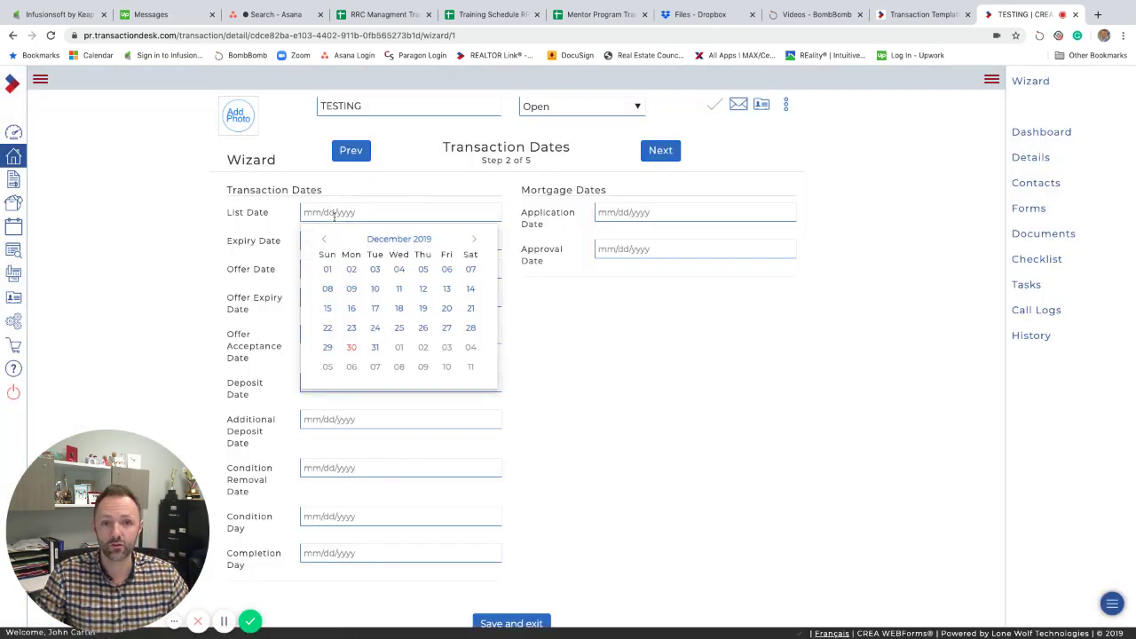
click(423, 347)
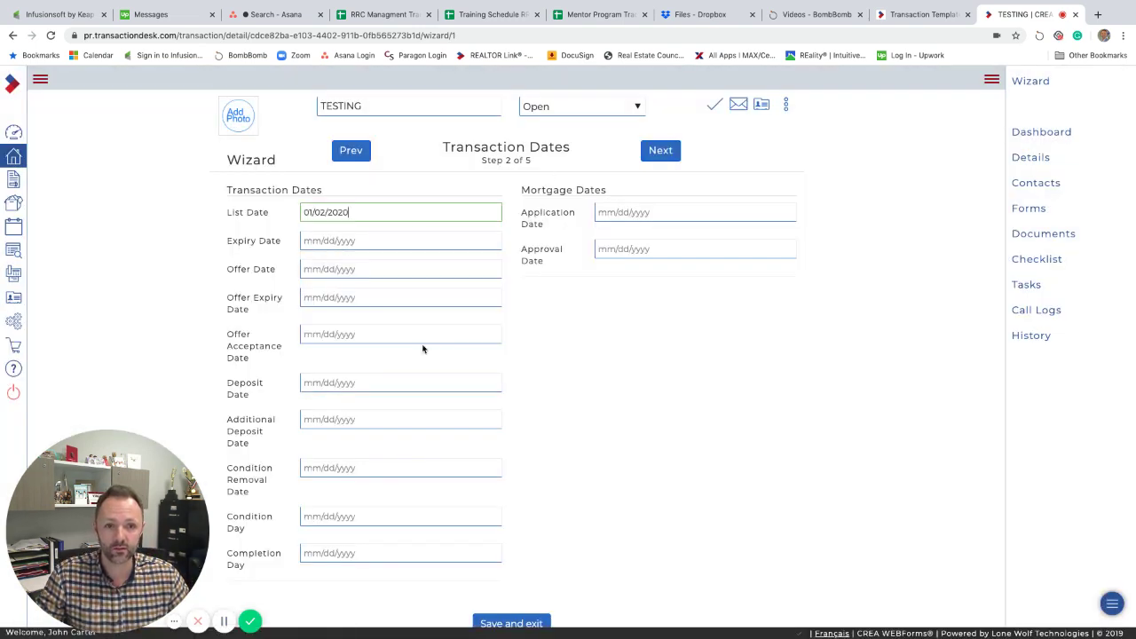
click(359, 242)
click(474, 268)
click(474, 268)
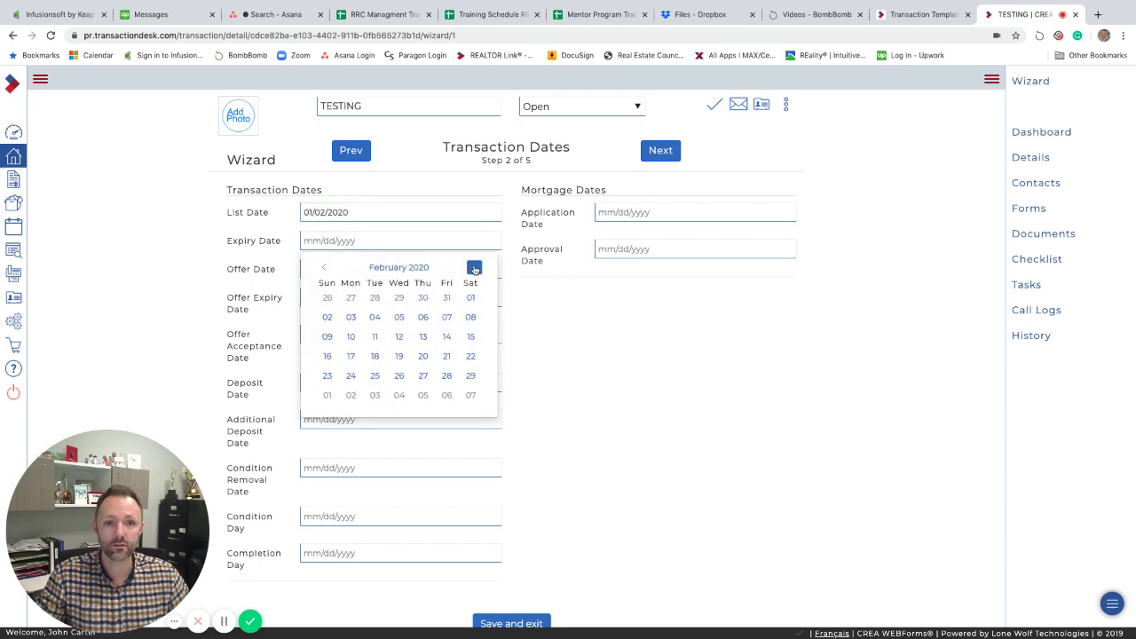
click(474, 268)
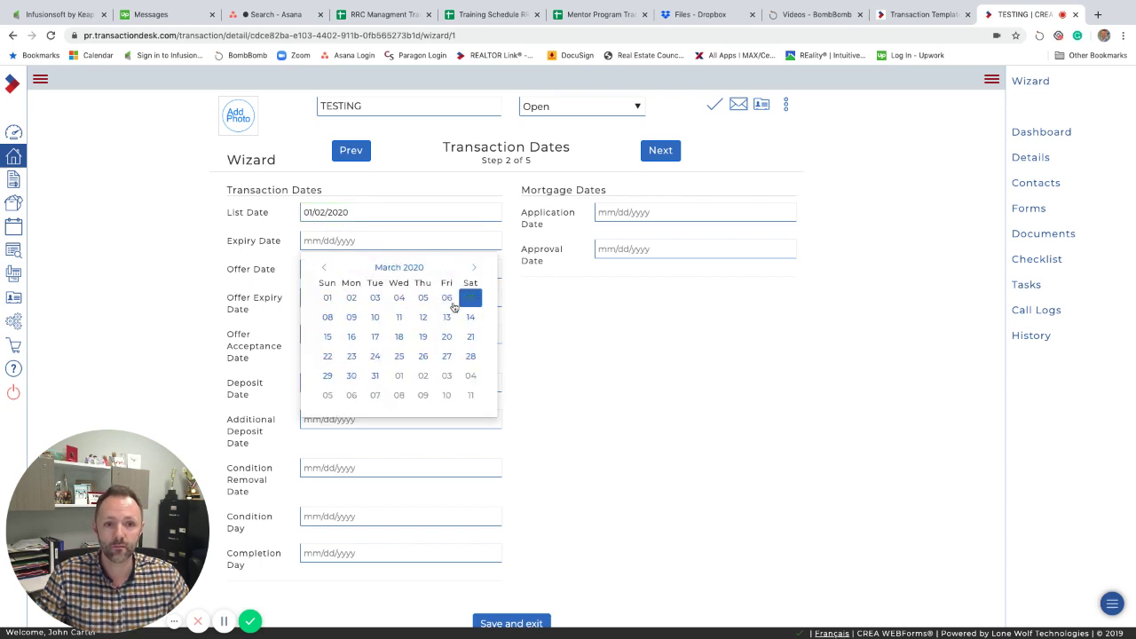
click(375, 375)
key(Tab)
scroll(621, 311, down, 1)
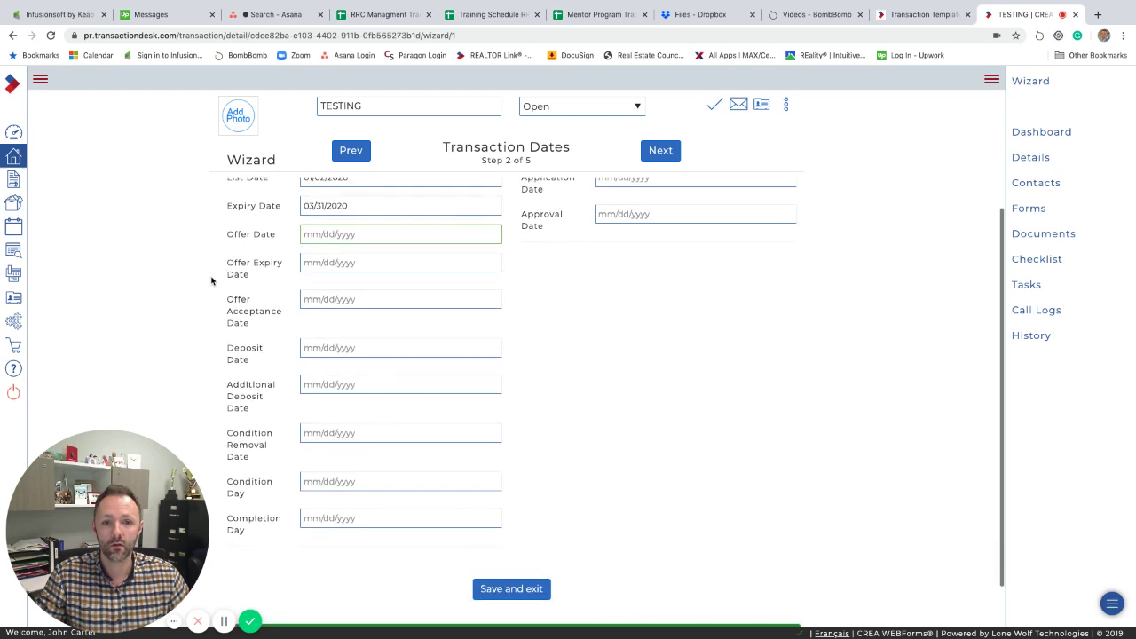
scroll(699, 212, up, 1)
Move through Contacts without adding a contact and continue to the Forms step.
click(660, 151)
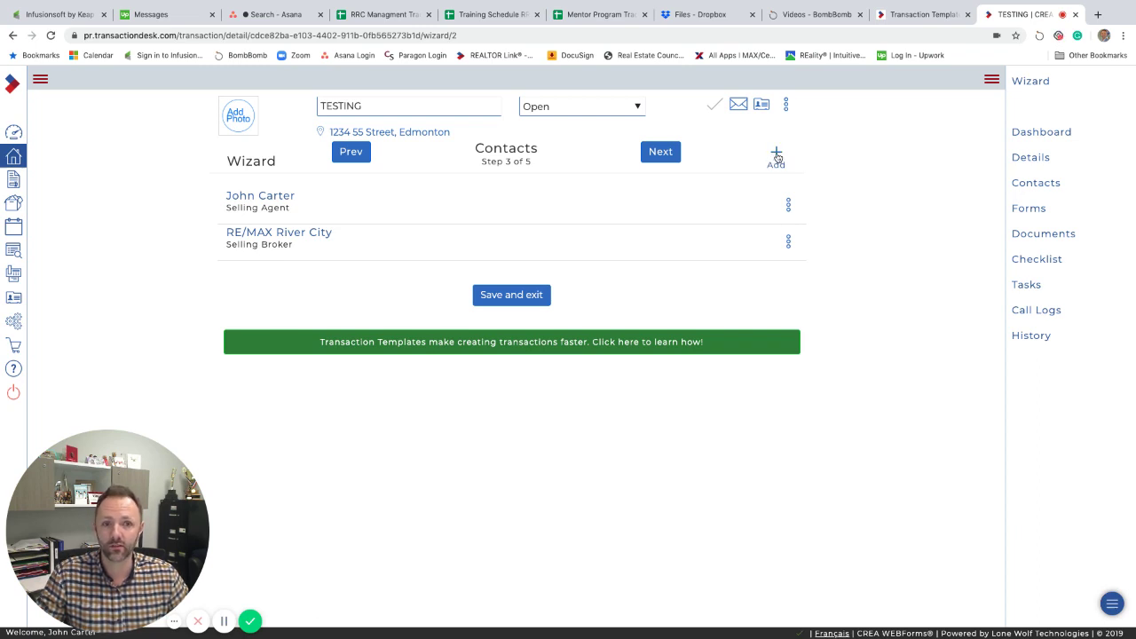
click(777, 157)
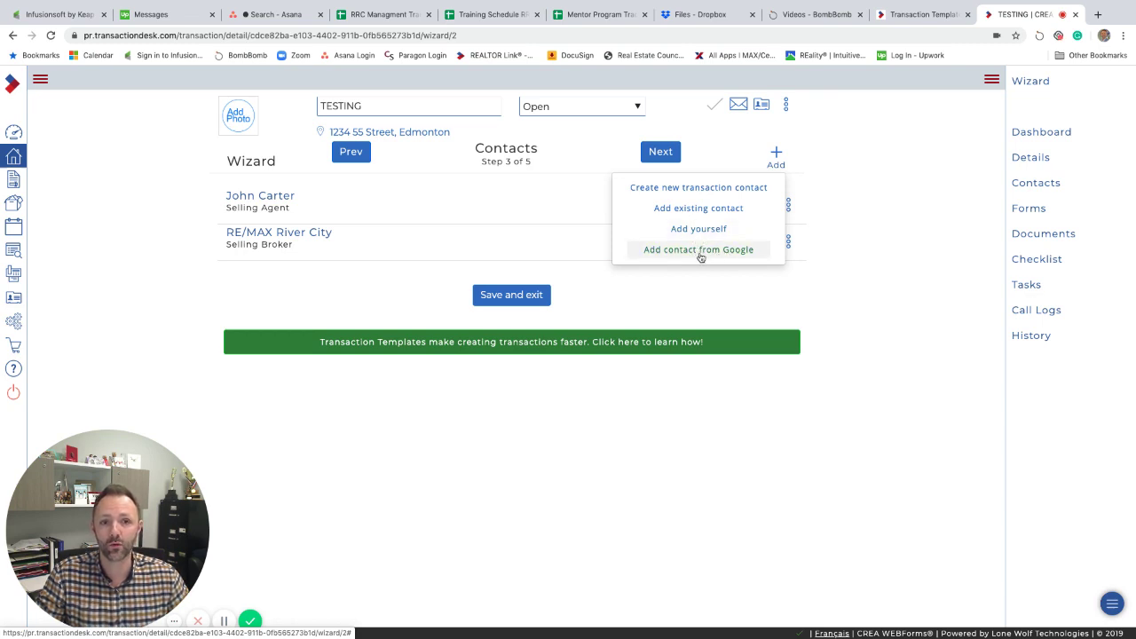
click(874, 285)
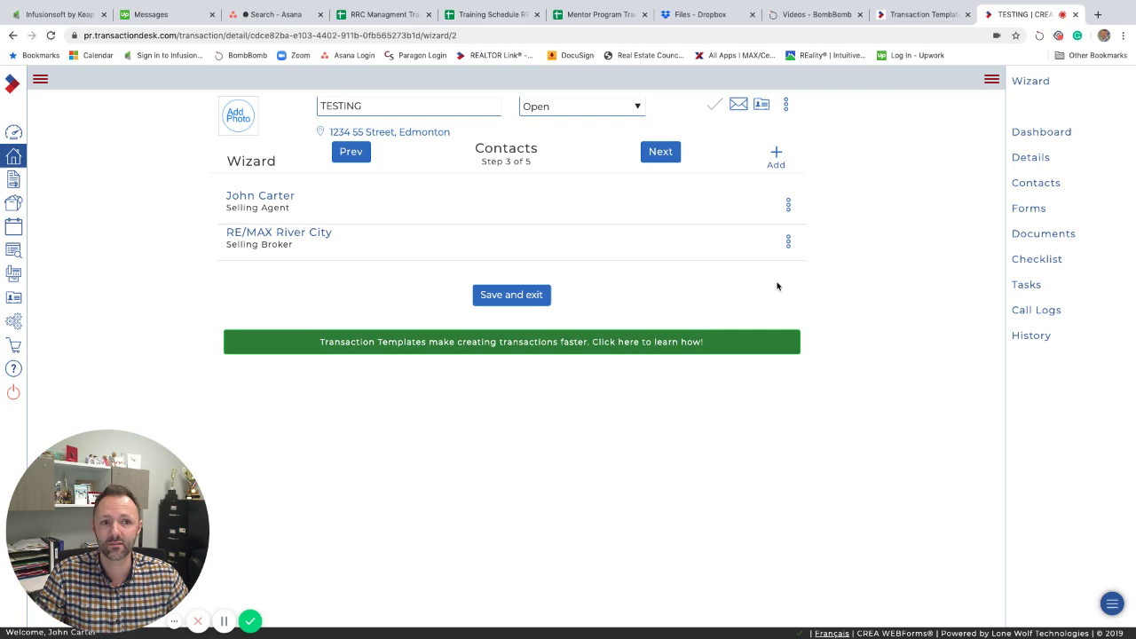
click(662, 155)
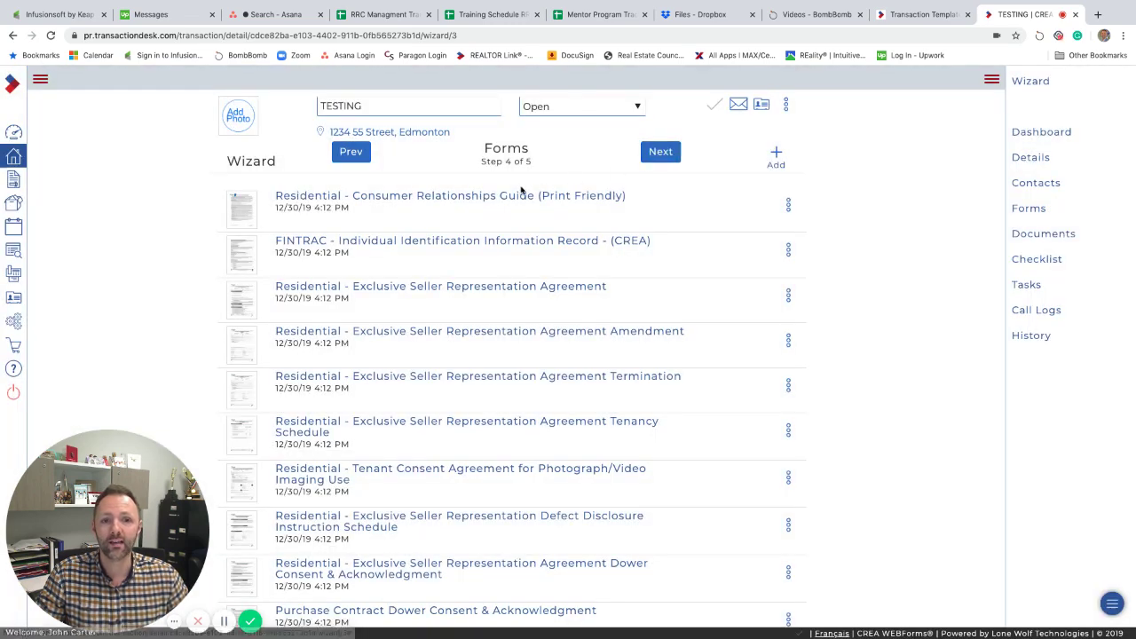
drag(483, 160, 536, 163)
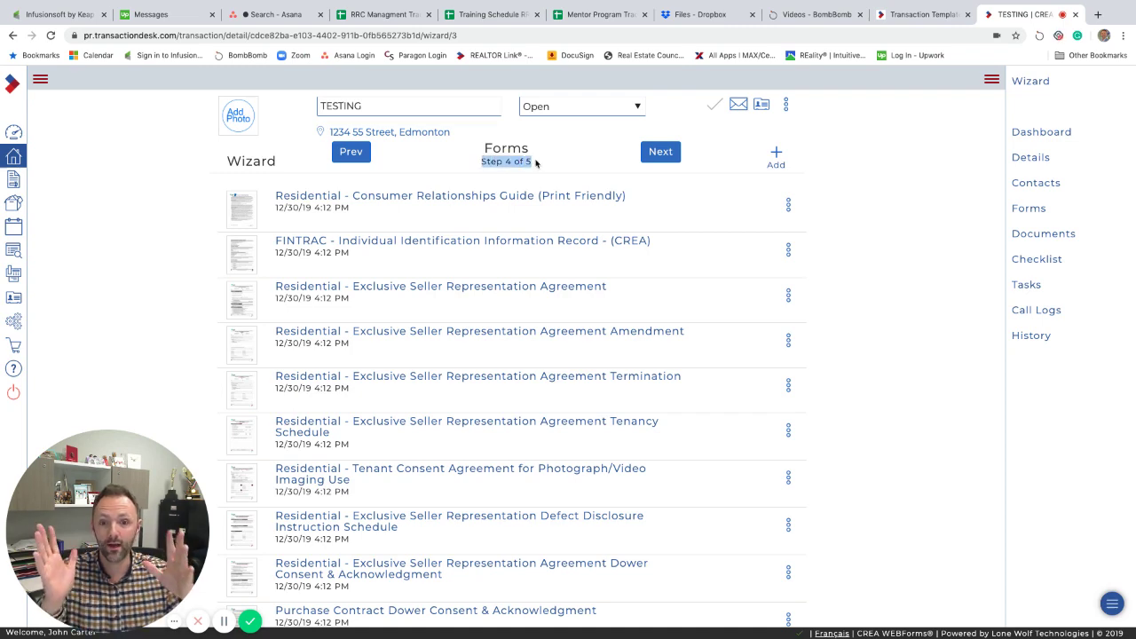
scroll(479, 282, down, 5)
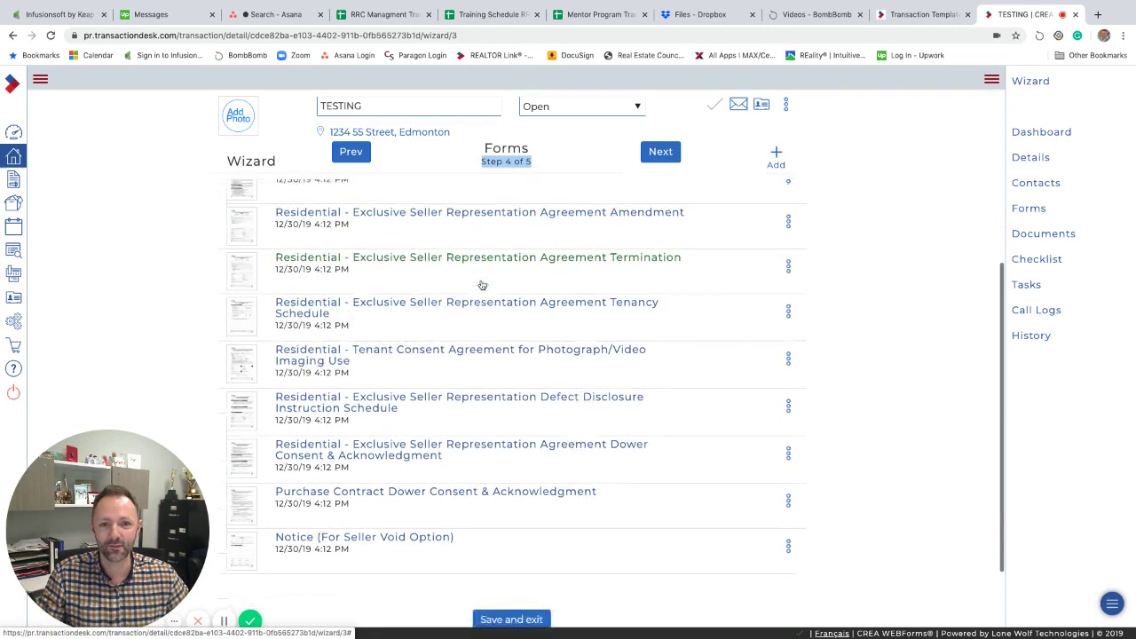
scroll(482, 285, up, 5)
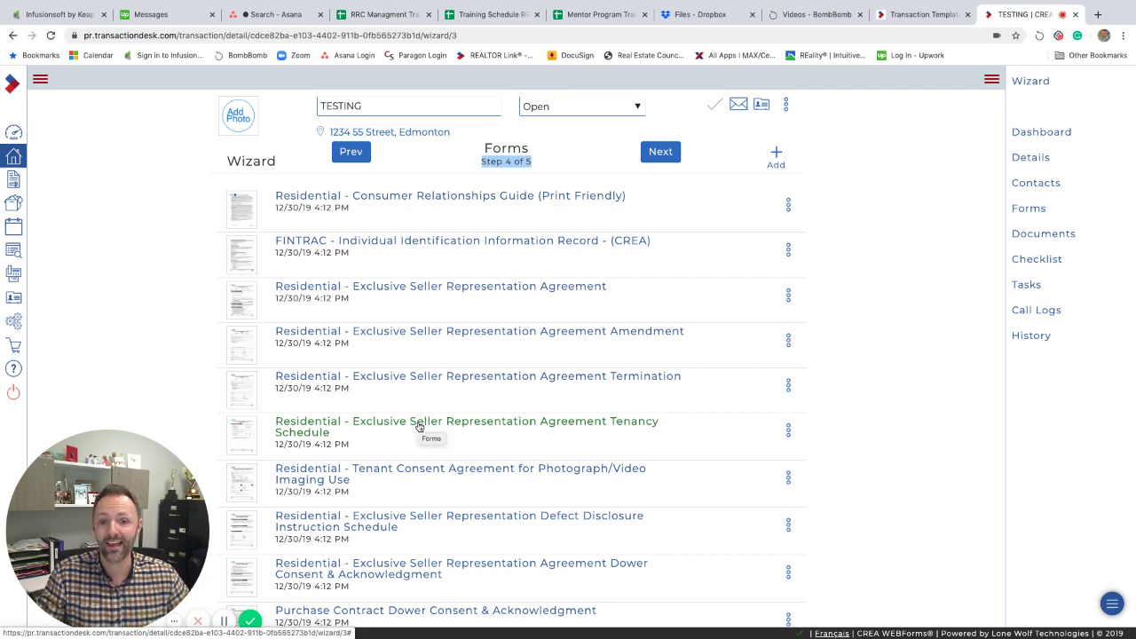
scroll(418, 427, down, 1)
scroll(419, 427, up, 1)
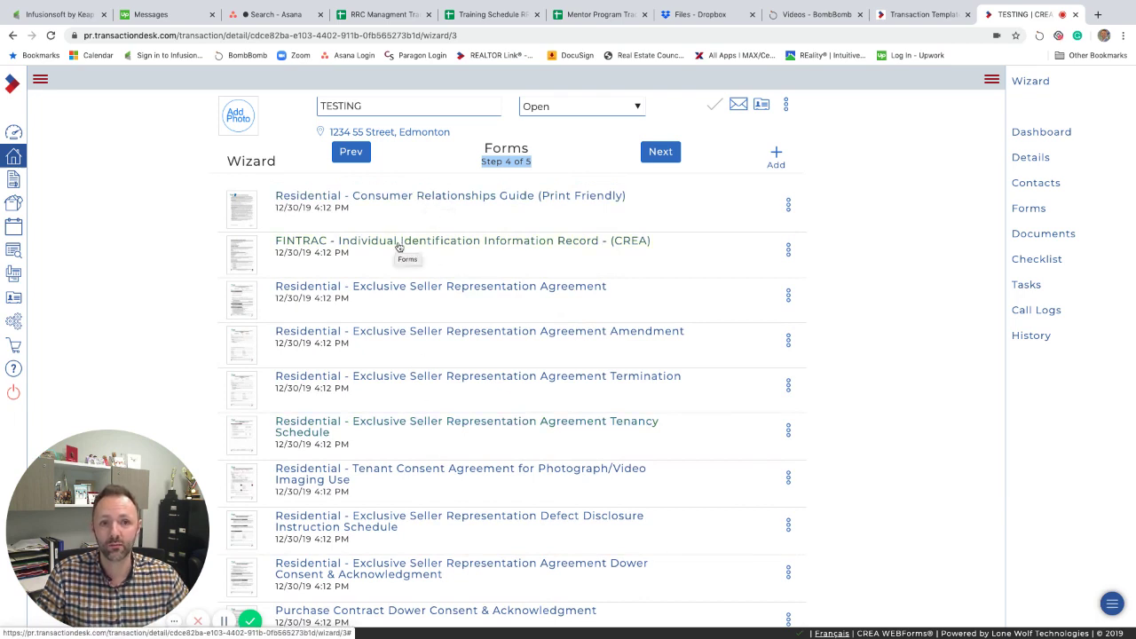
scroll(401, 247, down, 1)
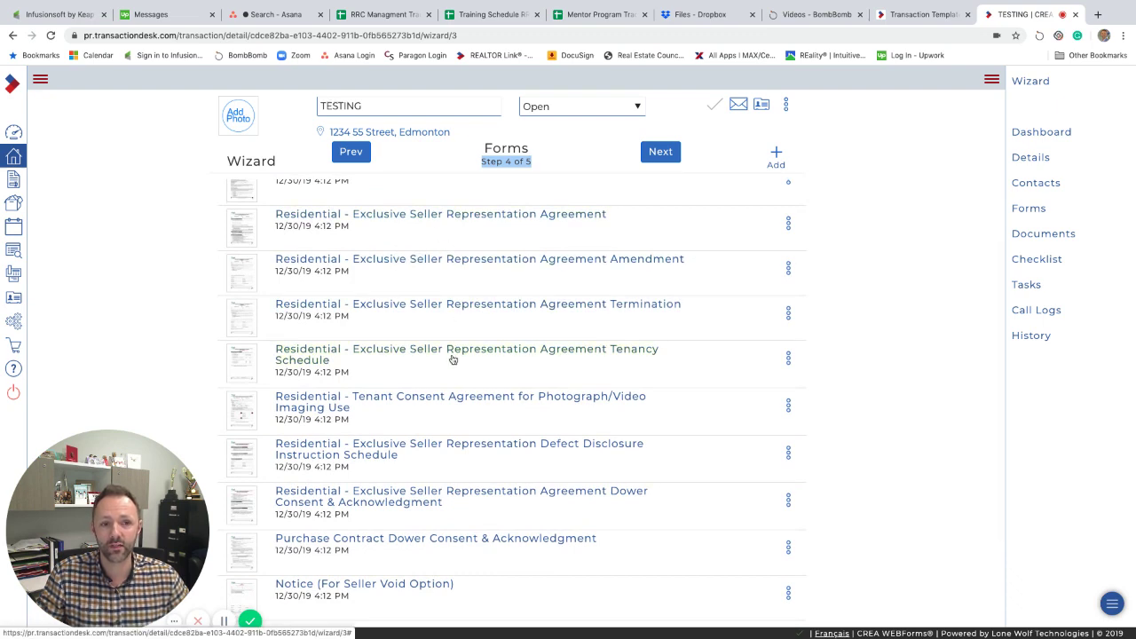
scroll(452, 360, down, 1)
scroll(453, 359, up, 1)
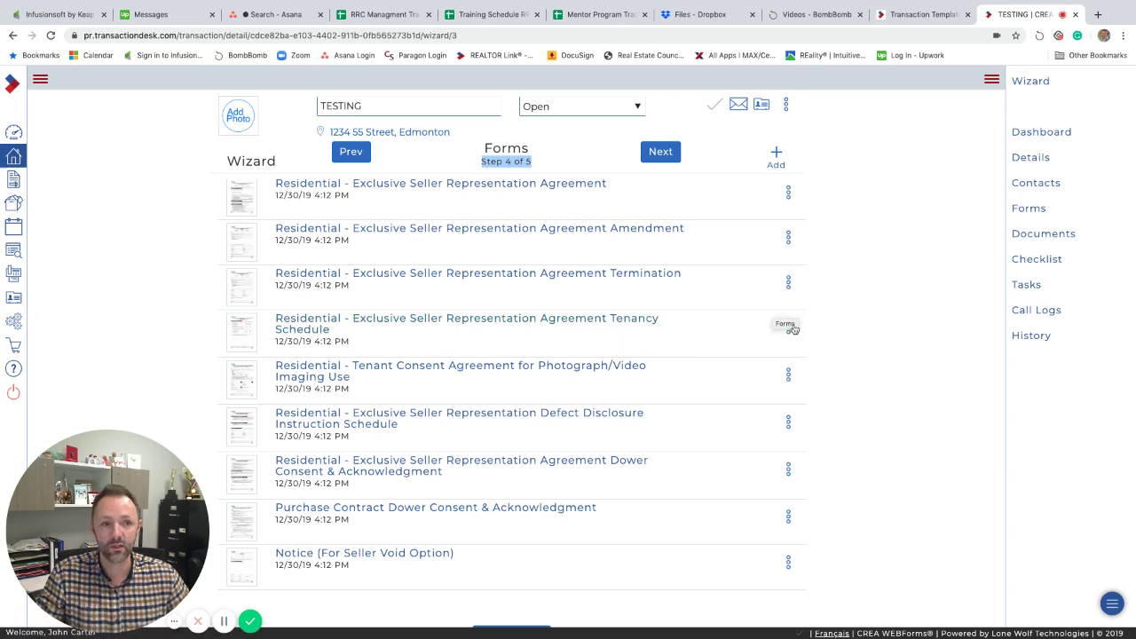
Delete the Tenancy Schedule and Tenant Consent forms from the transaction.
click(789, 329)
click(740, 390)
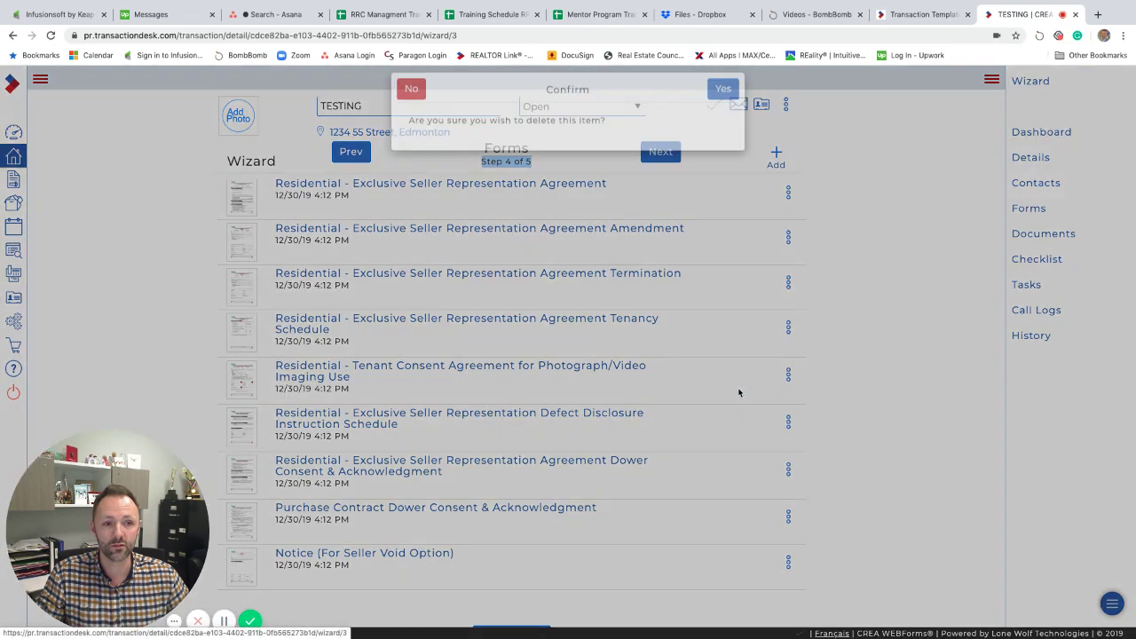
click(721, 102)
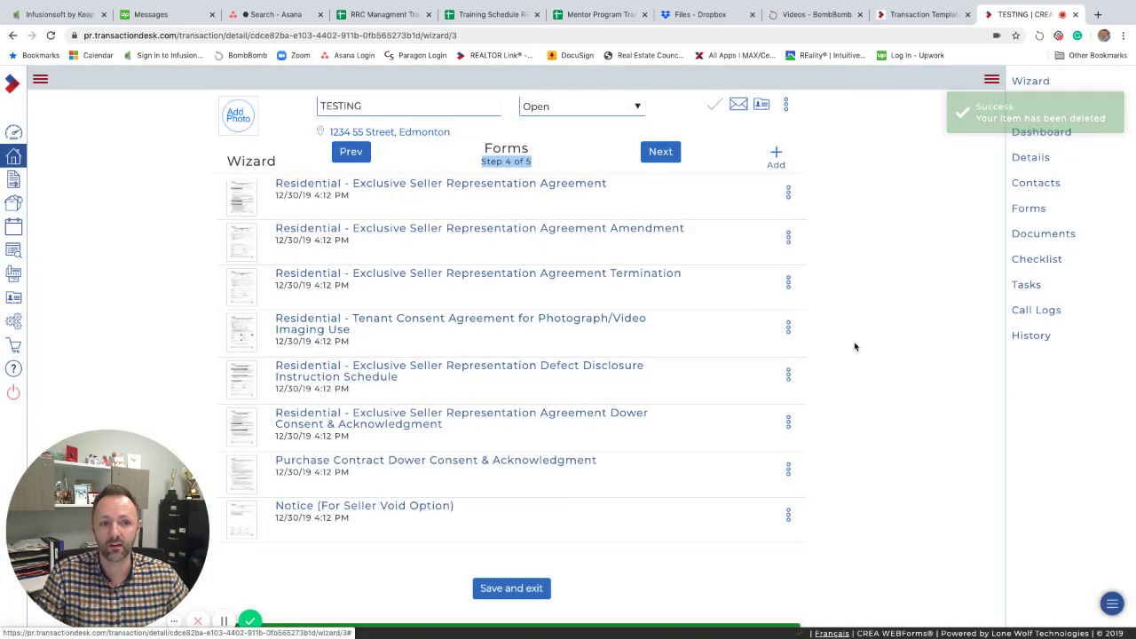
click(788, 328)
click(741, 393)
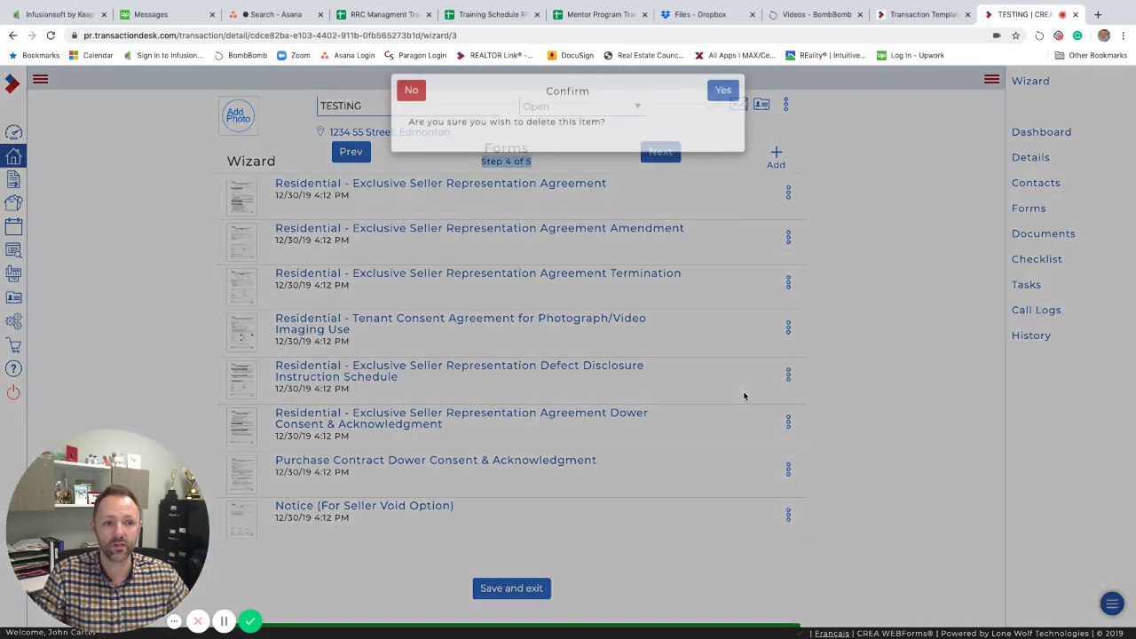
click(720, 105)
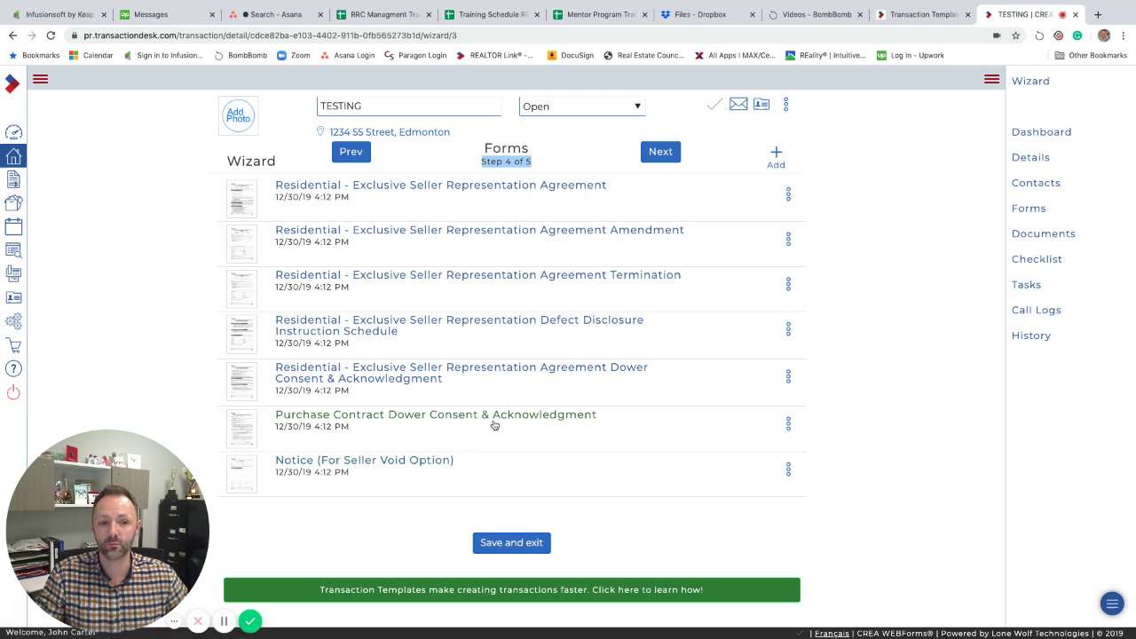
Pass the Documents step, finish the wizard, and review the TESTING dashboard.
click(662, 153)
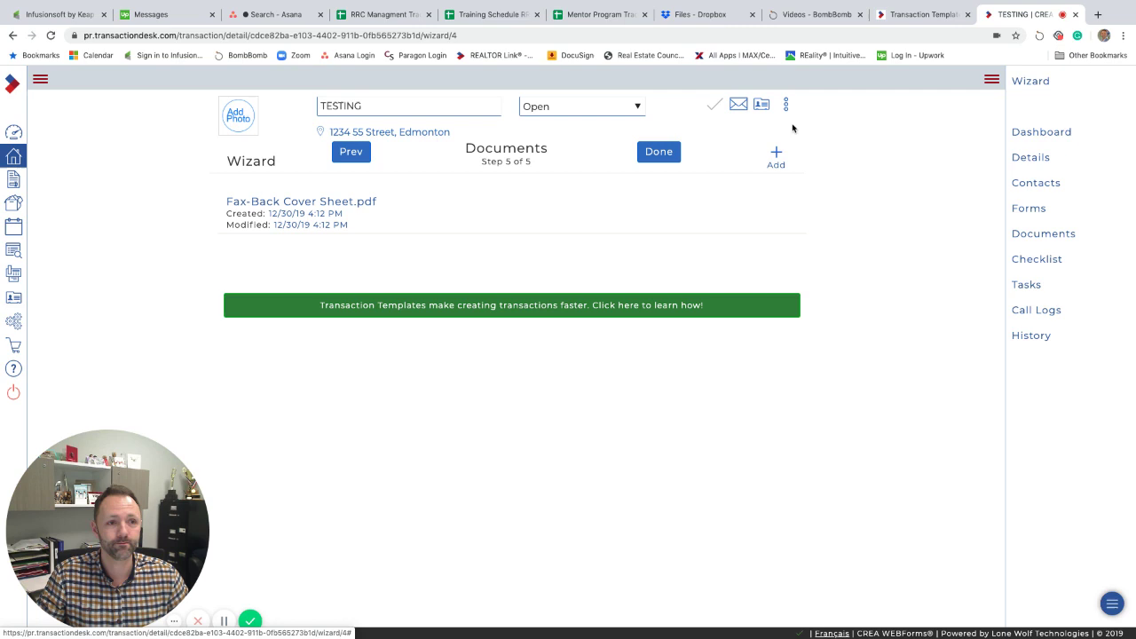
click(662, 154)
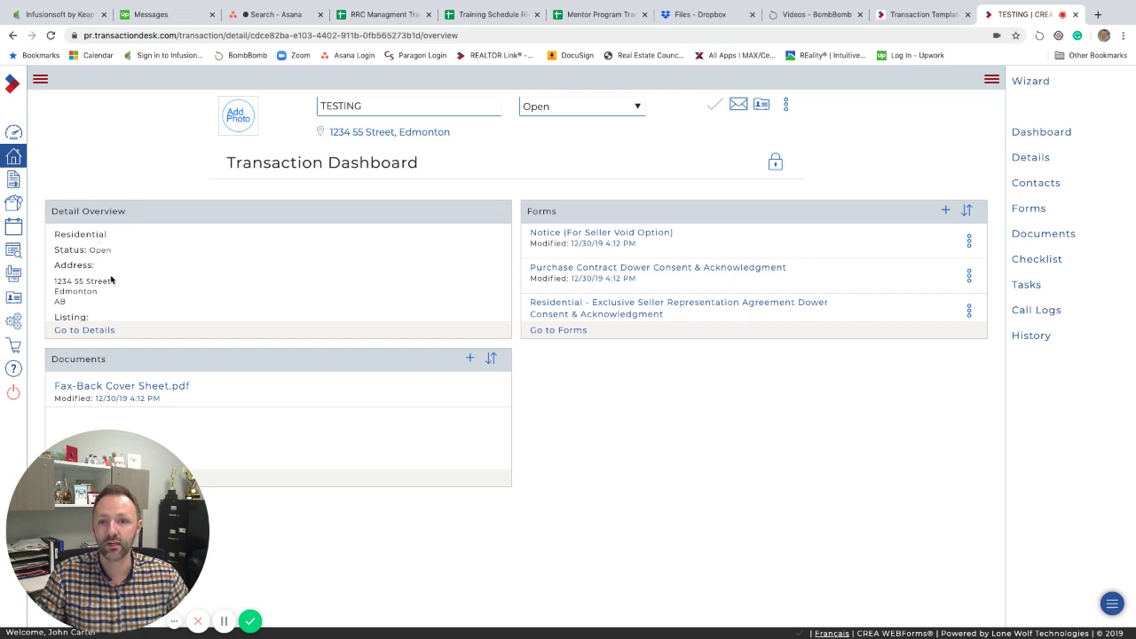
scroll(97, 273, down, 2)
scroll(106, 279, up, 2)
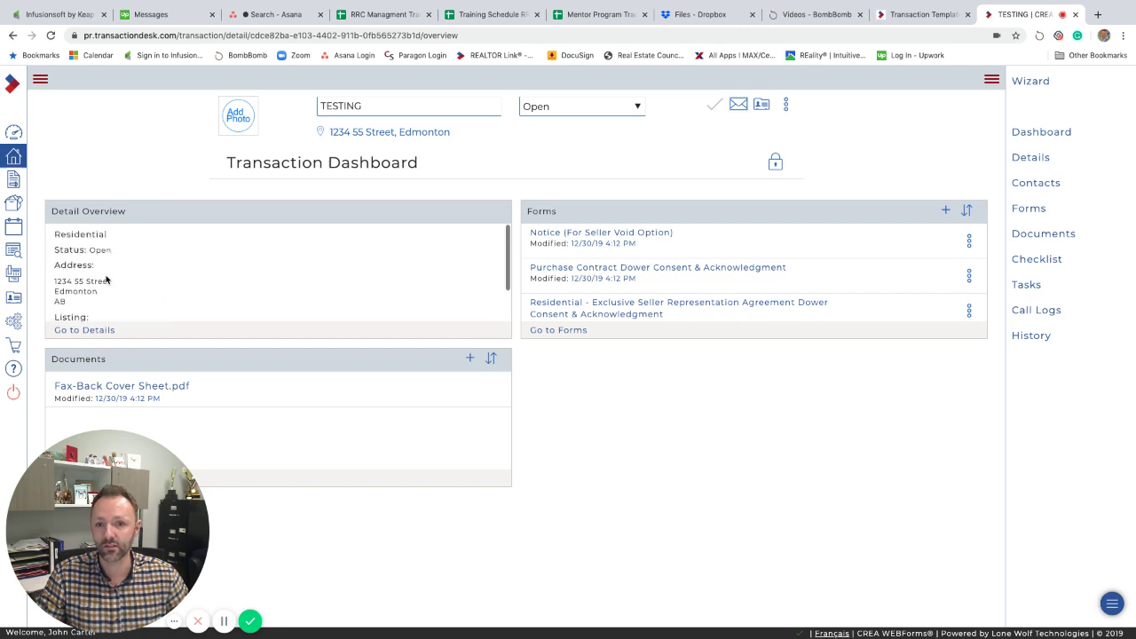
scroll(106, 280, down, 1)
scroll(106, 280, down, 1)
scroll(106, 279, up, 2)
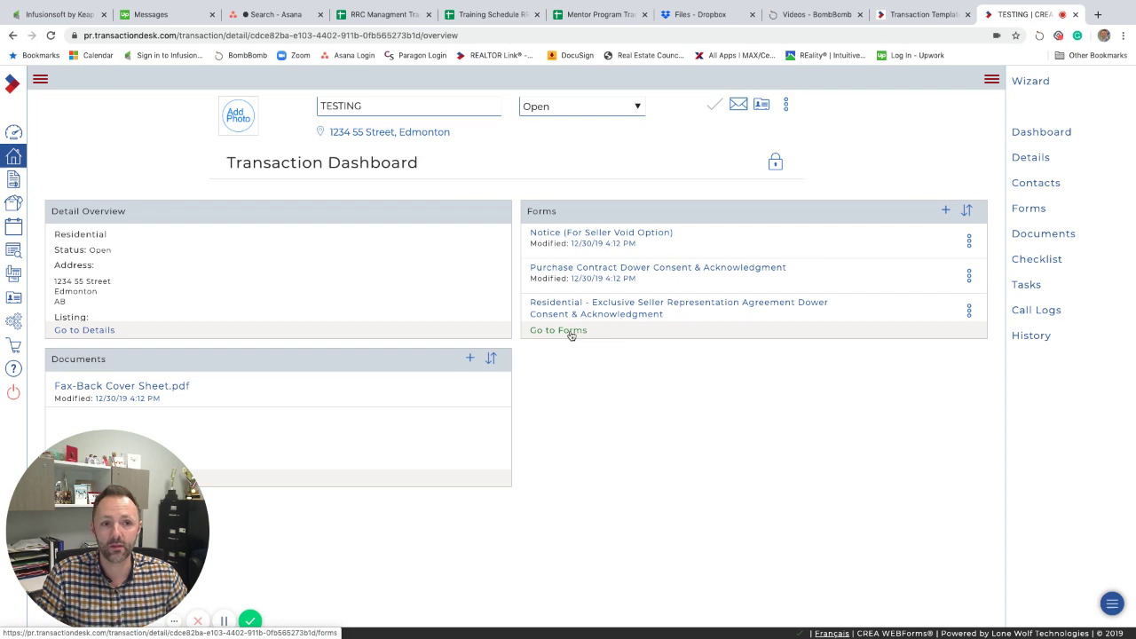
Select the Consumer Relationships Guide and Exclusive Seller Representation Agreement and review them in the Basket.
click(571, 332)
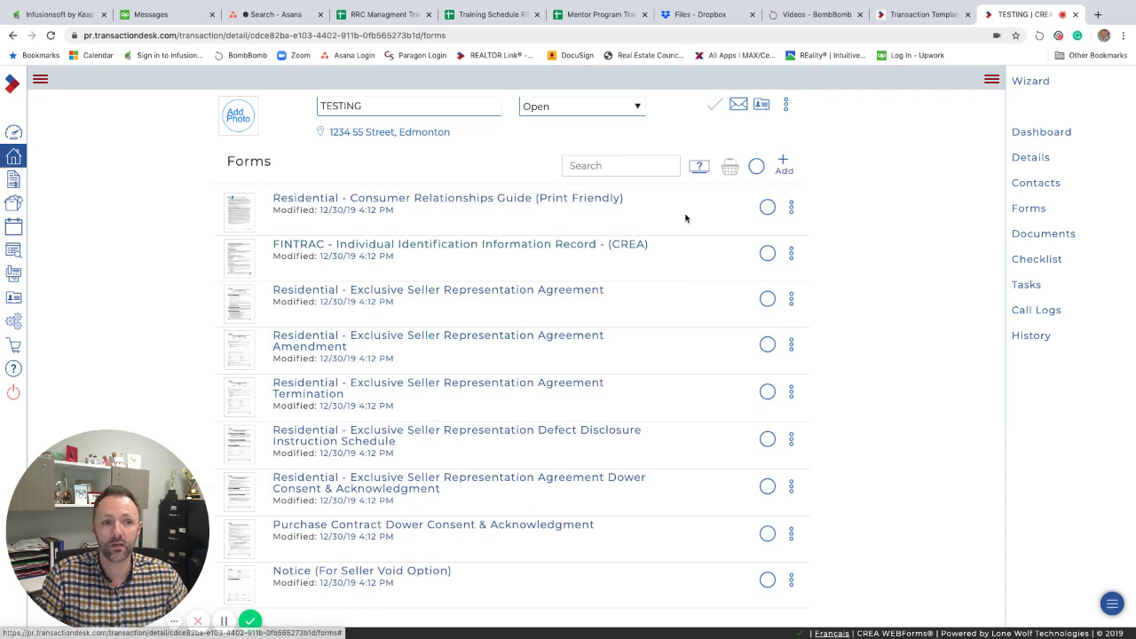
click(766, 208)
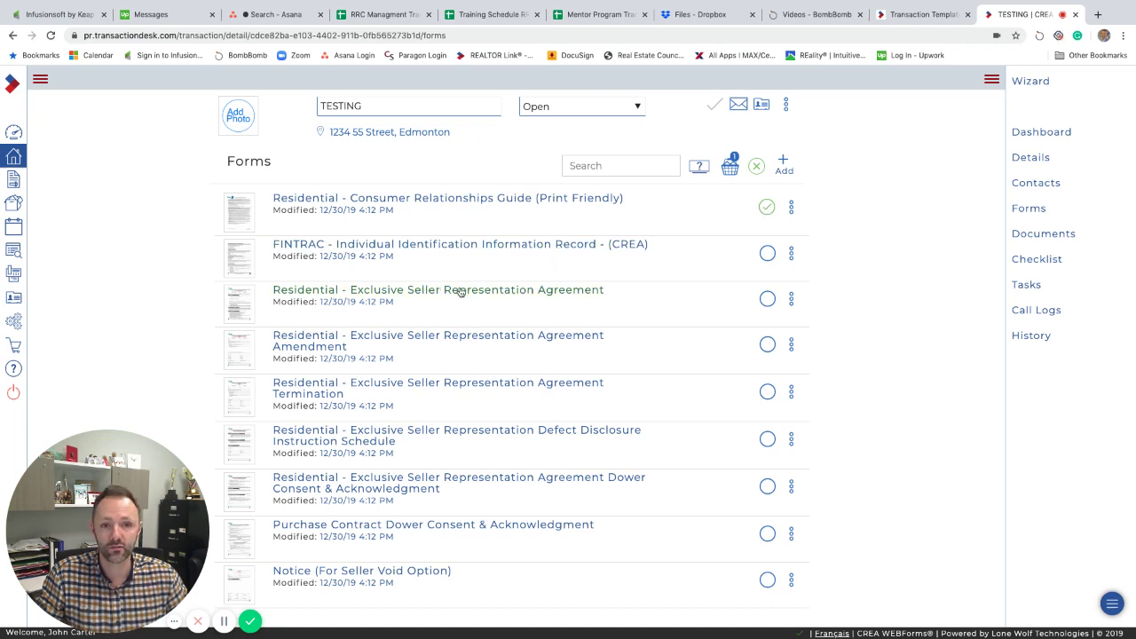
click(766, 299)
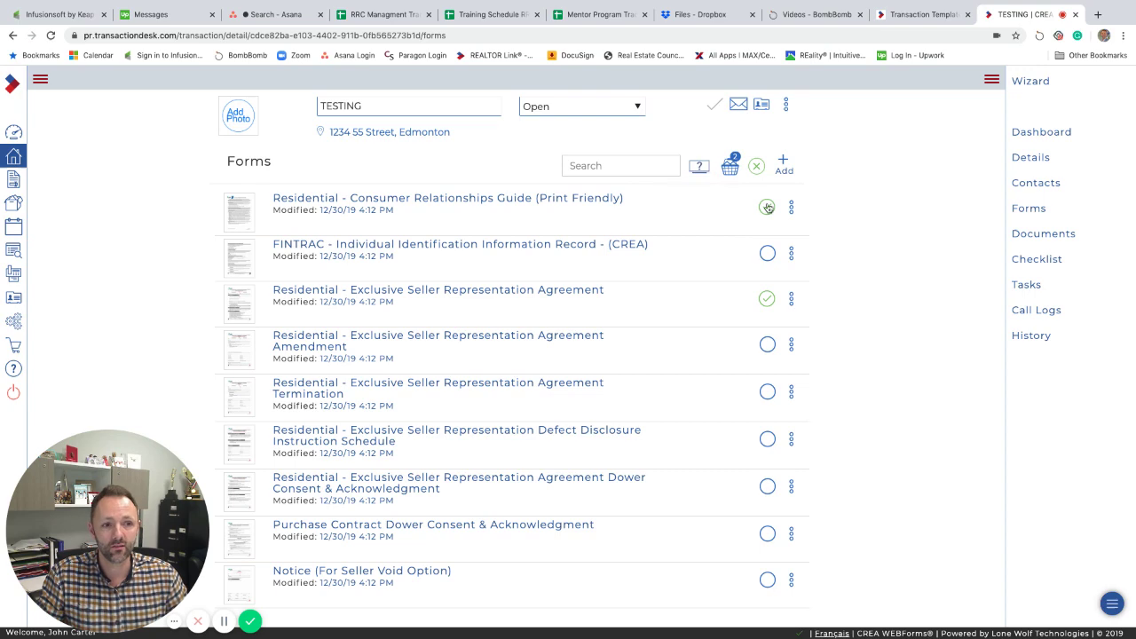
click(768, 299)
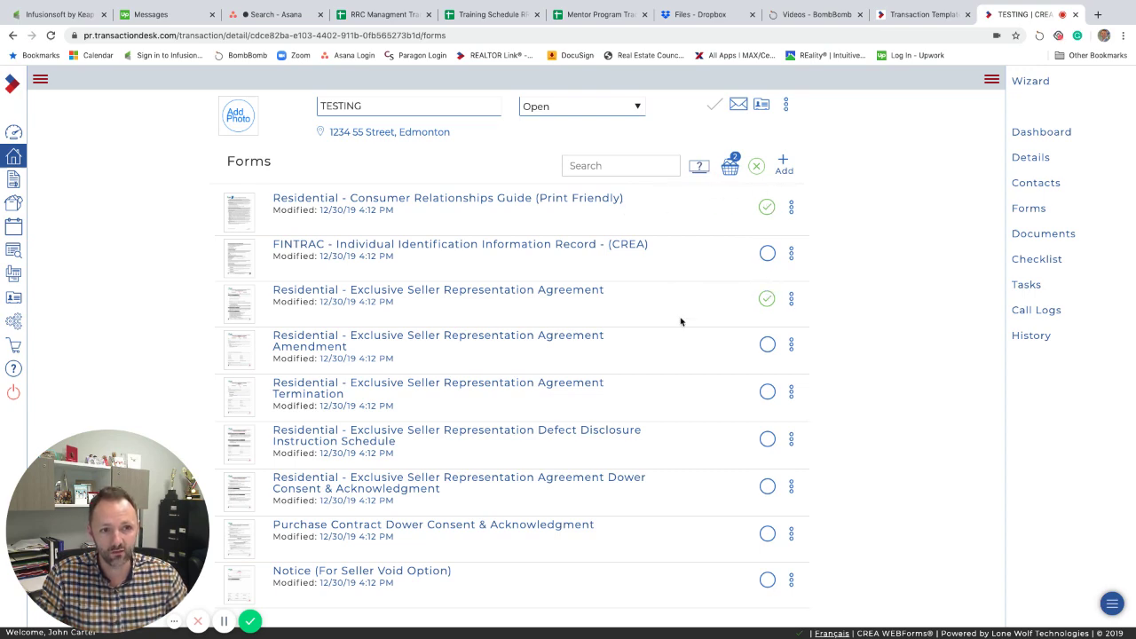
click(729, 170)
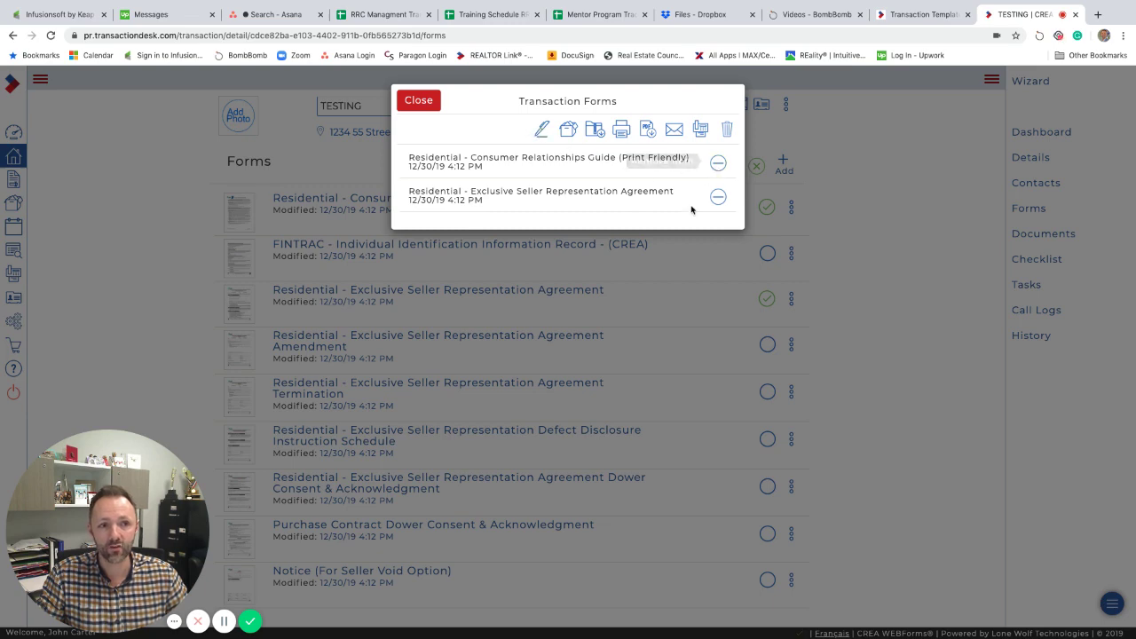
click(717, 196)
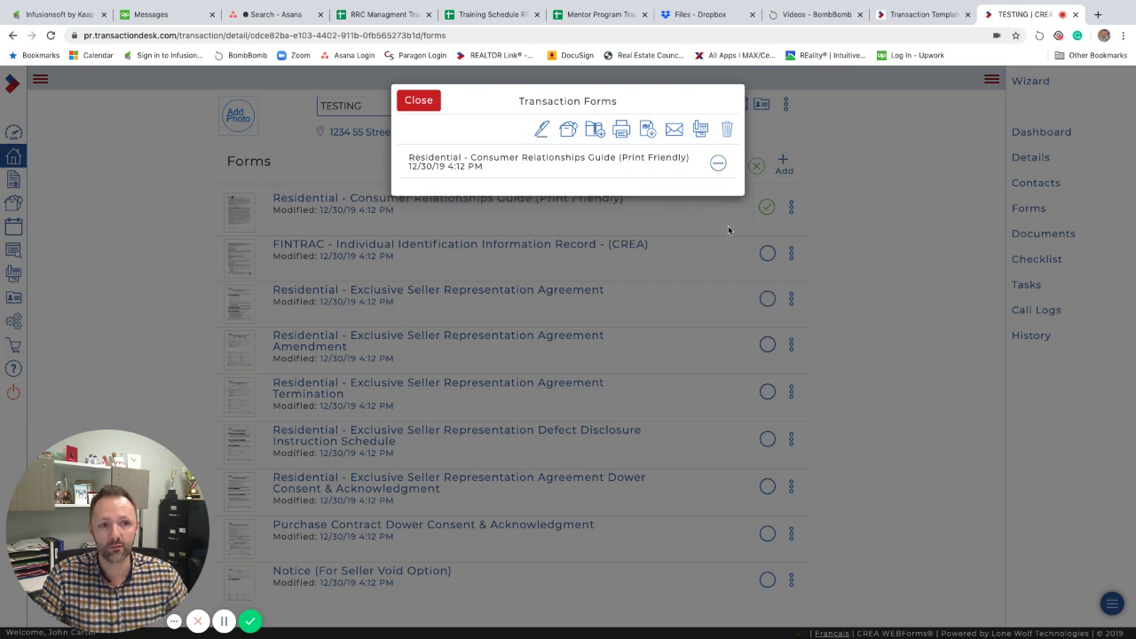
click(428, 101)
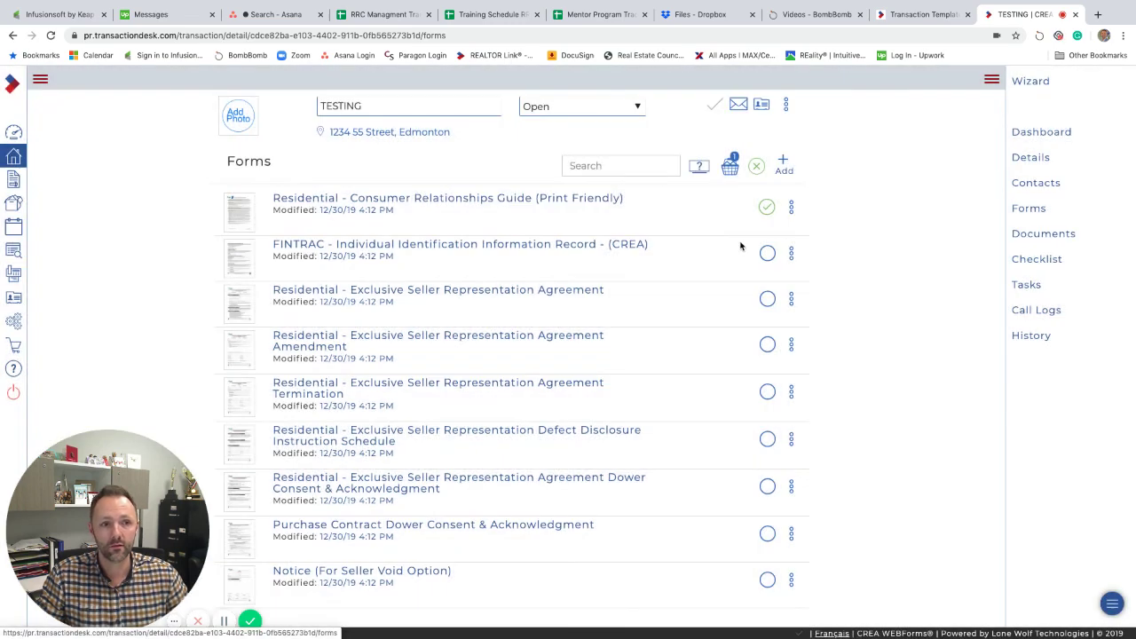
click(767, 299)
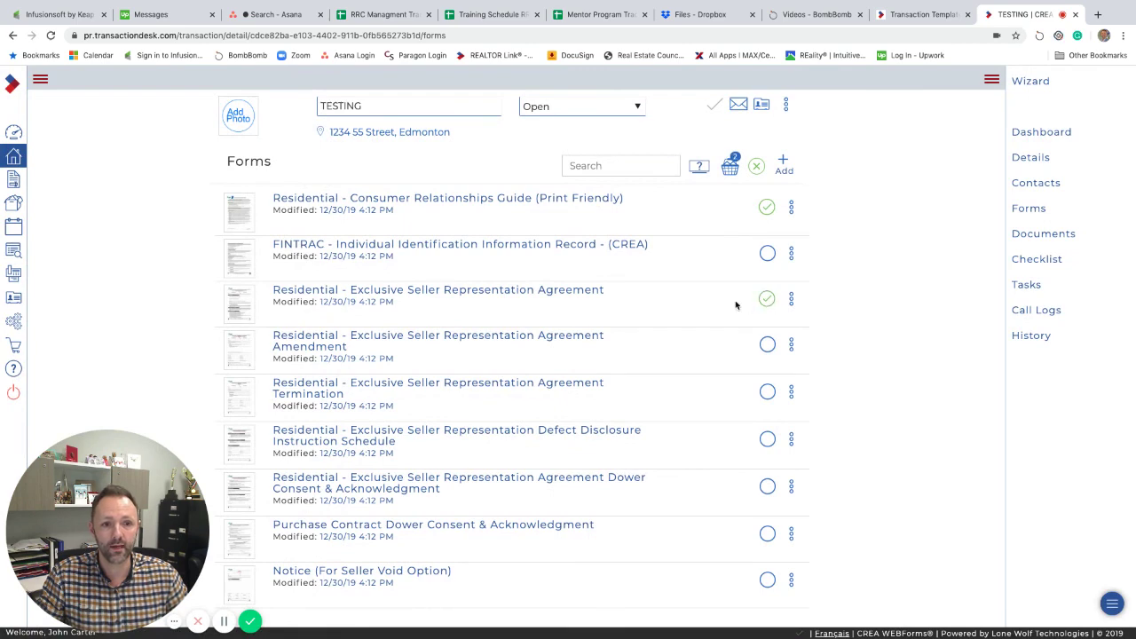
click(727, 168)
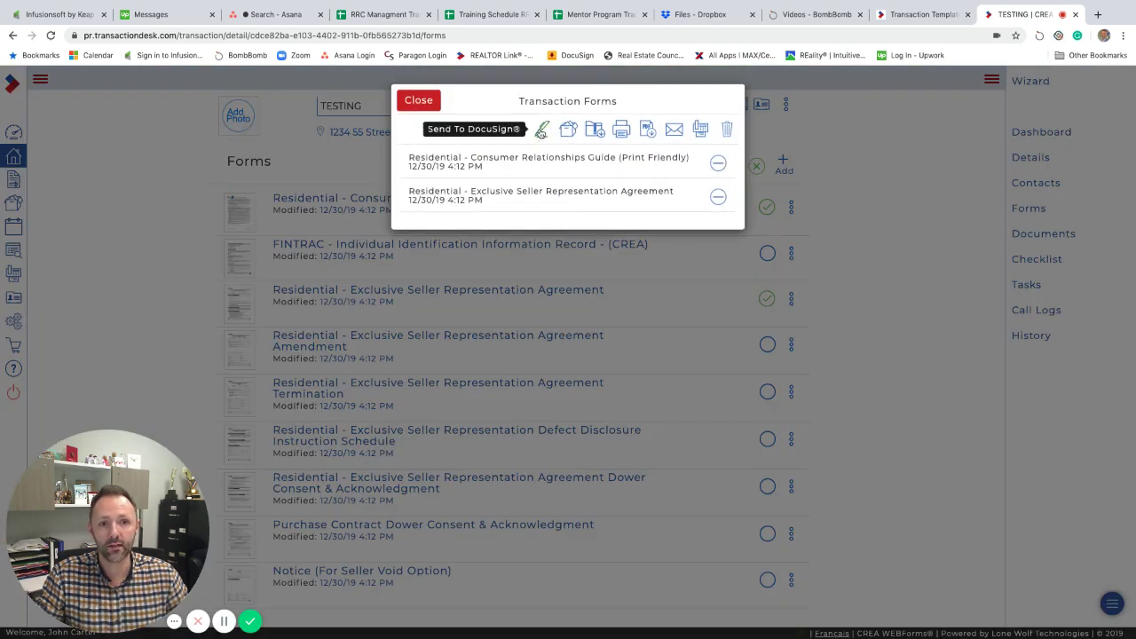
Send the two basket forms to DocuSign and review the loaded TESTING envelope.
click(540, 130)
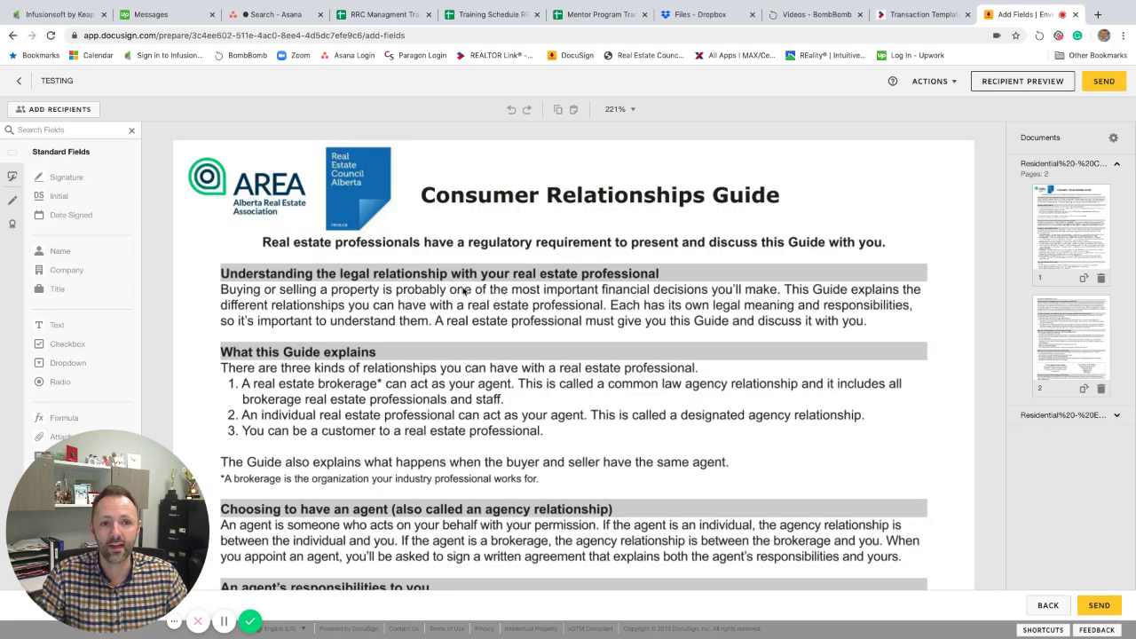
scroll(382, 255, down, 1)
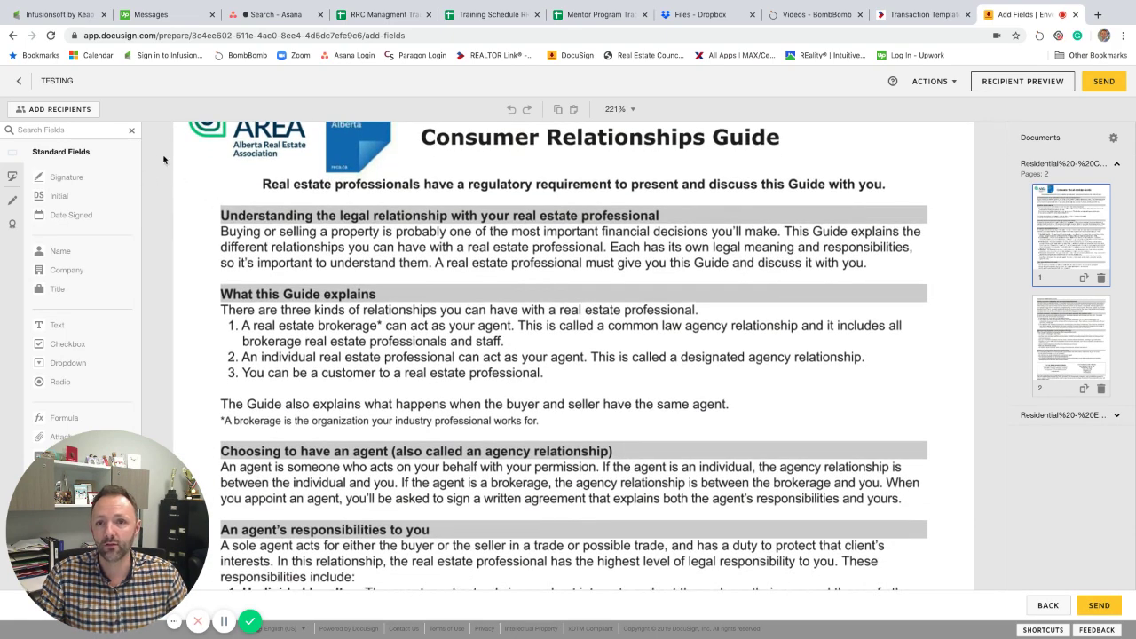
scroll(506, 222, down, 3)
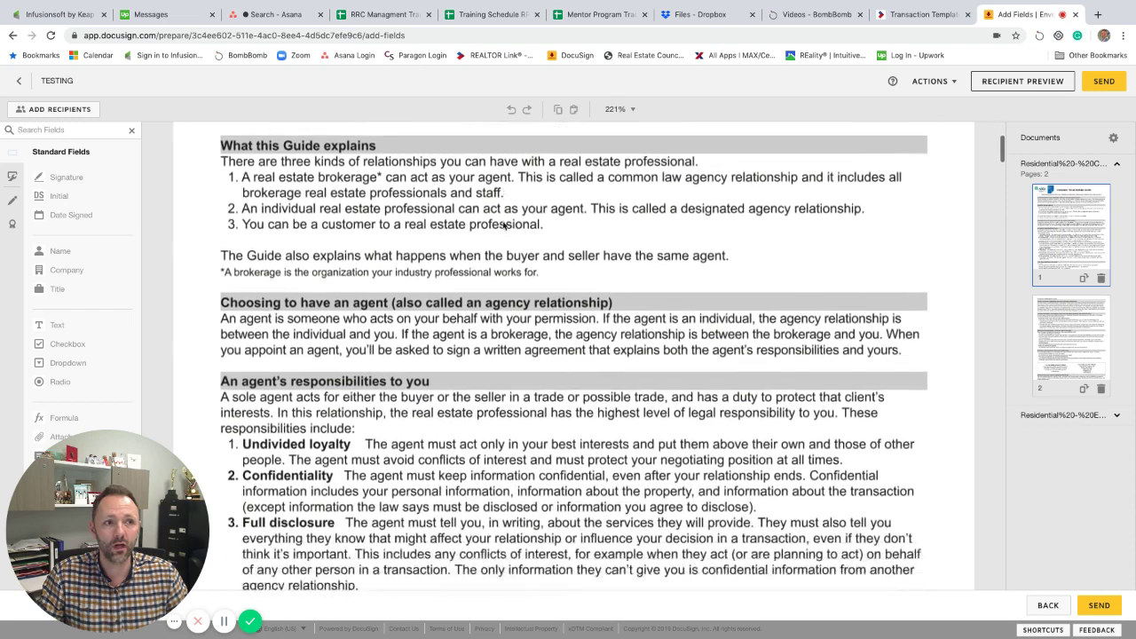
scroll(506, 223, up, 4)
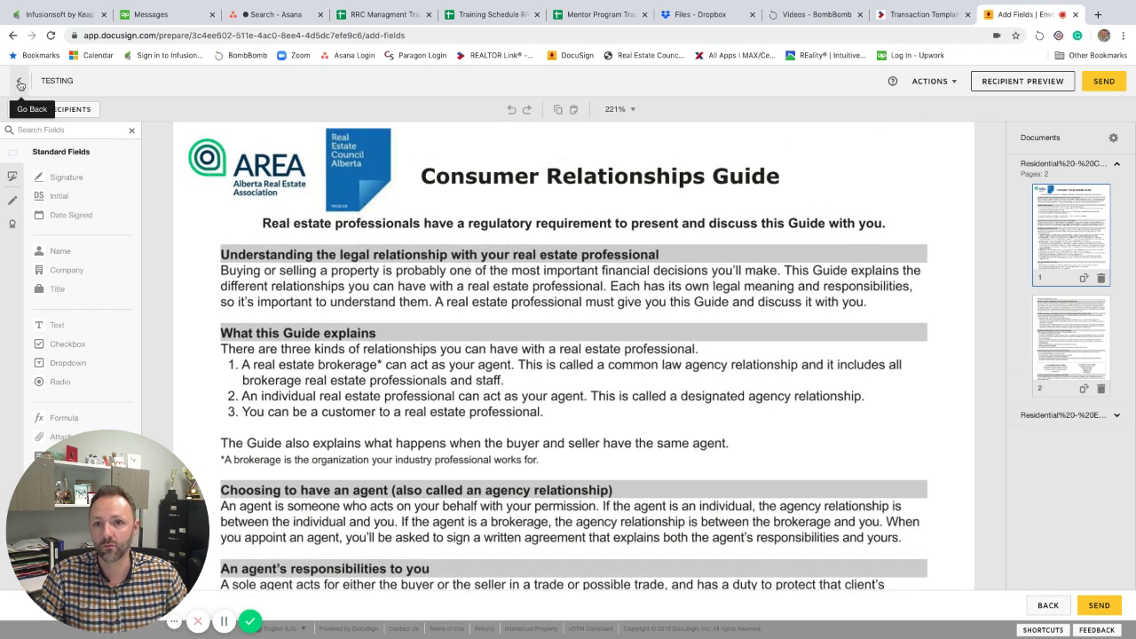
Go back to recipient setup and fill the first recipient from a saved contact.
click(19, 84)
scroll(273, 285, down, 3)
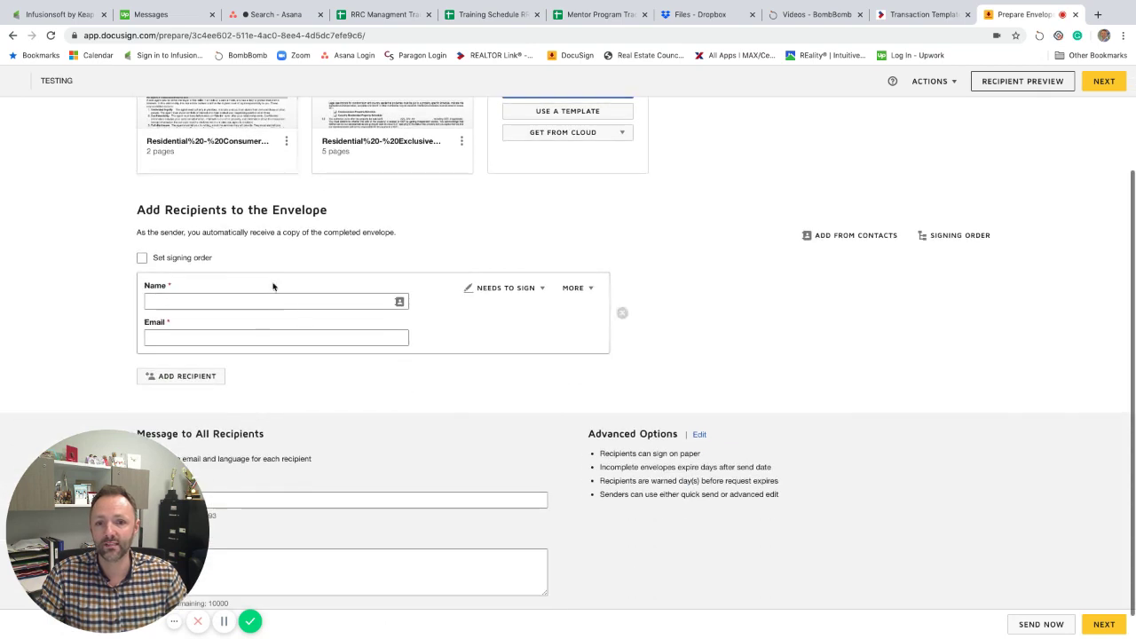
click(197, 302)
text(John)
click(223, 322)
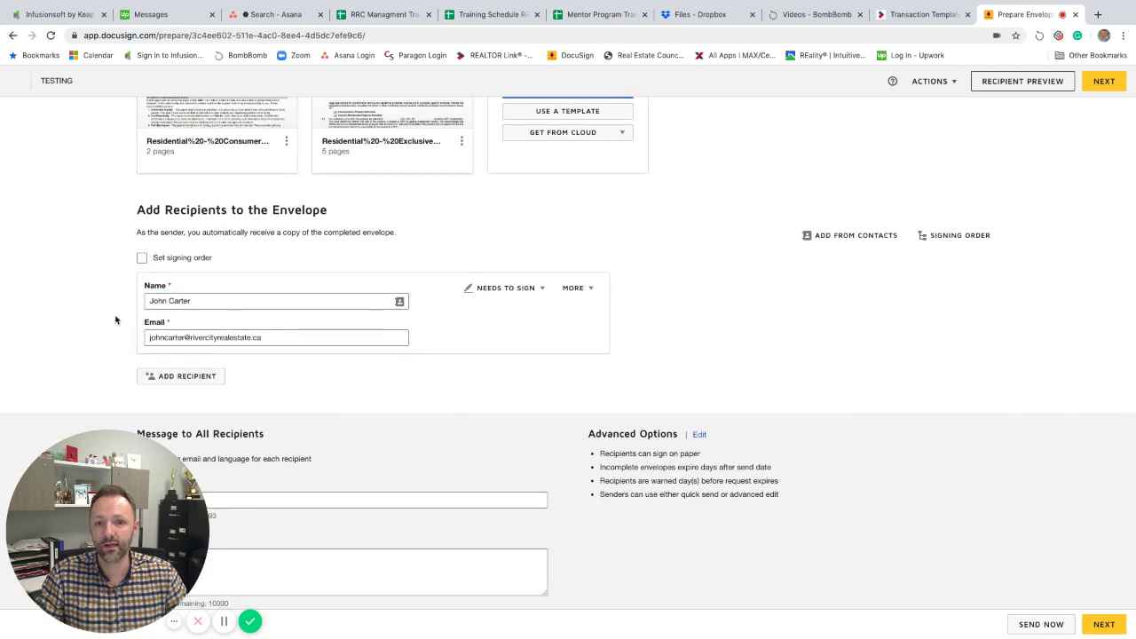
Add a second recipient named 'Seller 1'.
click(178, 376)
scroll(94, 329, down, 2)
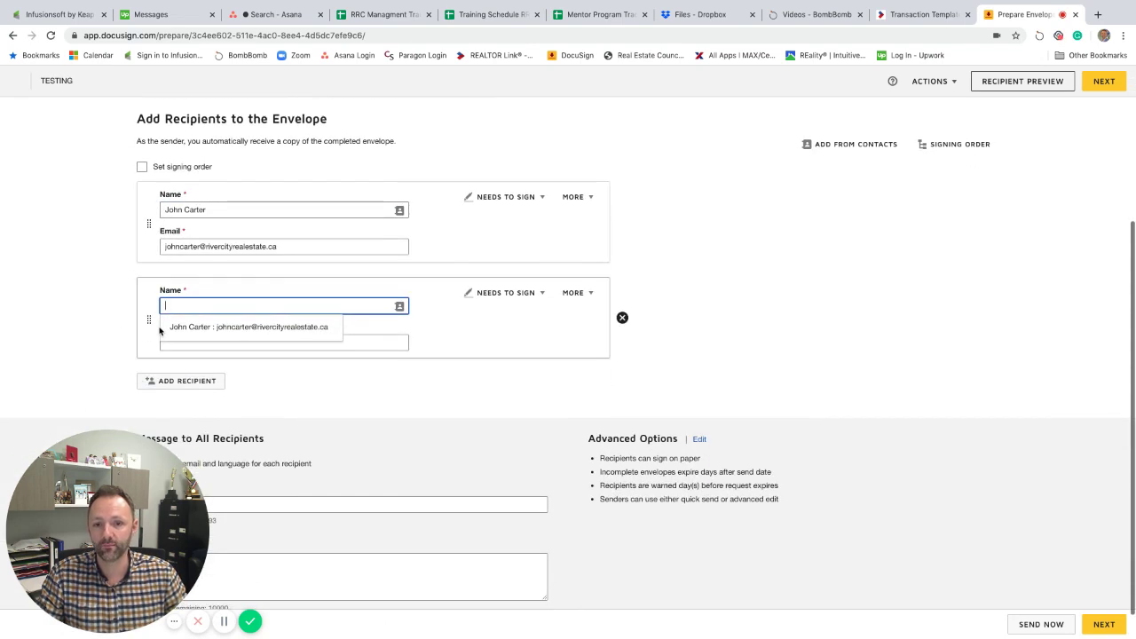
text(Seller 1)
key(Tab)
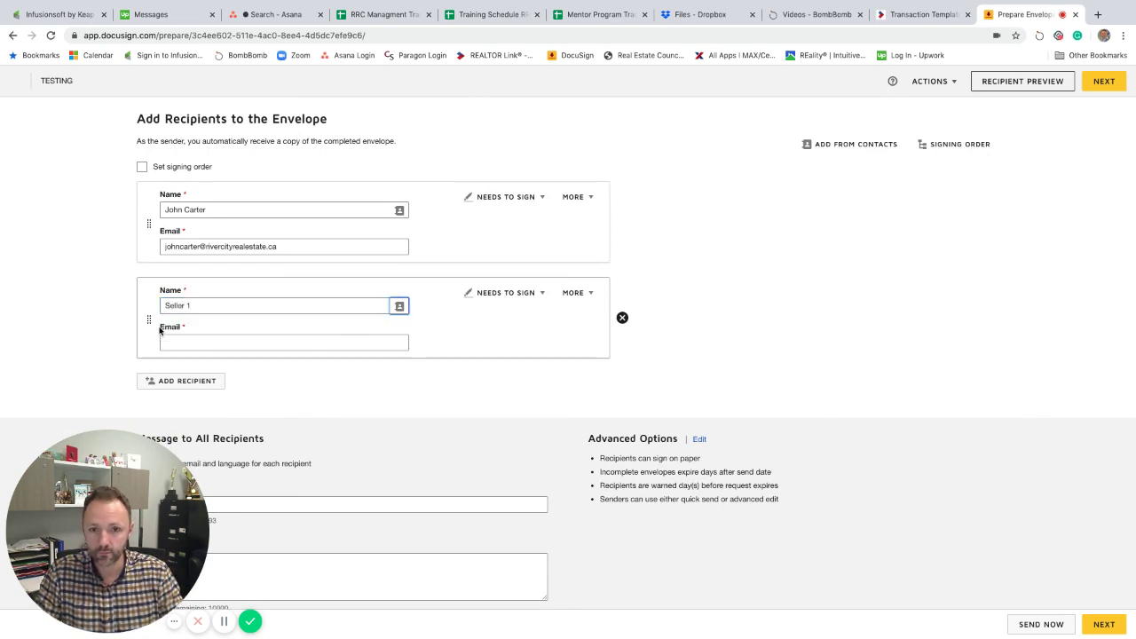
click(233, 414)
scroll(233, 413, down, 1)
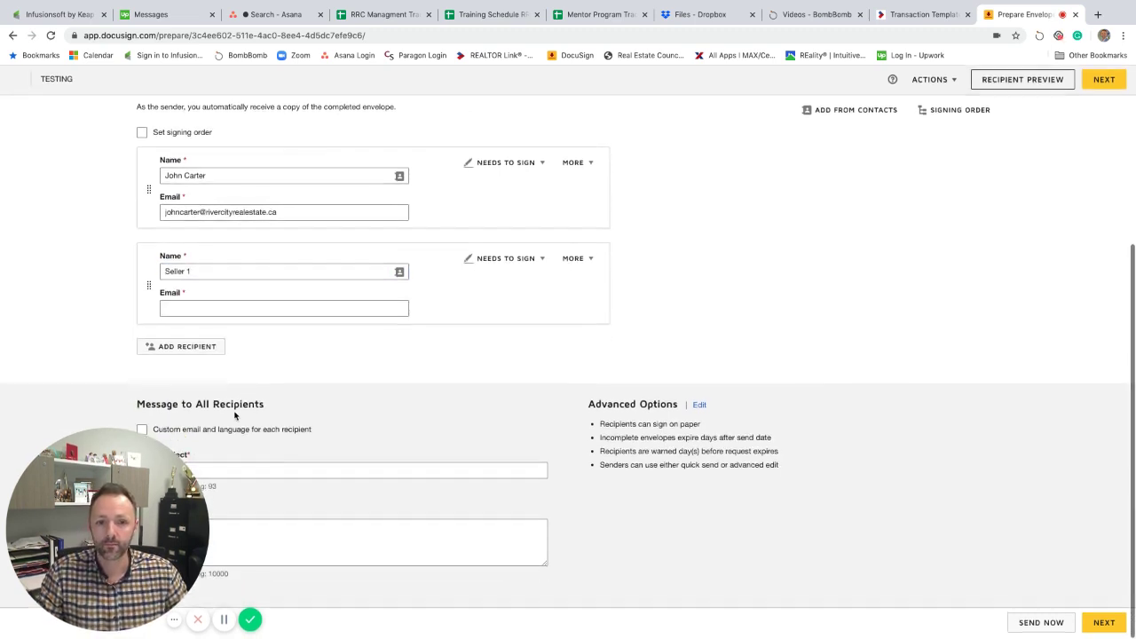
drag(147, 457, 1043, 407)
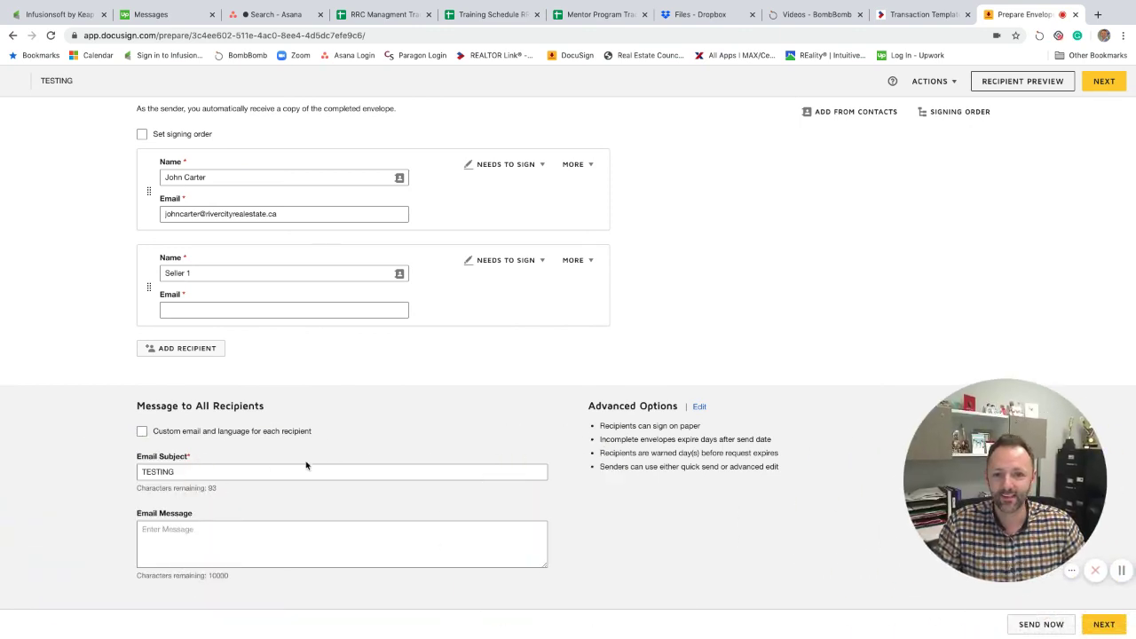
Insert the greeting 'Hi mr and mrs sellers' at the top of the email message.
click(196, 535)
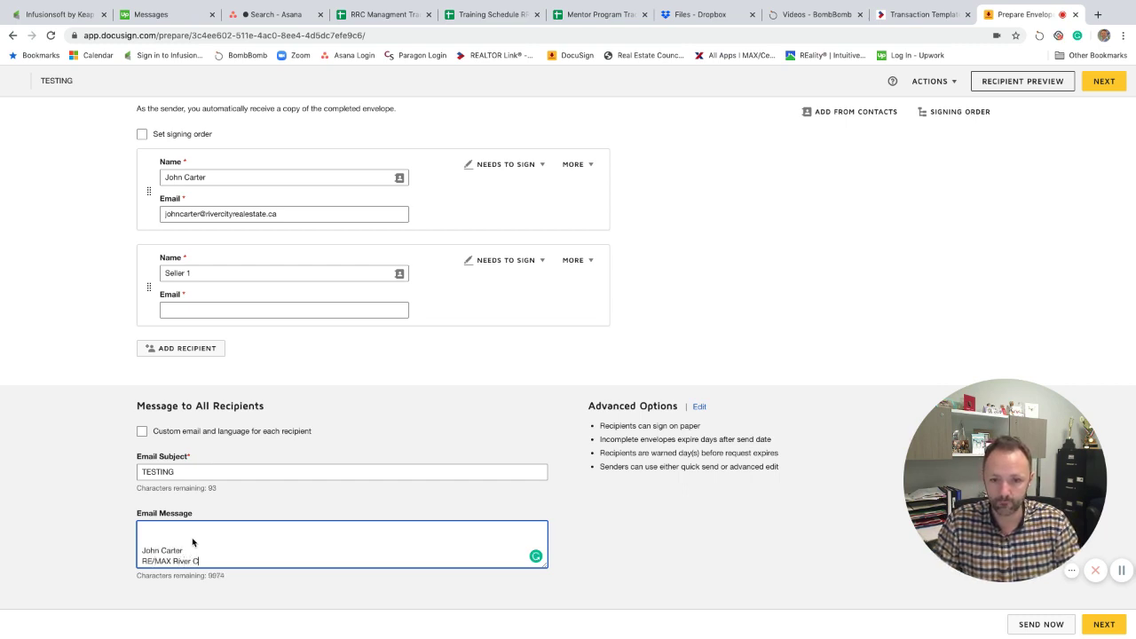
key(Return)
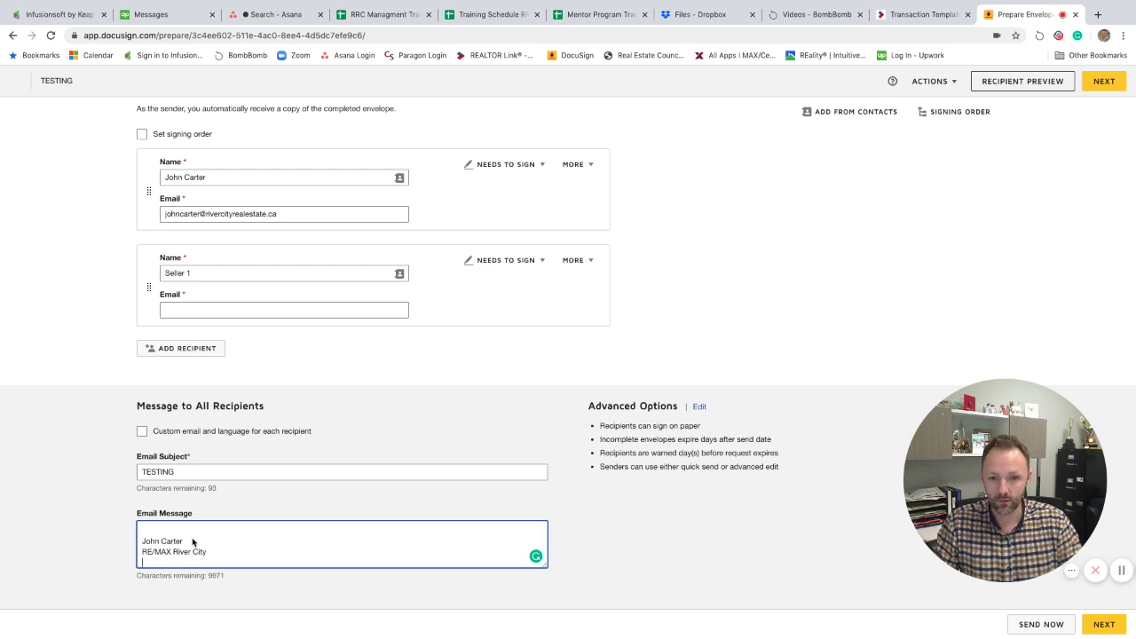
key(Return)
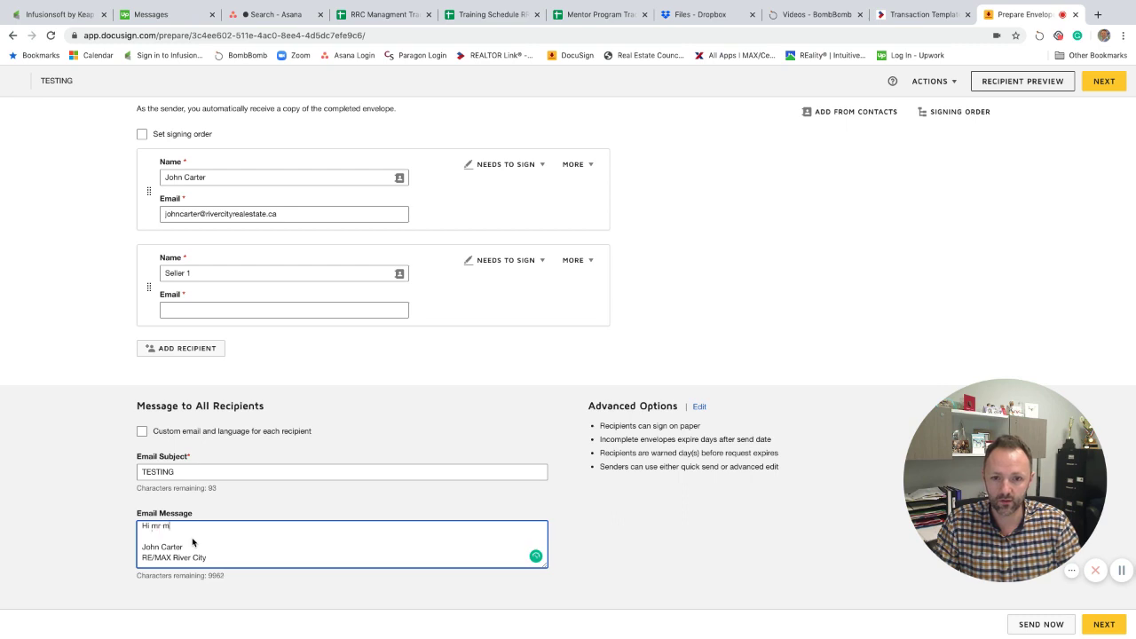
text(Hi mr and mrs se)
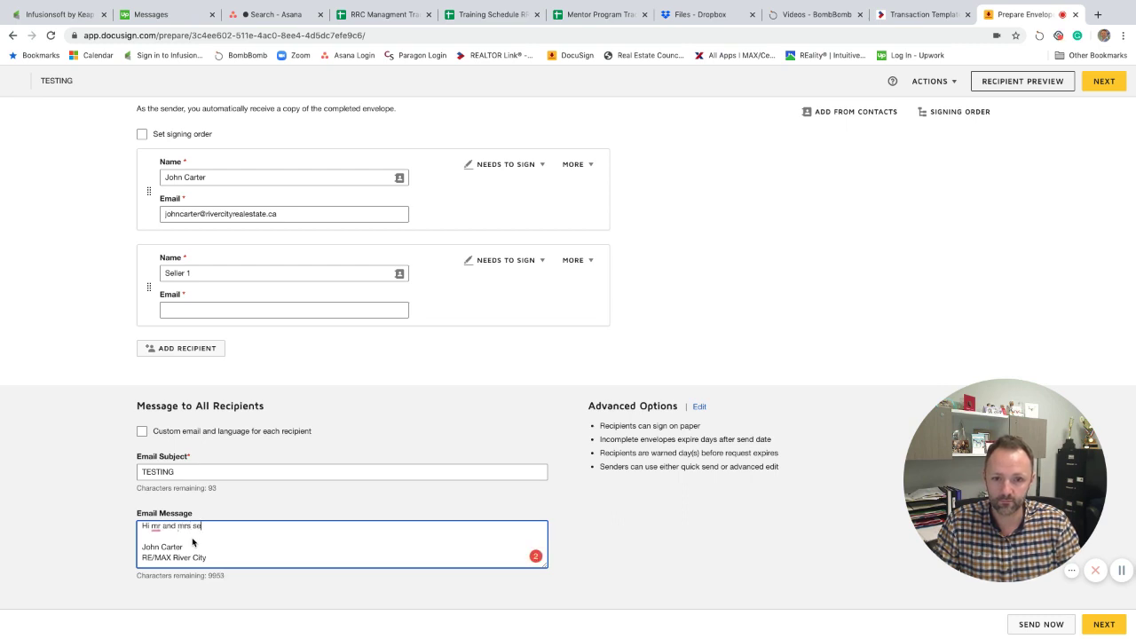
text(llers)
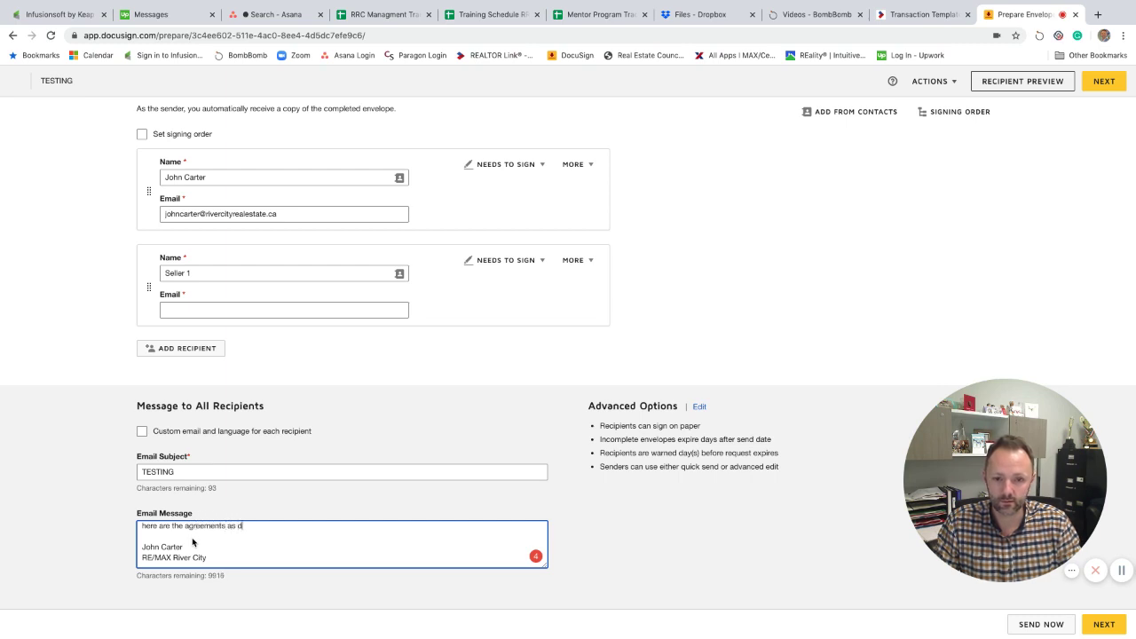
Remove the blank line and capitalize it to 'Hi Mr and Mrs Seller,' then 'Here are the agreements…'.
key(Up)
key(Up)
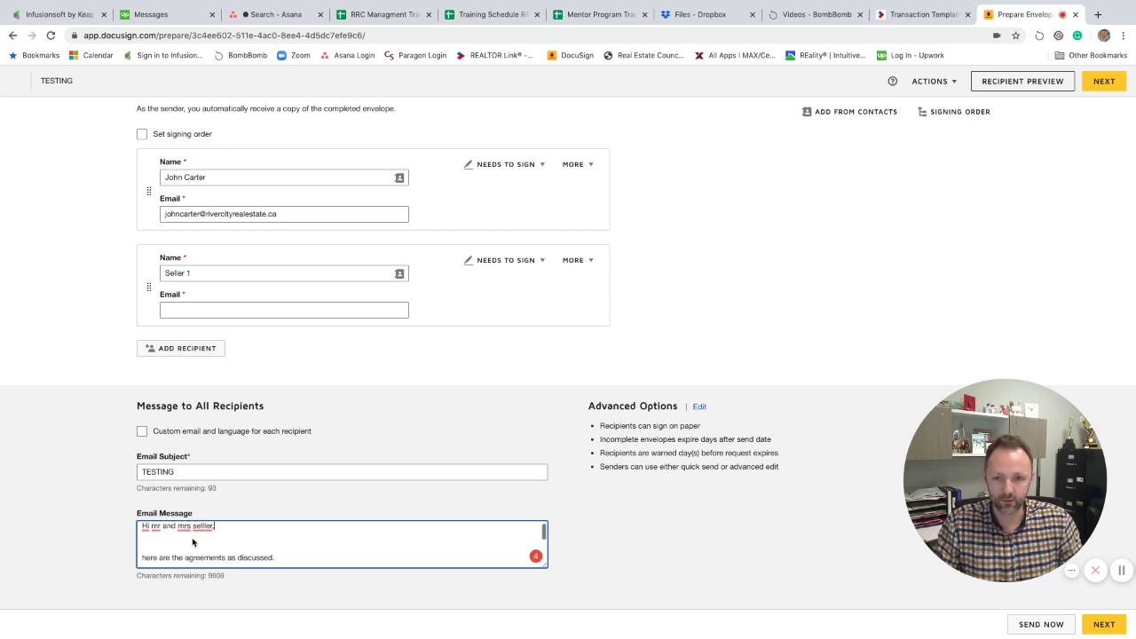
key(Delete)
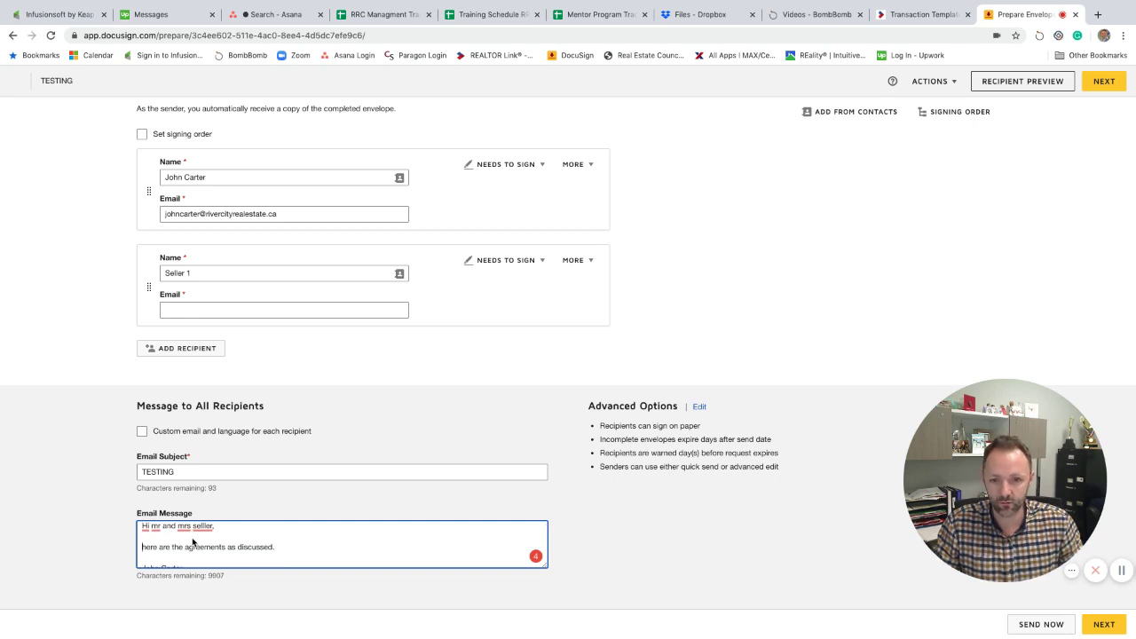
key(Delete)
text(H)
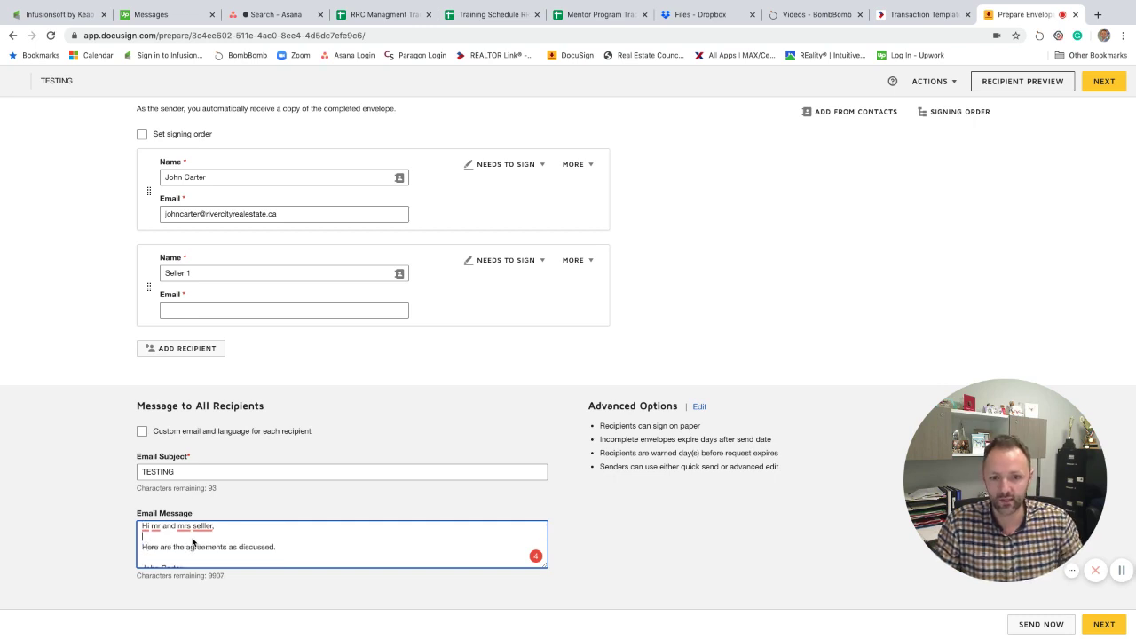
key(BackSpace)
text(M)
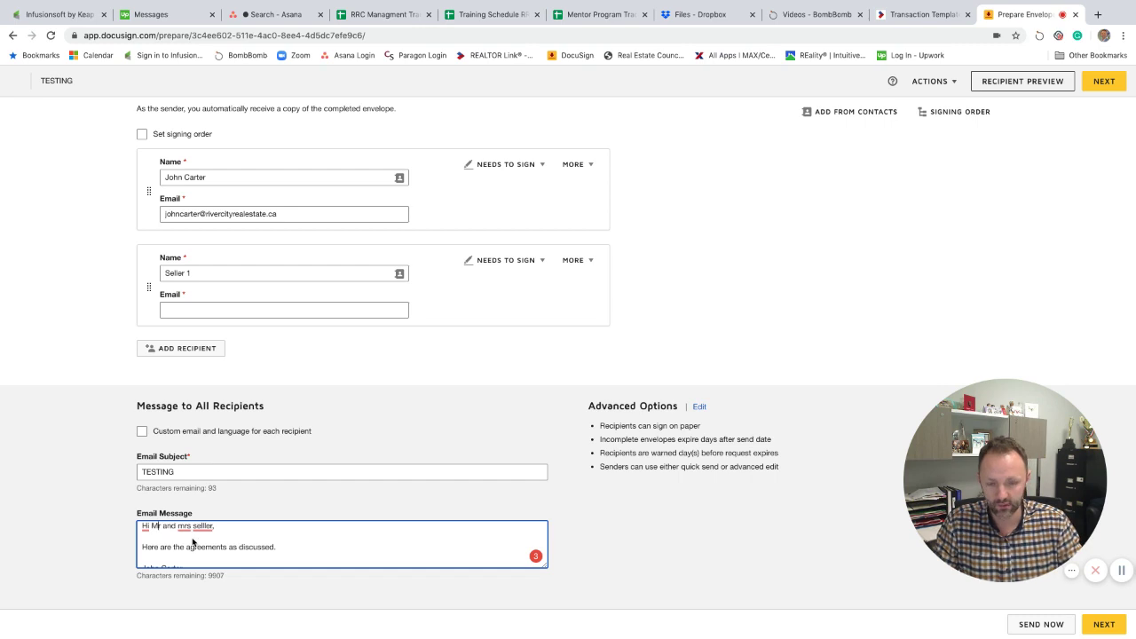
key(BackSpace)
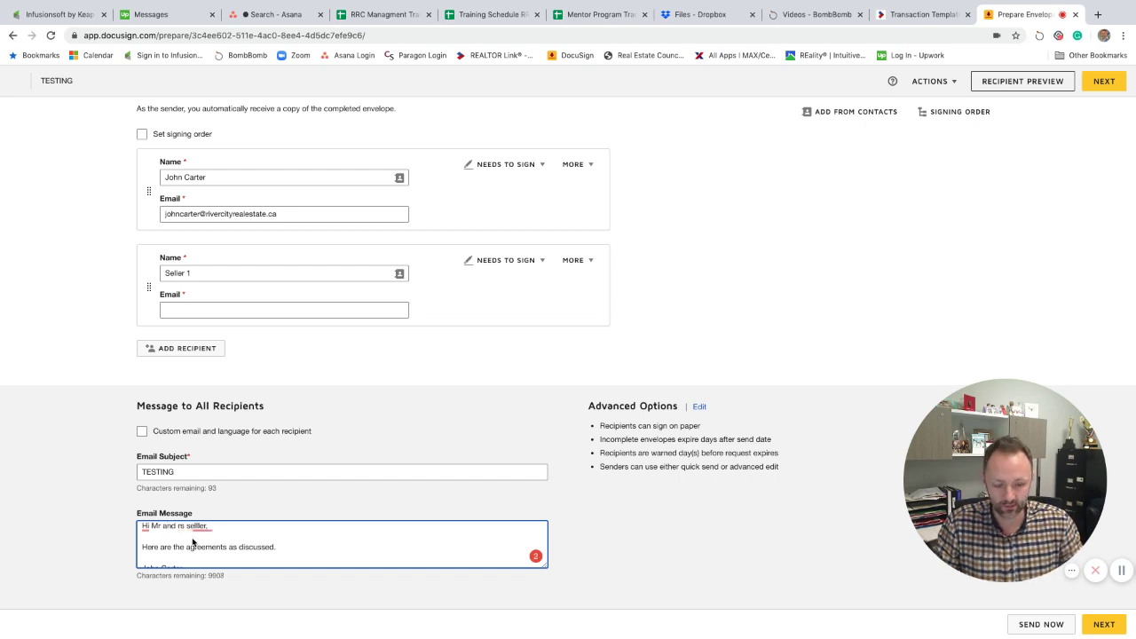
text(Mrs )
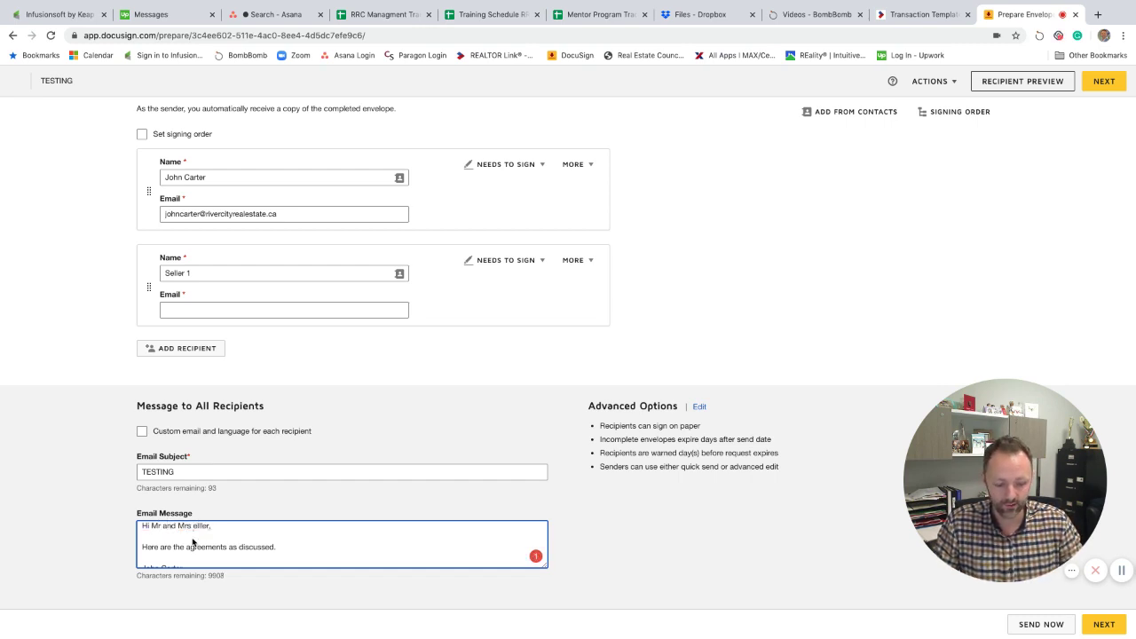
text(S)
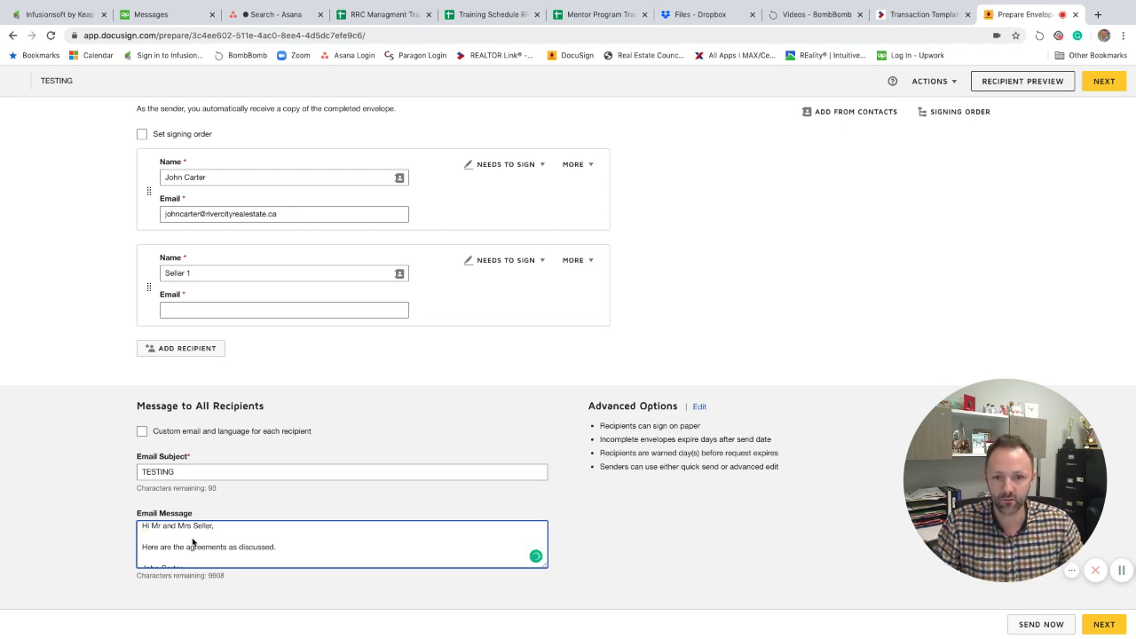
key(Down)
key(Down)
key(Down)
key(Down)
key(Down)
key(Down)
key(Up)
key(Up)
key(Up)
key(Up)
key(Up)
key(Up)
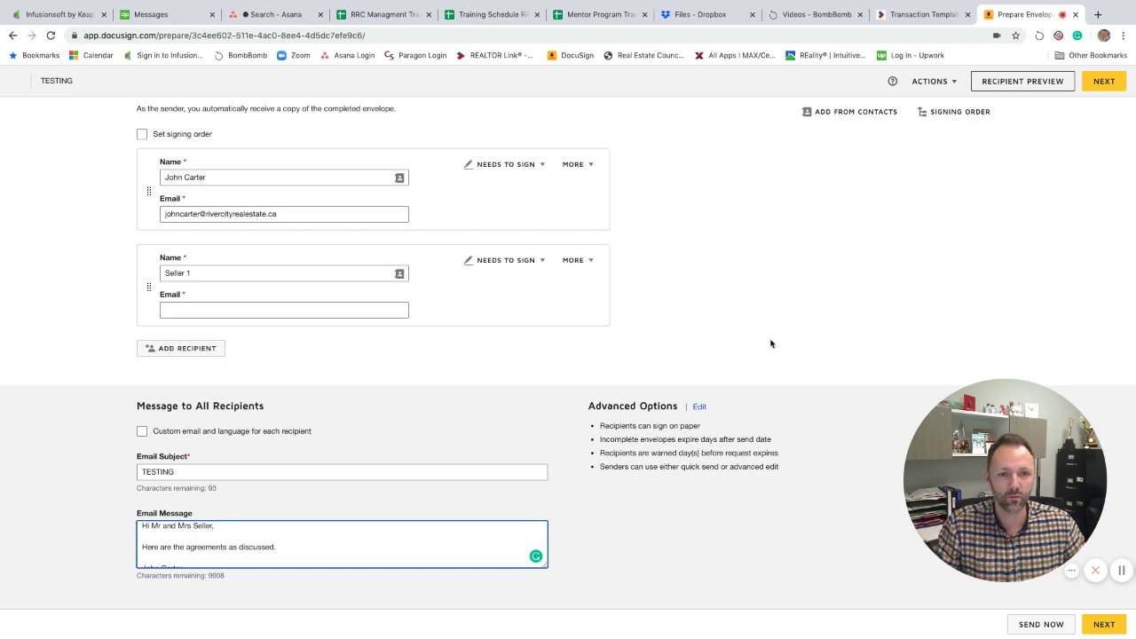
Fill the second recipient from a saved contact and dismiss the Duplicate Recipients warning.
scroll(770, 343, up, 3)
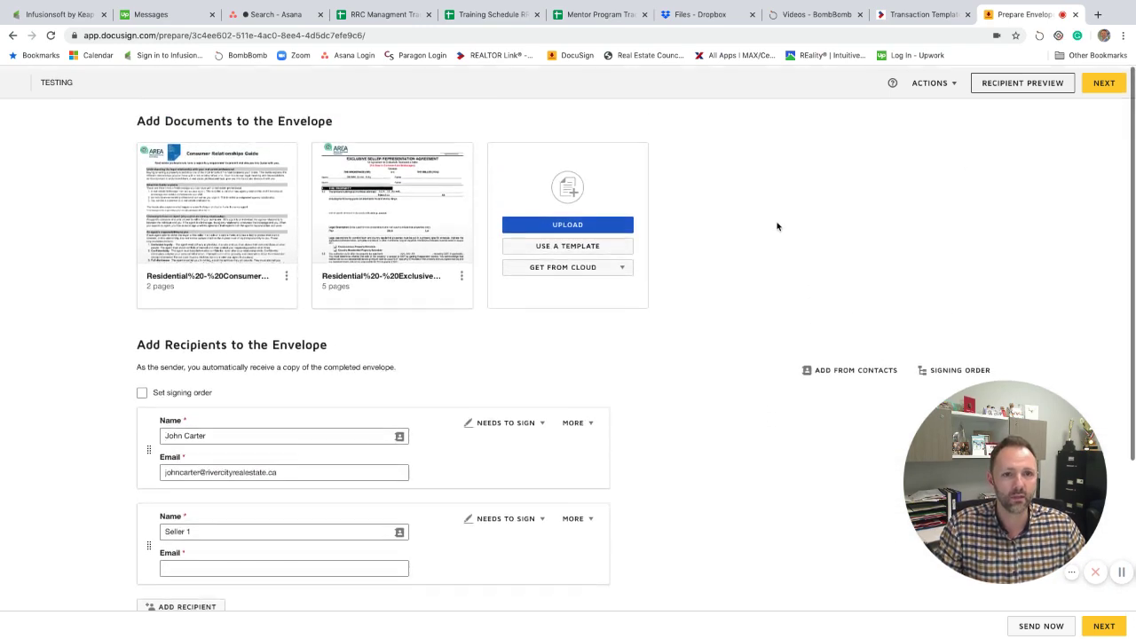
mouse_move(178, 213)
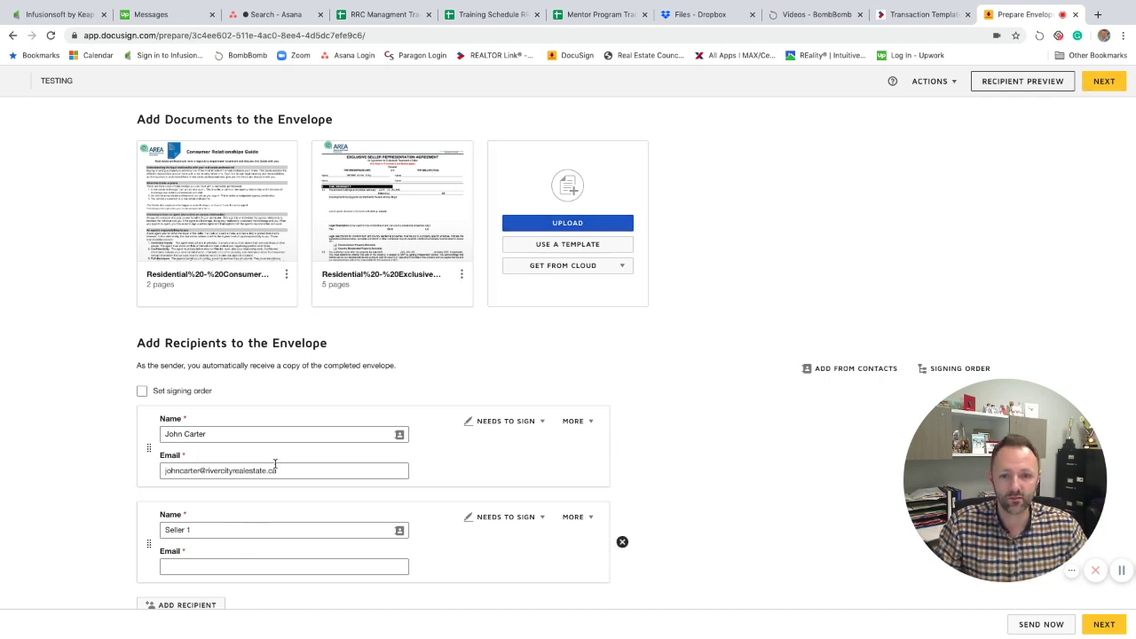
click(228, 568)
click(243, 587)
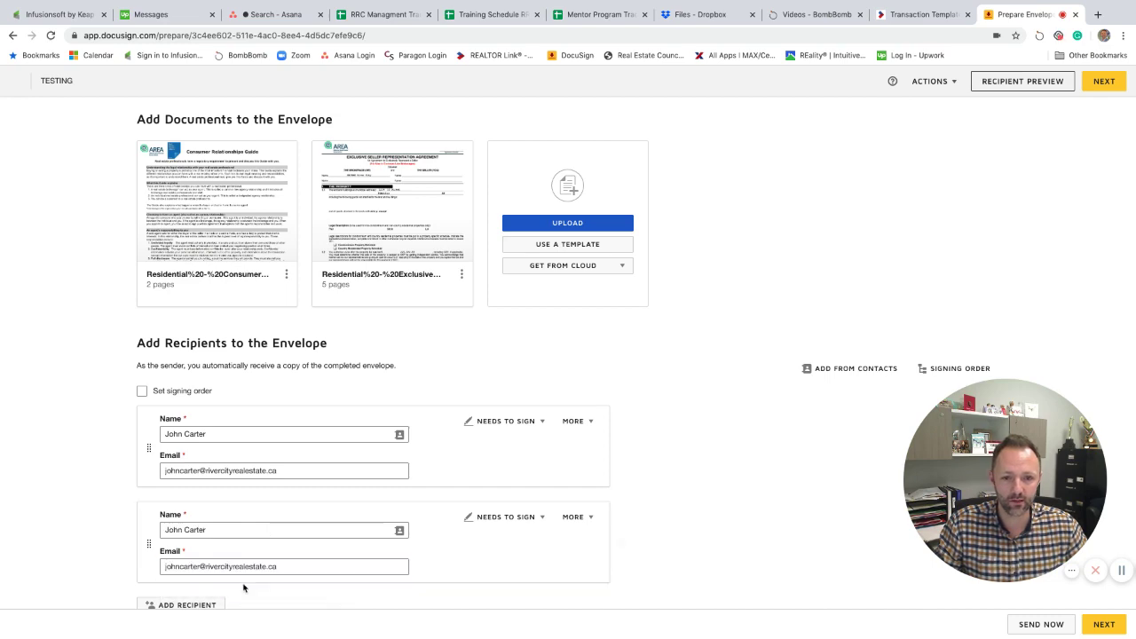
click(1092, 86)
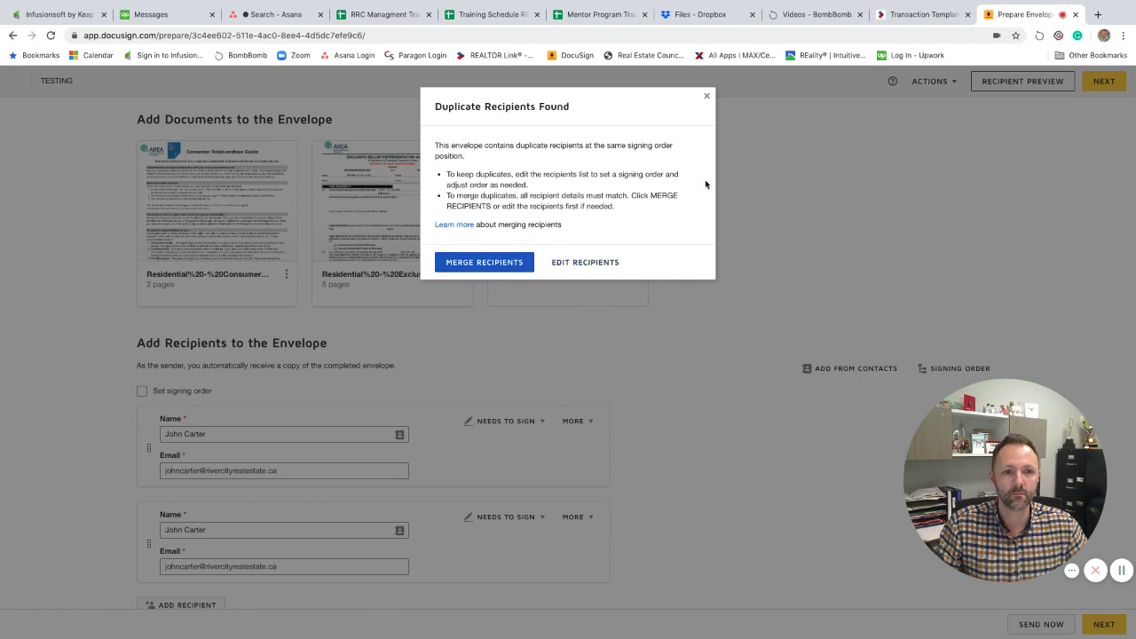
click(705, 97)
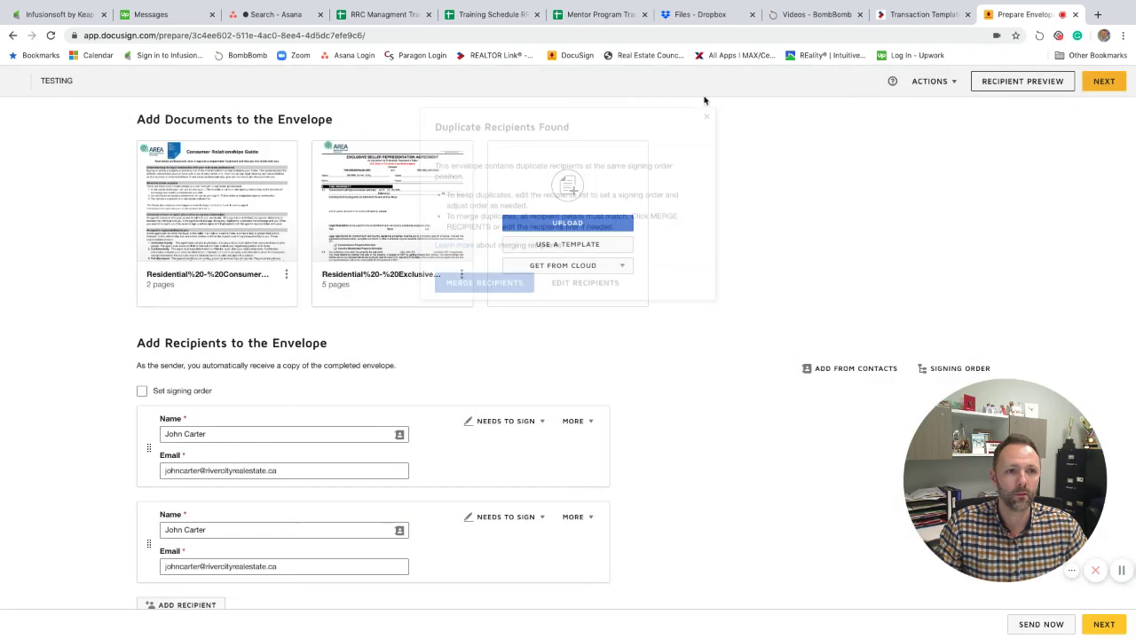
Replace the second recipient's e-mail, rename it to 'Seller 1 Test', and continue to Add Fields.
triple_click(225, 568)
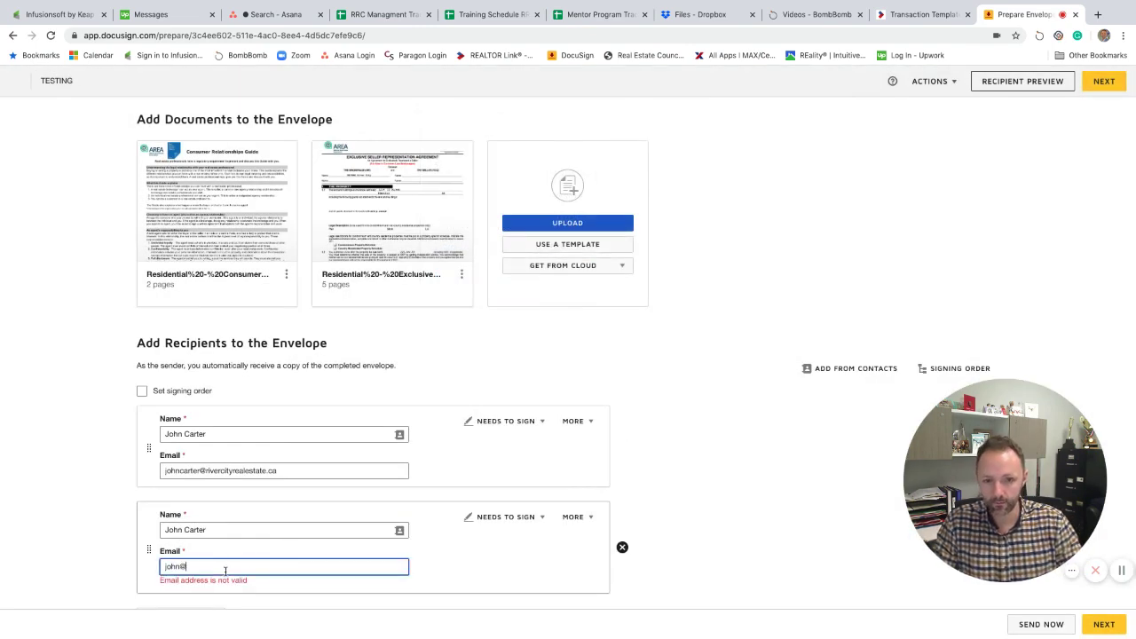
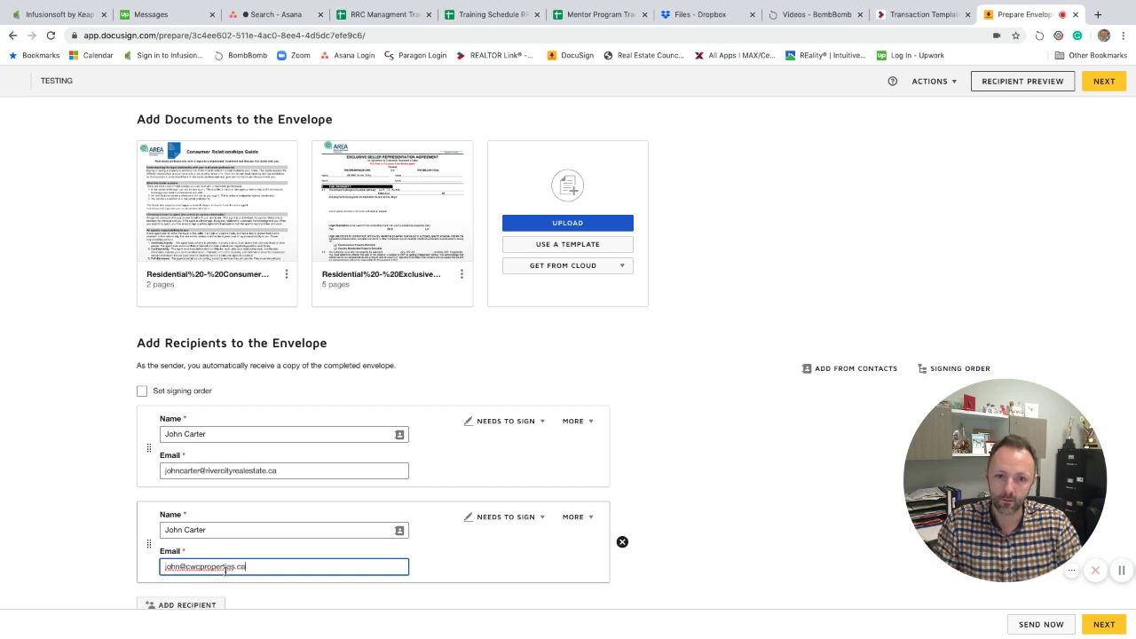
key(Tab)
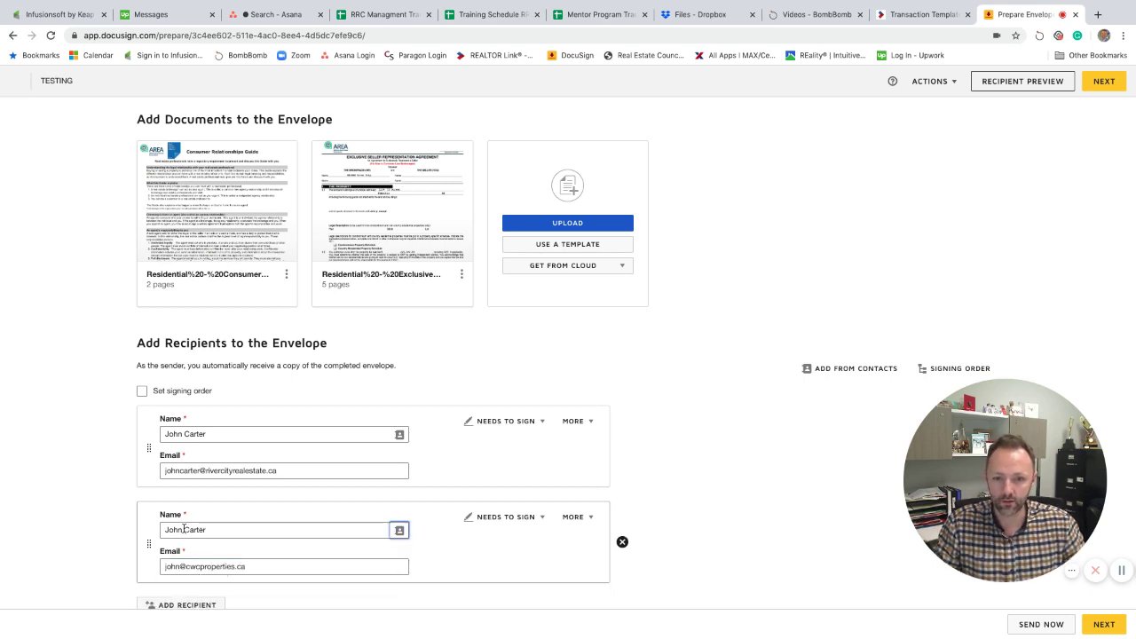
triple_click(183, 527)
text(John)
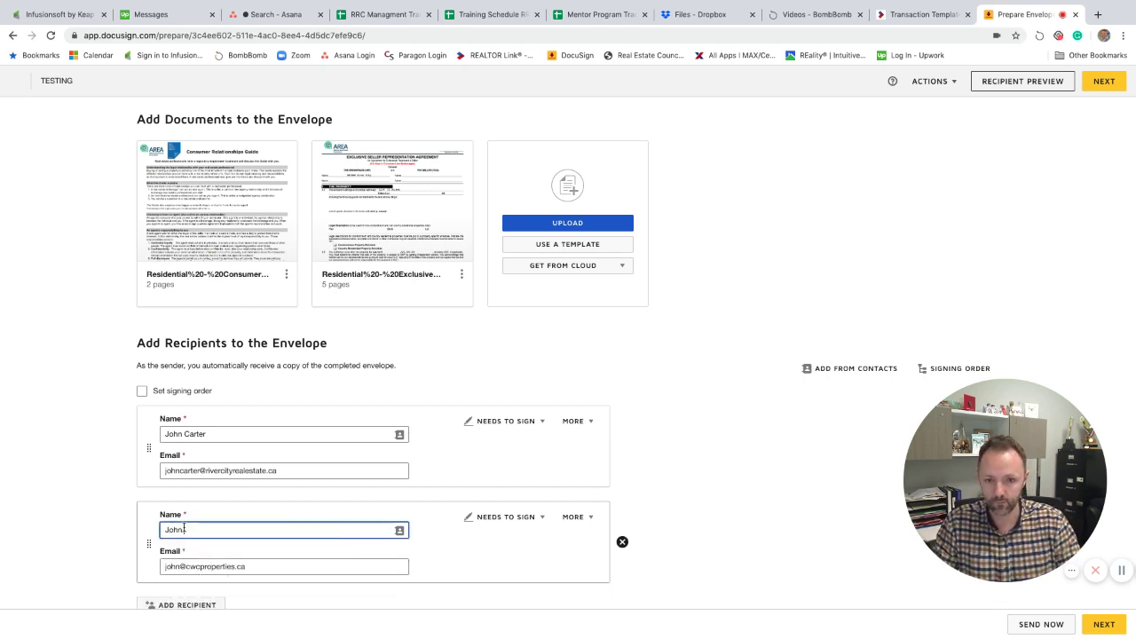
key(BackSpace)
key(BackSpace)
key(BackSpace)
text(Seller 1 Test)
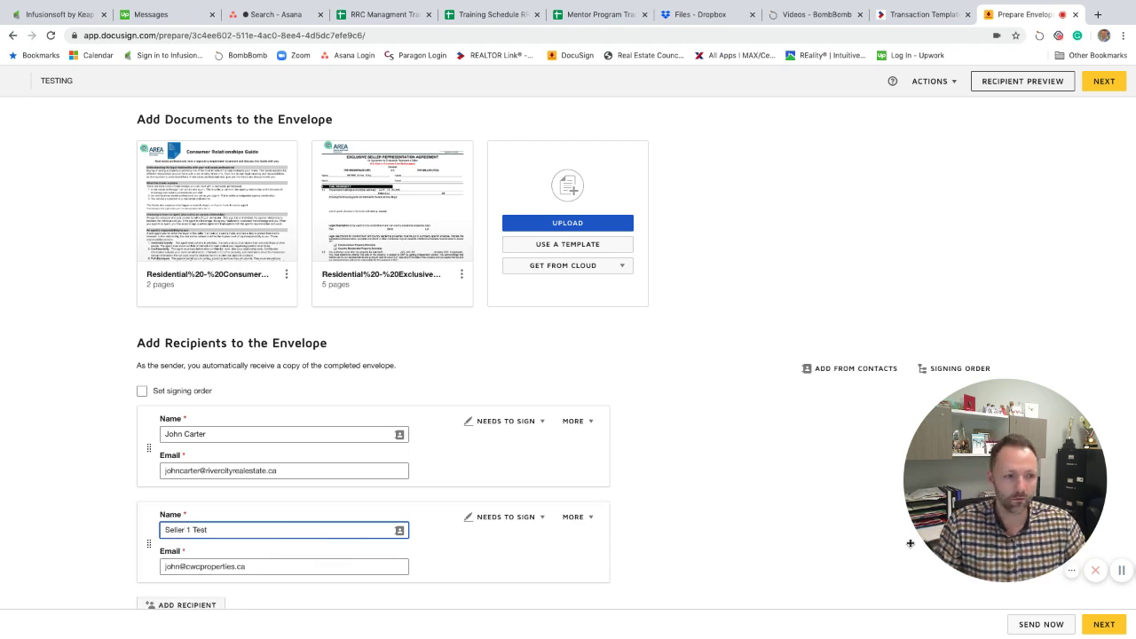
click(1104, 624)
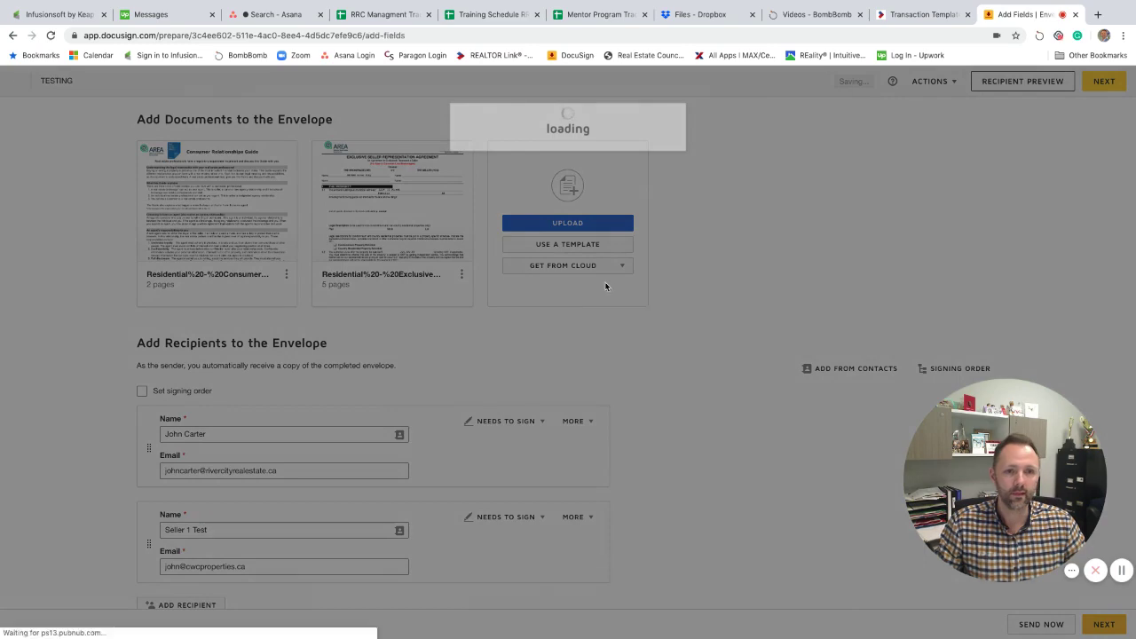
For Seller 1 Test, place date-signed and signature fields on the Signed on and Consumer Signature lines.
scroll(355, 293, down, 3)
scroll(353, 293, down, 5)
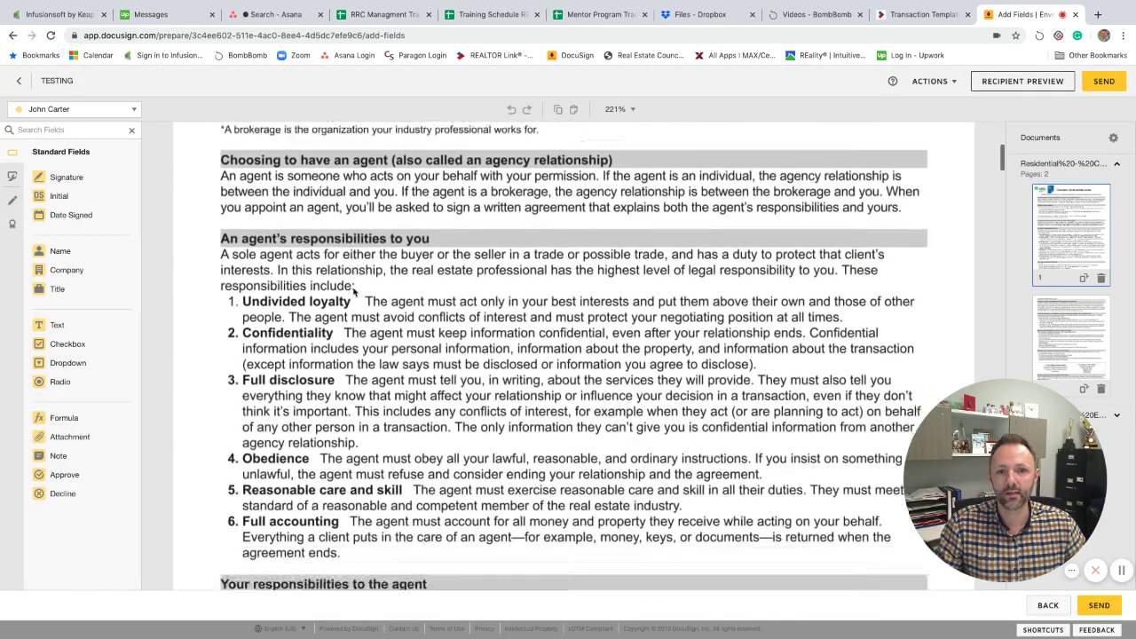
click(107, 111)
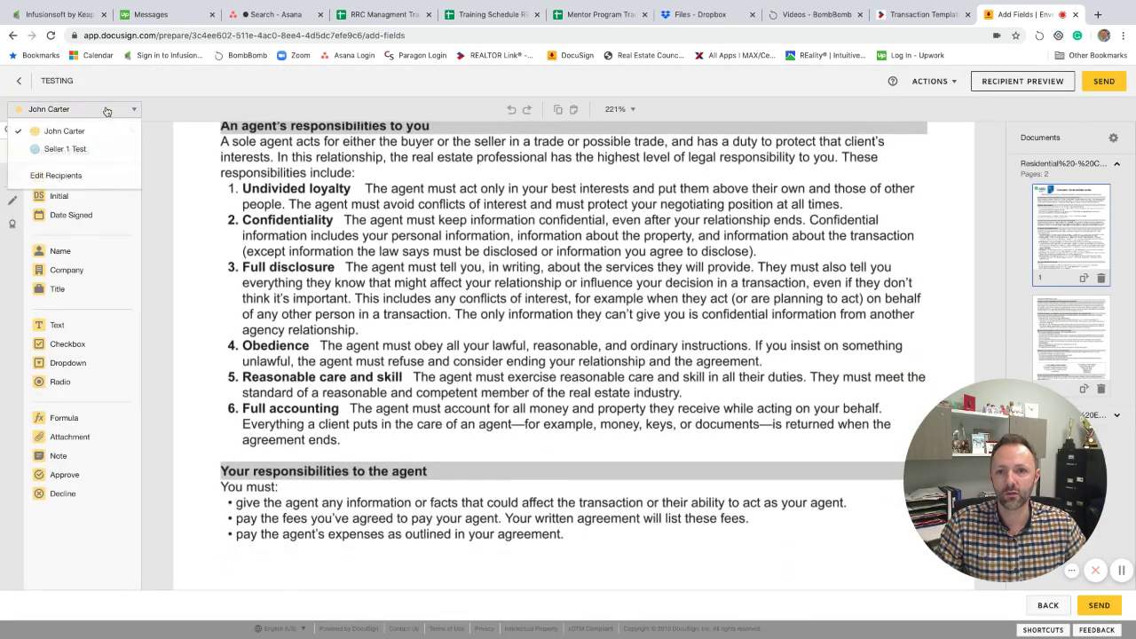
click(65, 149)
scroll(286, 291, down, 6)
scroll(286, 291, down, 15)
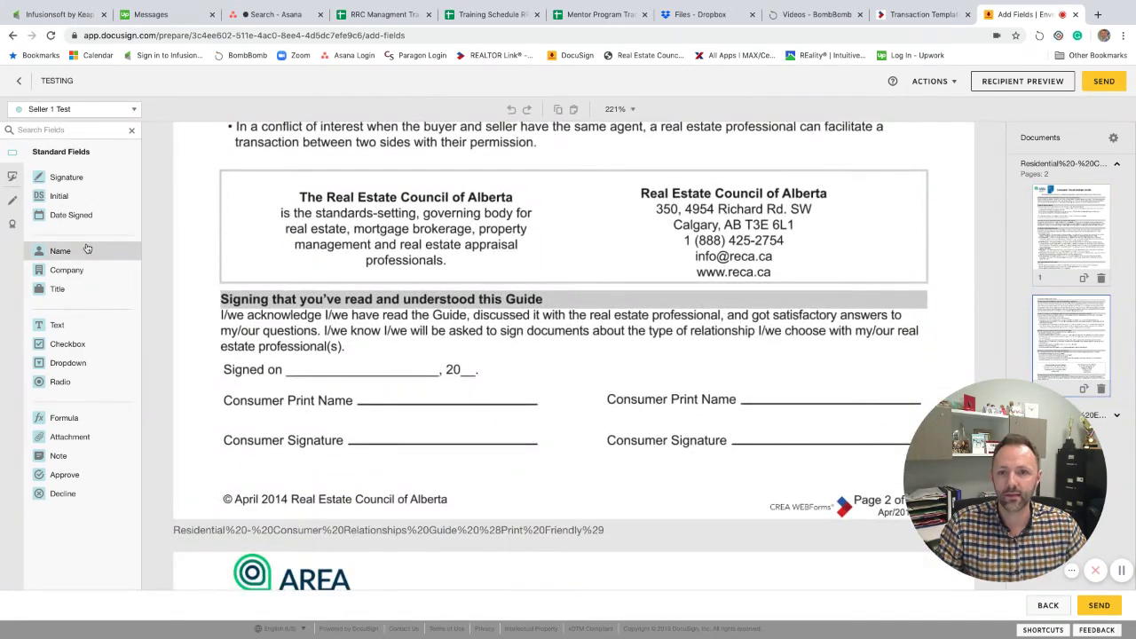
drag(187, 259, 371, 365)
mouse_move(94, 177)
mouse_down()
mouse_move(411, 408)
mouse_move(386, 415)
mouse_up()
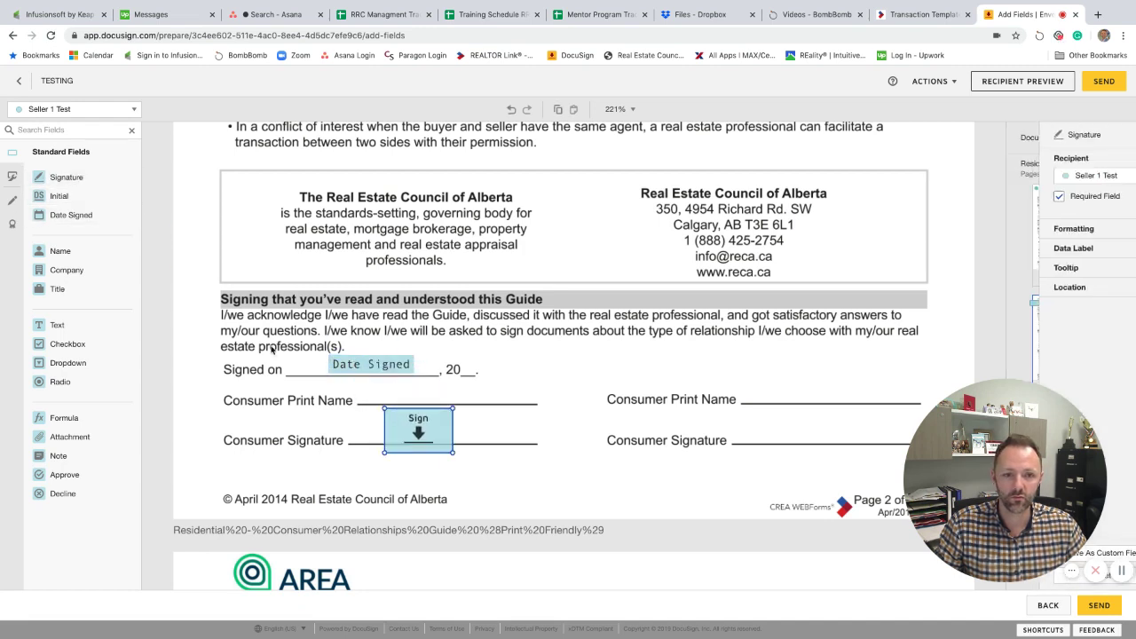
drag(65, 253, 401, 386)
Place a Seller 1 Test initials field at Seller's Initials.
scroll(535, 377, down, 2)
scroll(534, 377, down, 4)
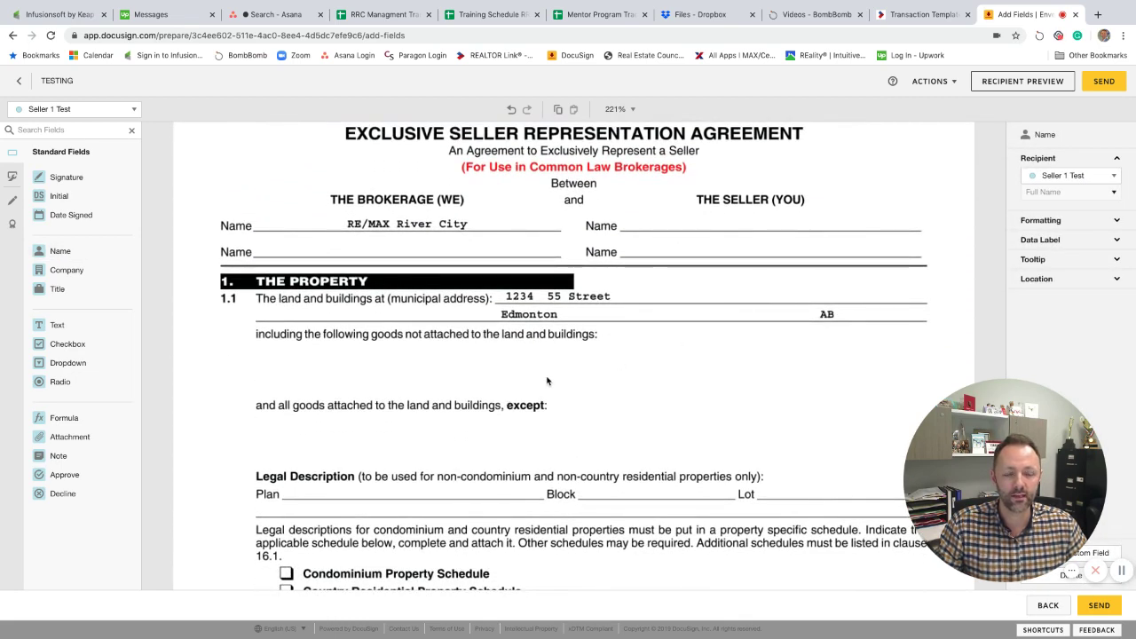
scroll(546, 377, down, 2)
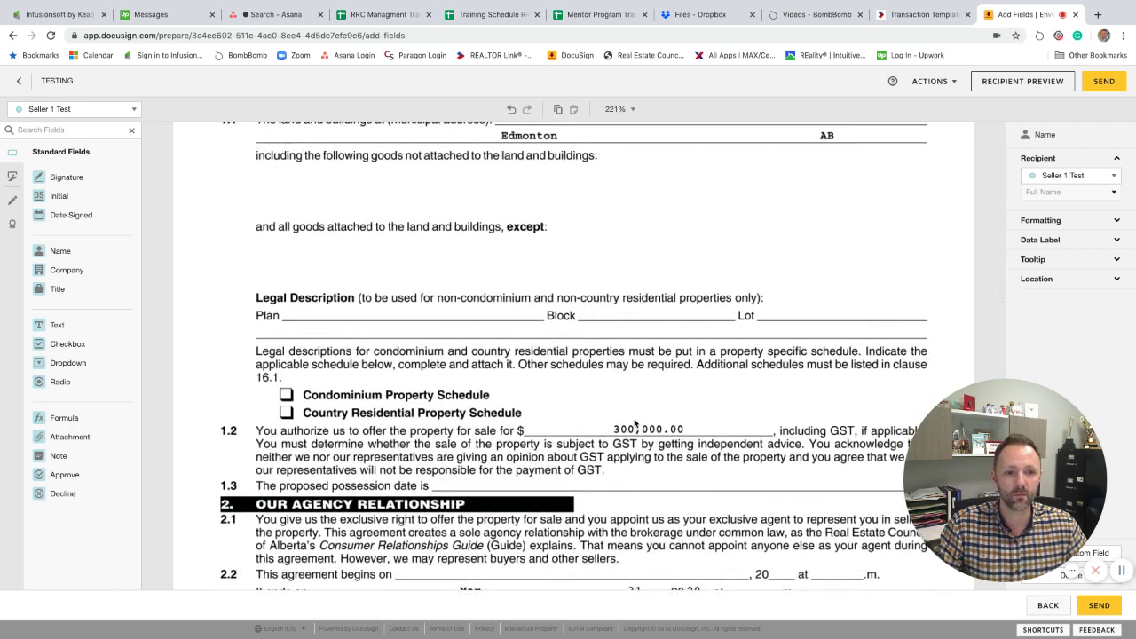
scroll(661, 428, down, 2)
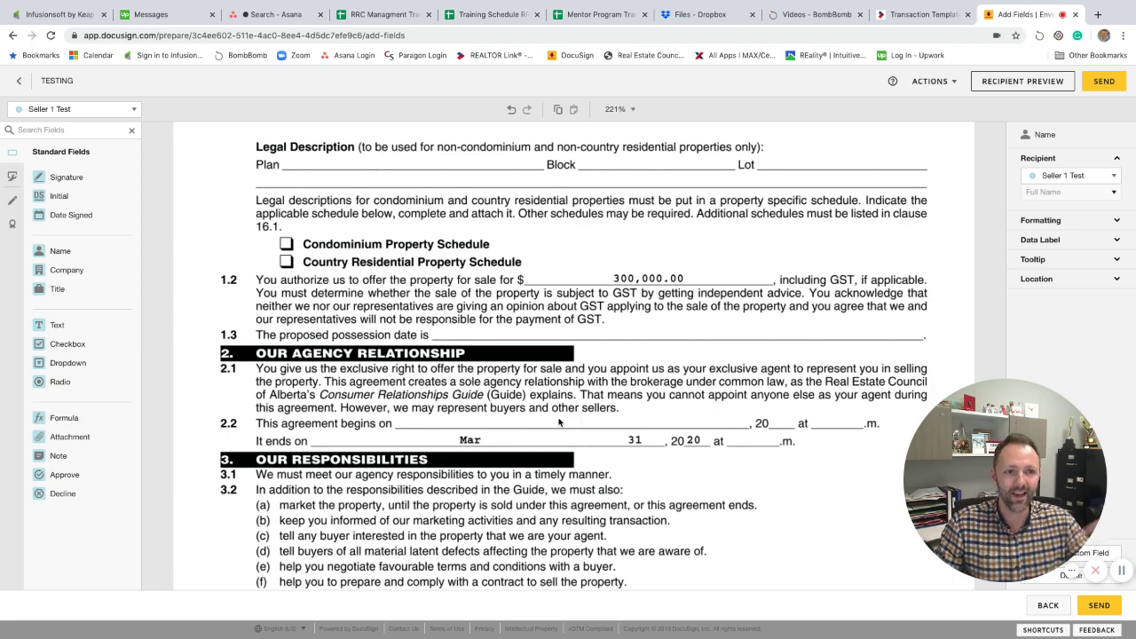
scroll(559, 423, down, 5)
scroll(559, 422, up, 3)
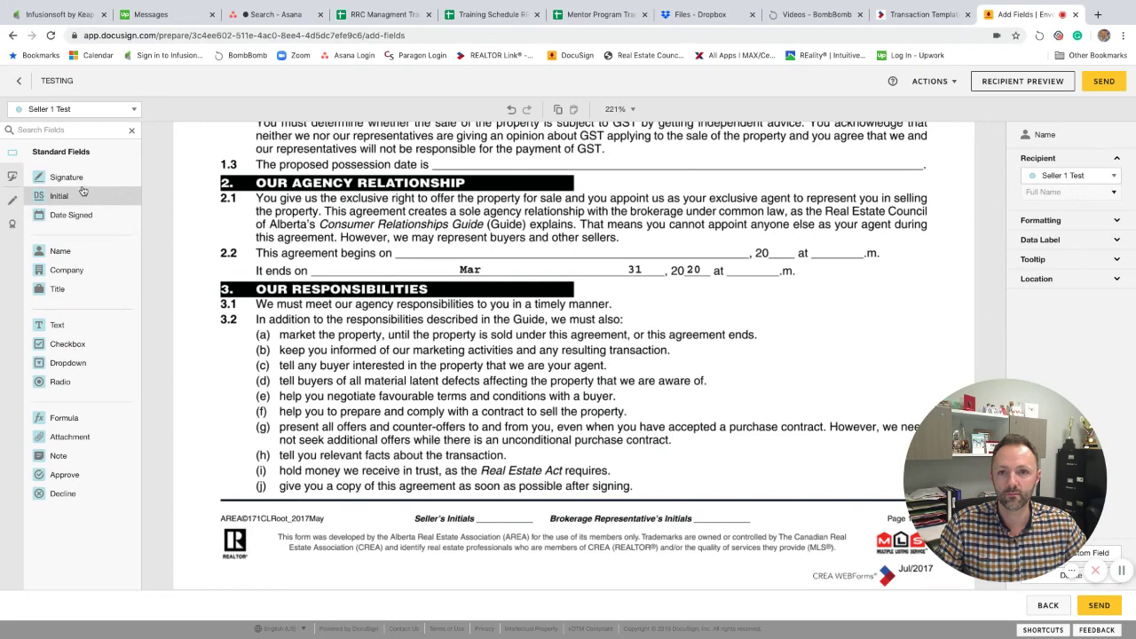
drag(82, 191, 498, 507)
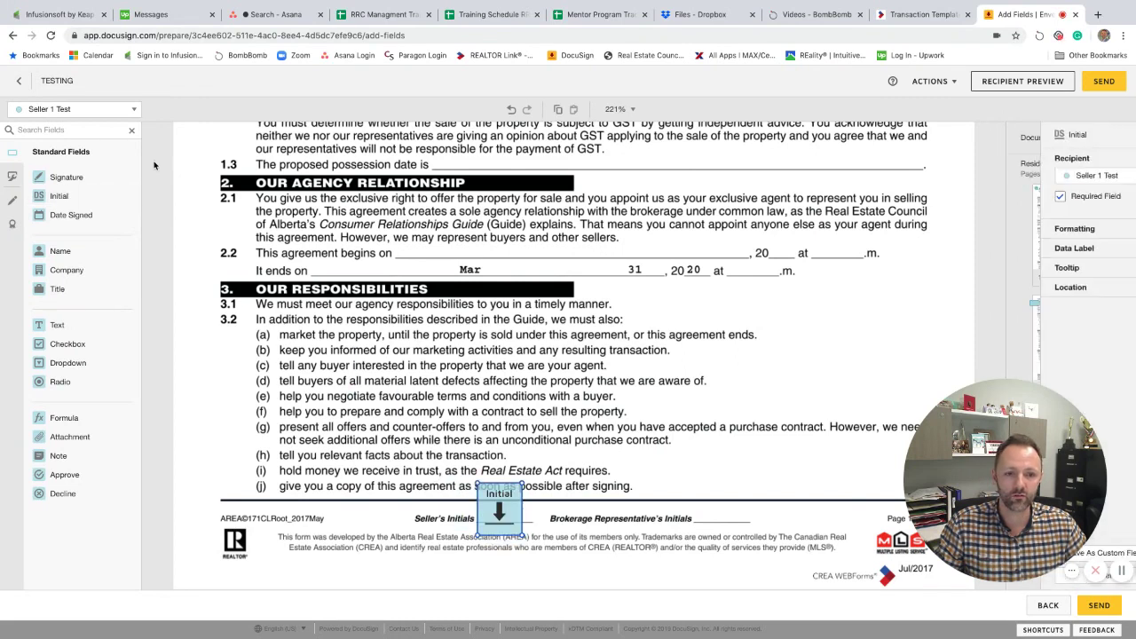
Switch to the first recipient, add initials at Brokerage Representative's Initials, and scroll to page 5 signatures.
click(80, 109)
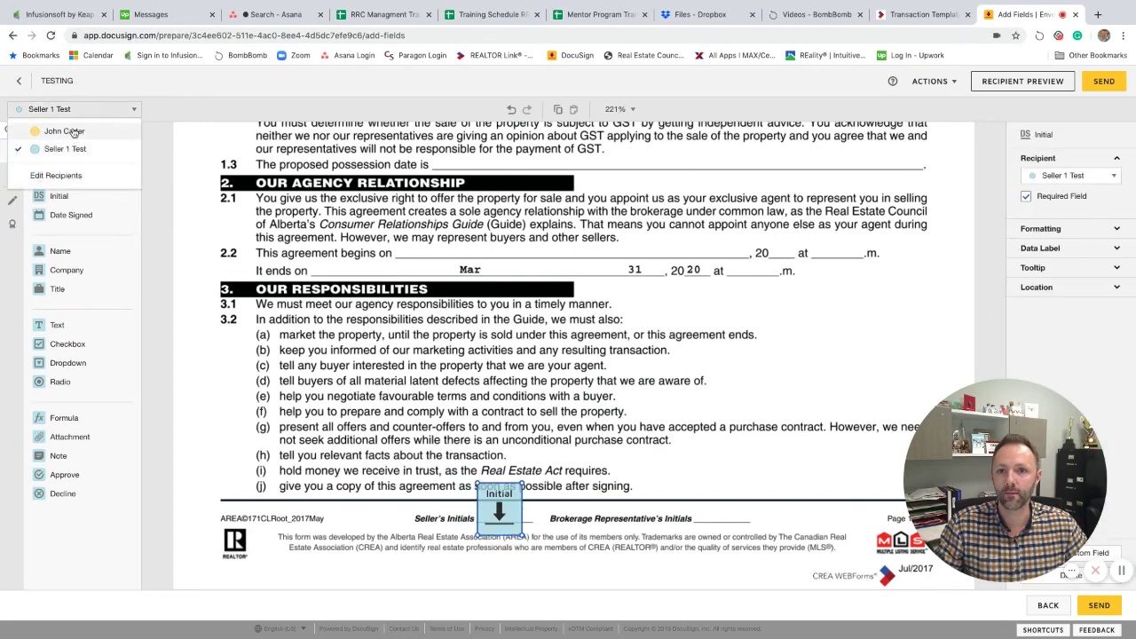
click(73, 131)
drag(55, 195, 698, 482)
scroll(552, 381, down, 10)
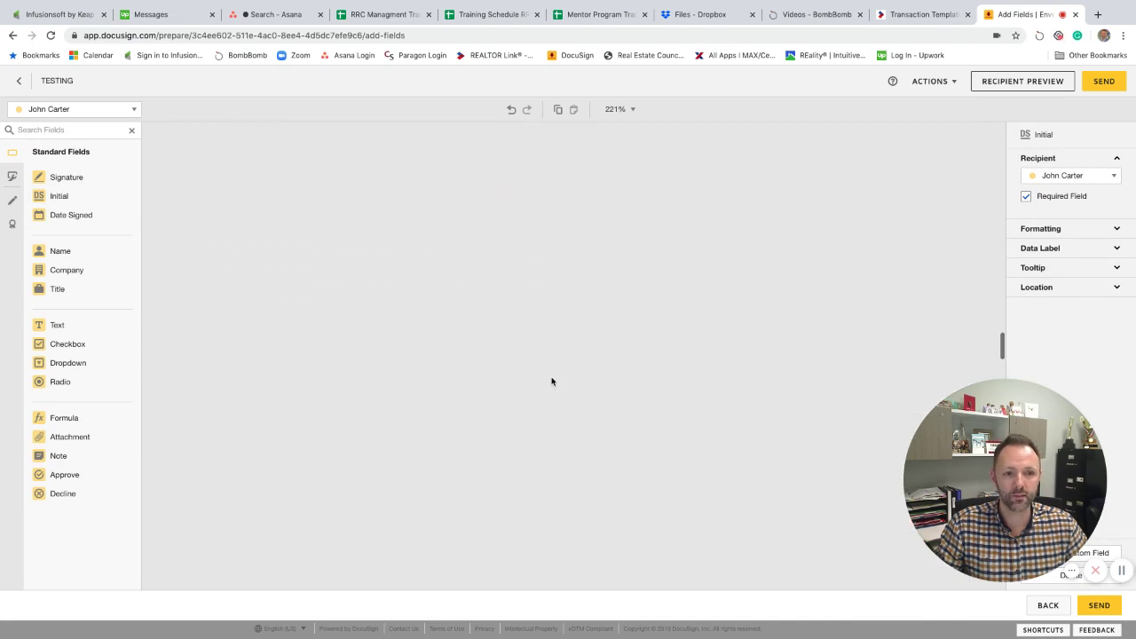
scroll(552, 381, down, 2)
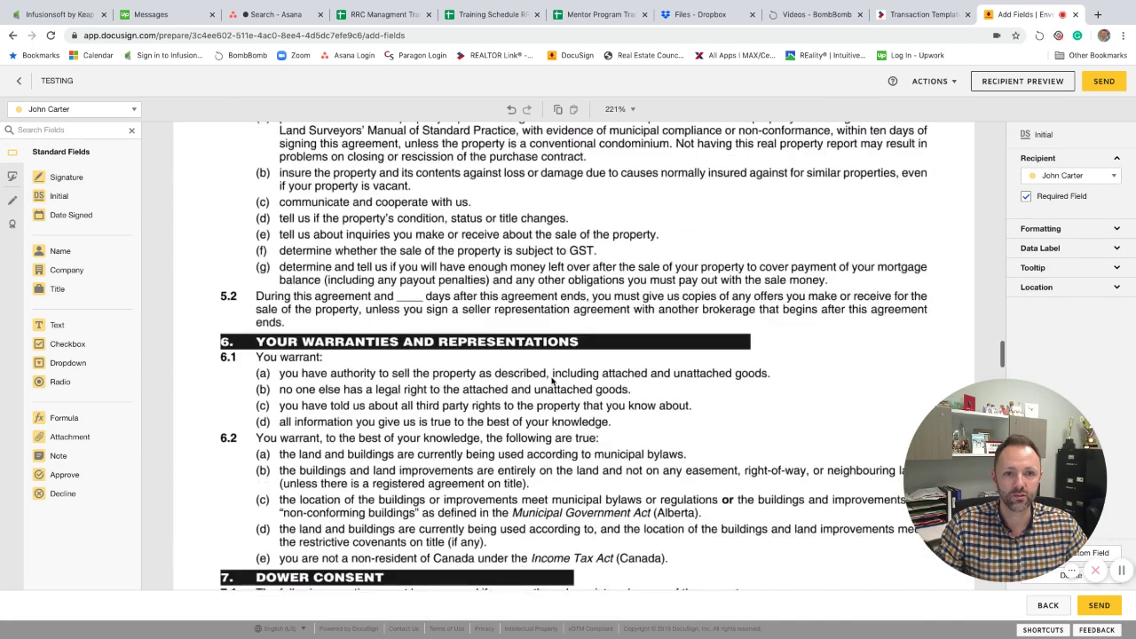
scroll(551, 382, down, 10)
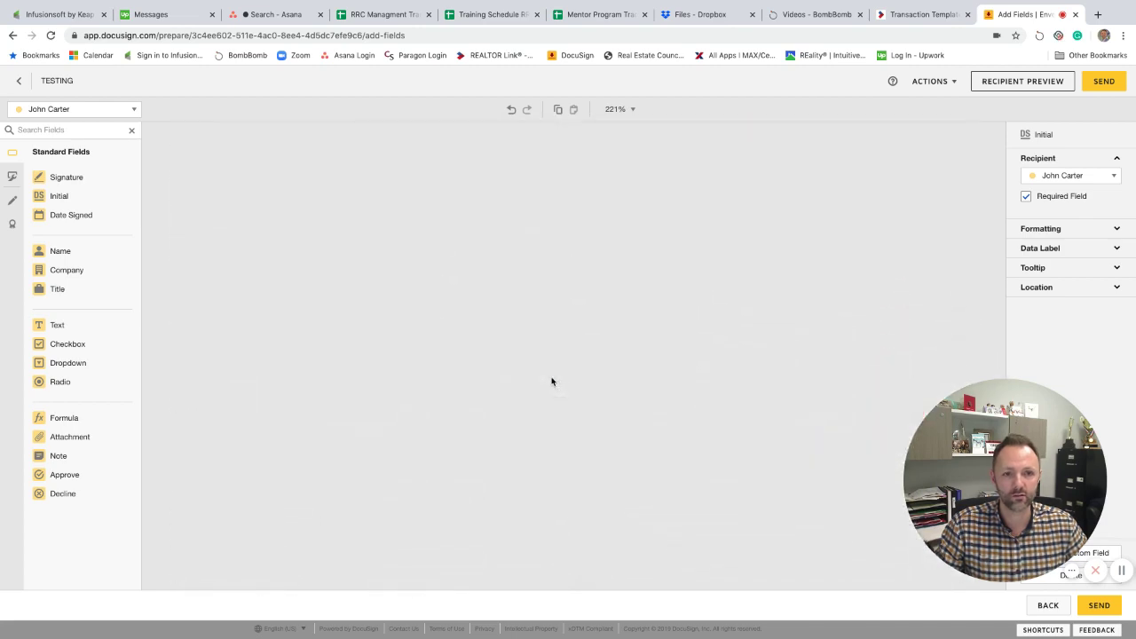
scroll(551, 382, down, 5)
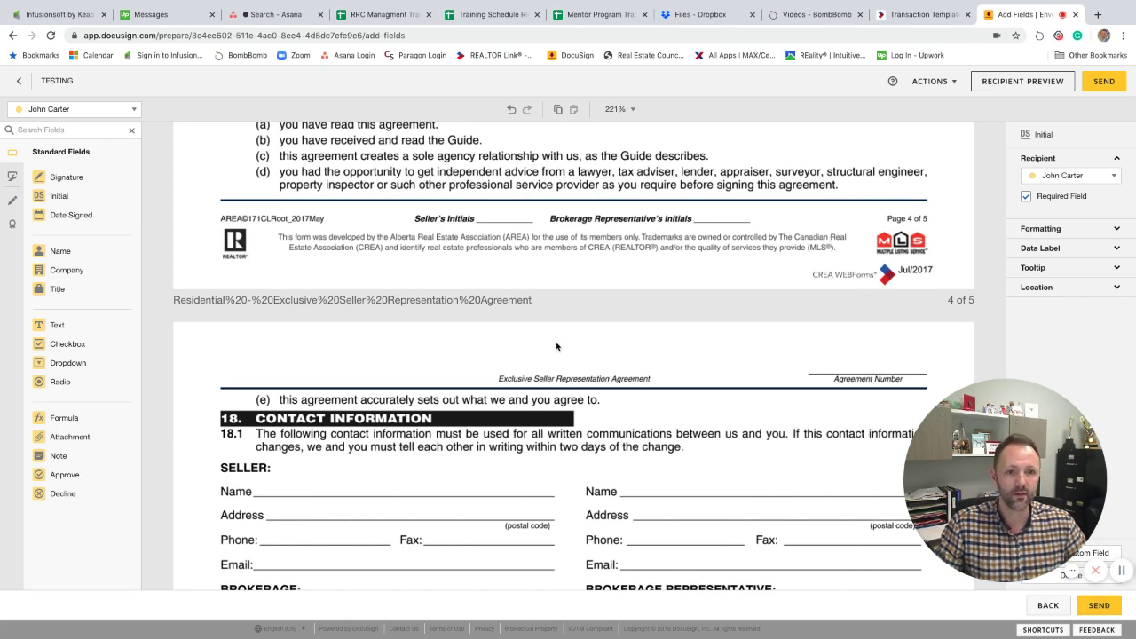
scroll(598, 357, down, 8)
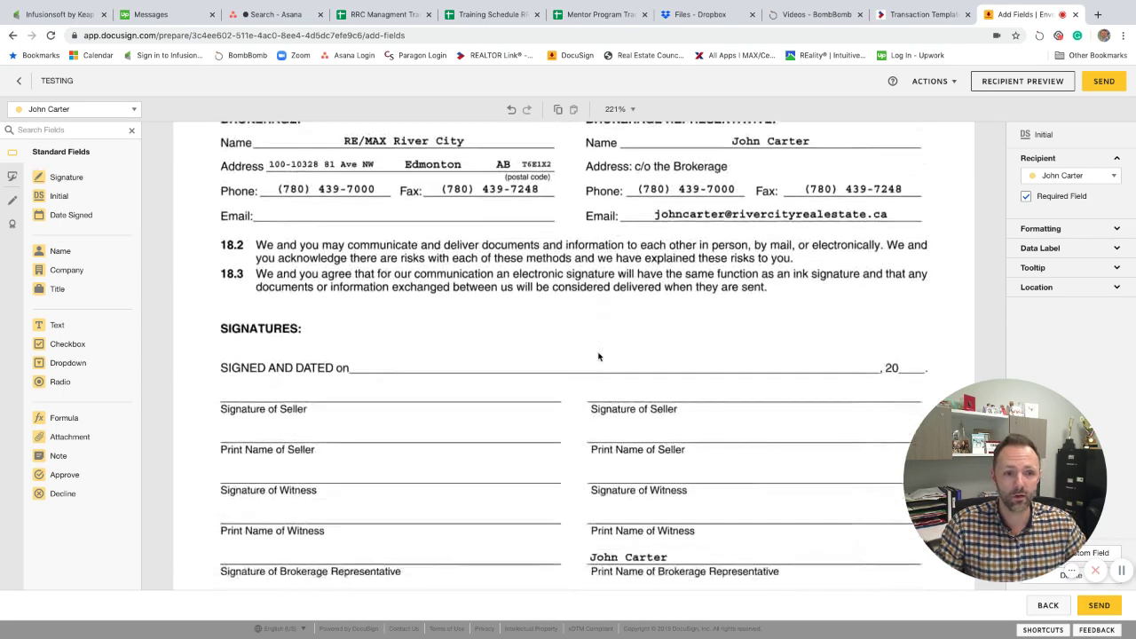
scroll(598, 357, down, 3)
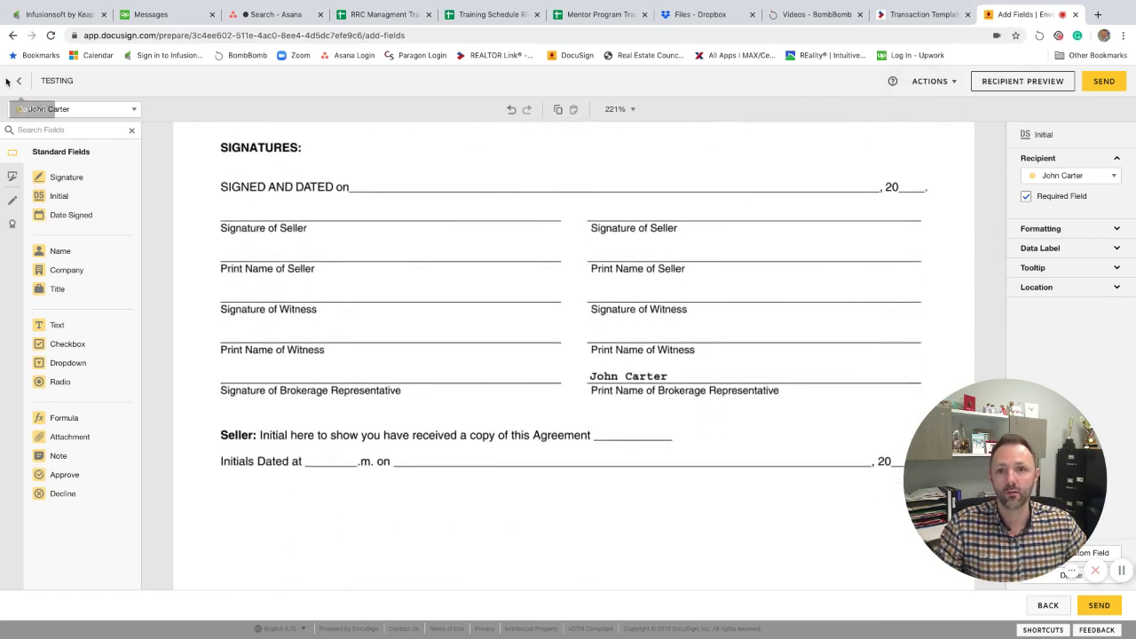
Go back, cancel the Discard prompt, and Save and Close the TESTING envelope draft.
click(1047, 605)
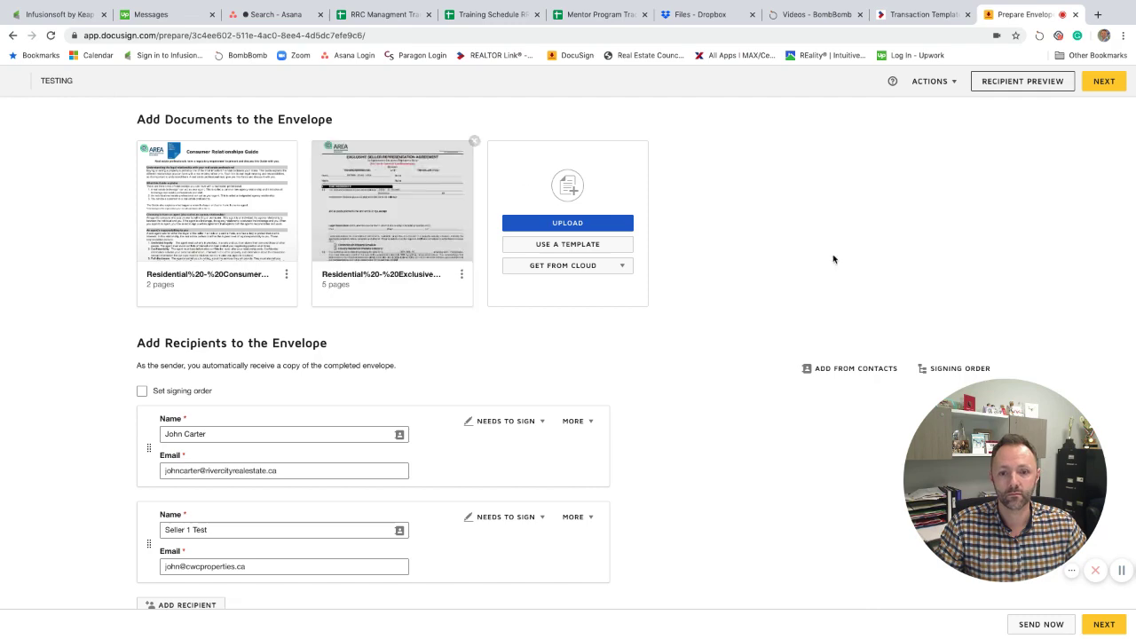
click(933, 83)
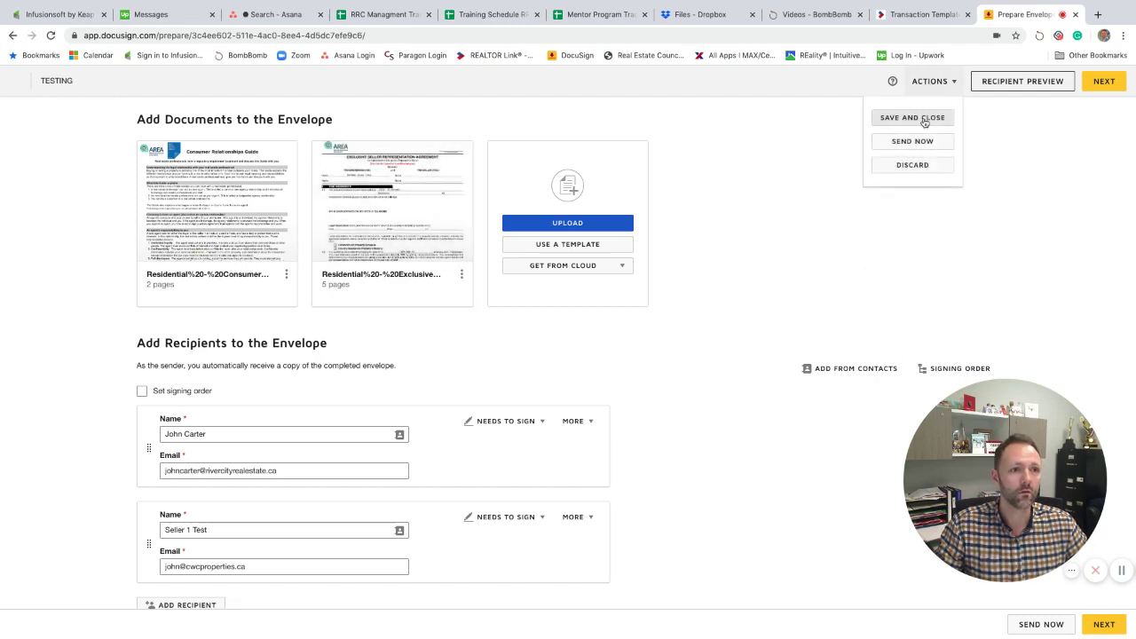
click(917, 166)
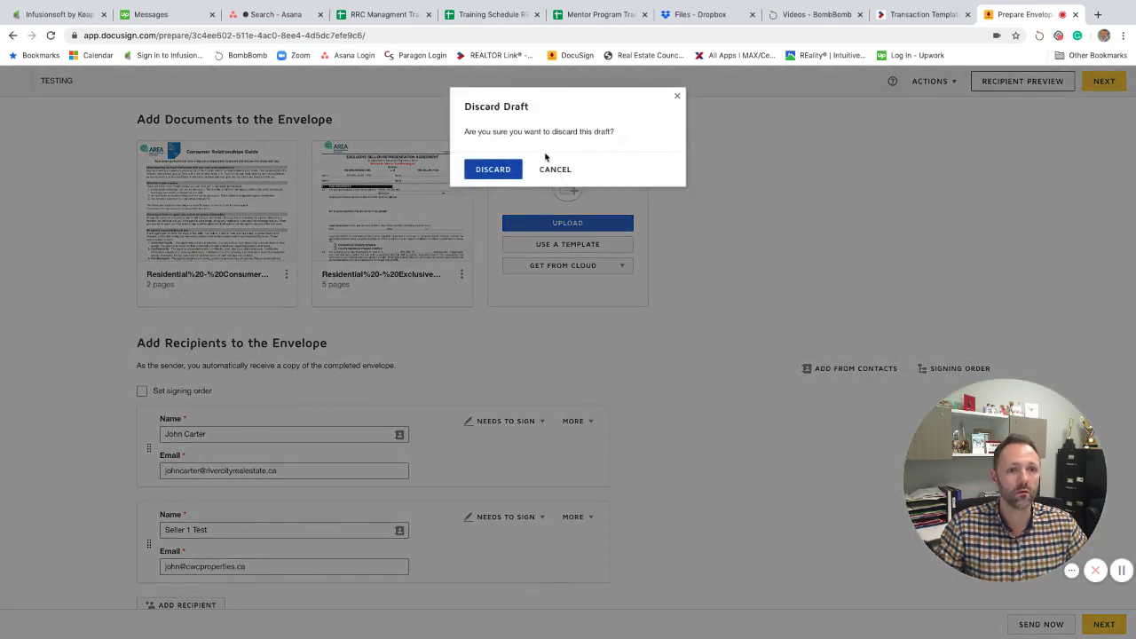
click(557, 168)
click(931, 82)
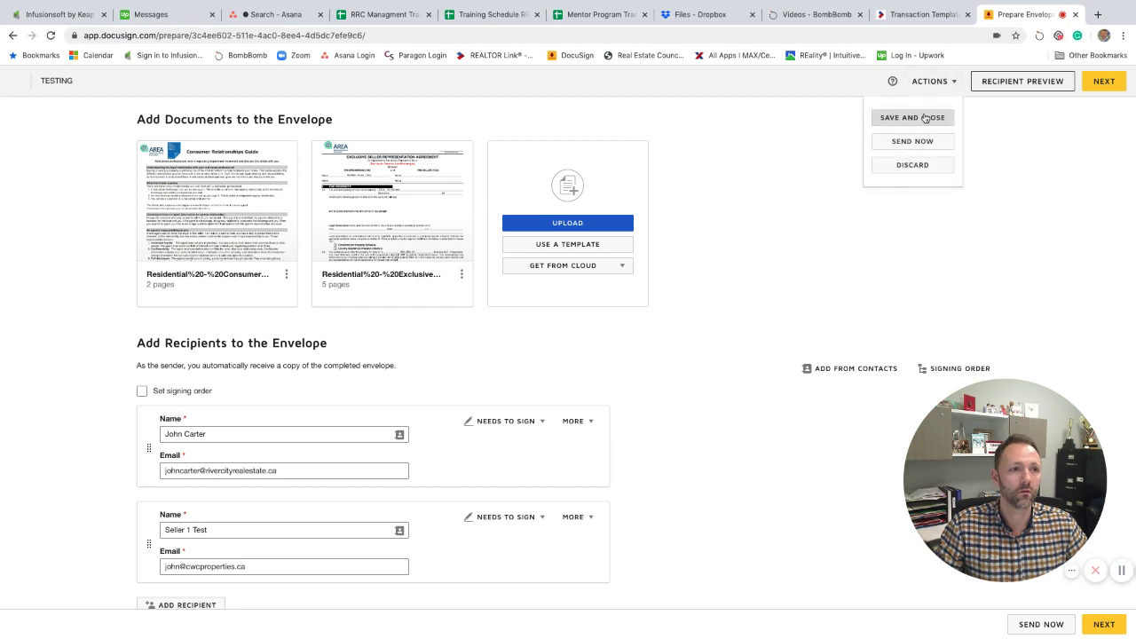
click(925, 118)
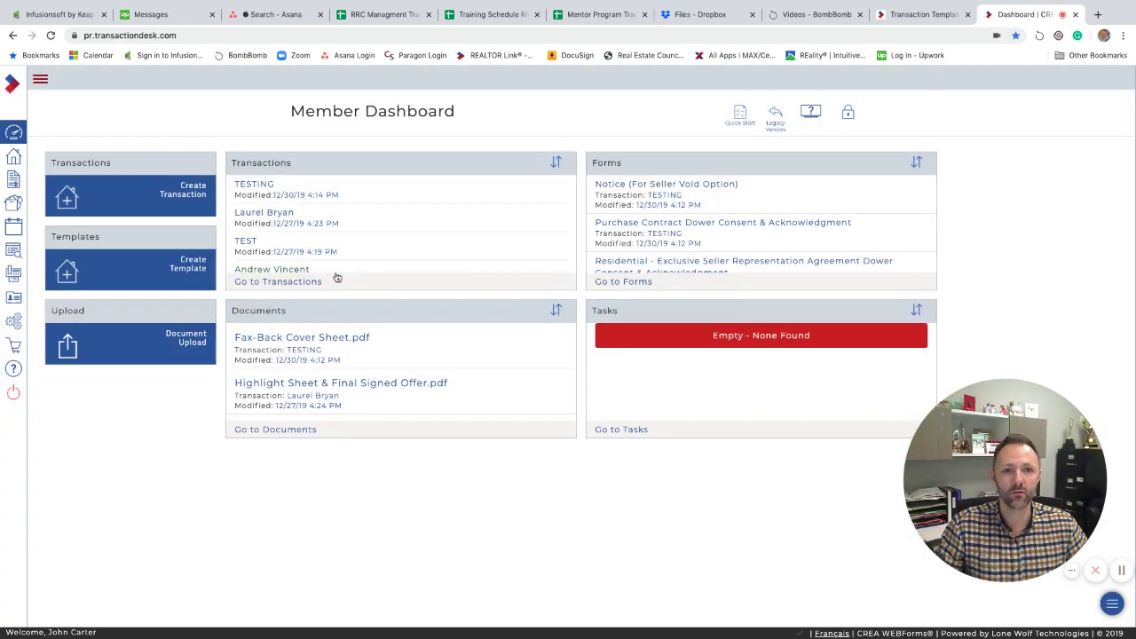
Open transaction TESTING's forms and the Residential - Exclusive Seller Representation Agreement.
click(253, 185)
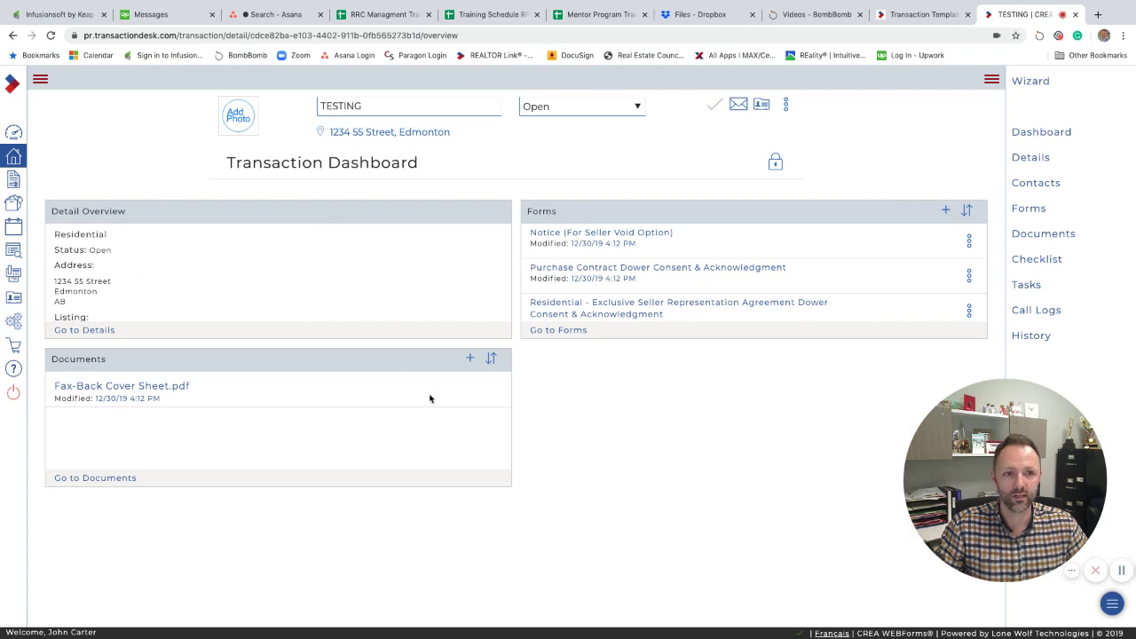
scroll(635, 281, down, 5)
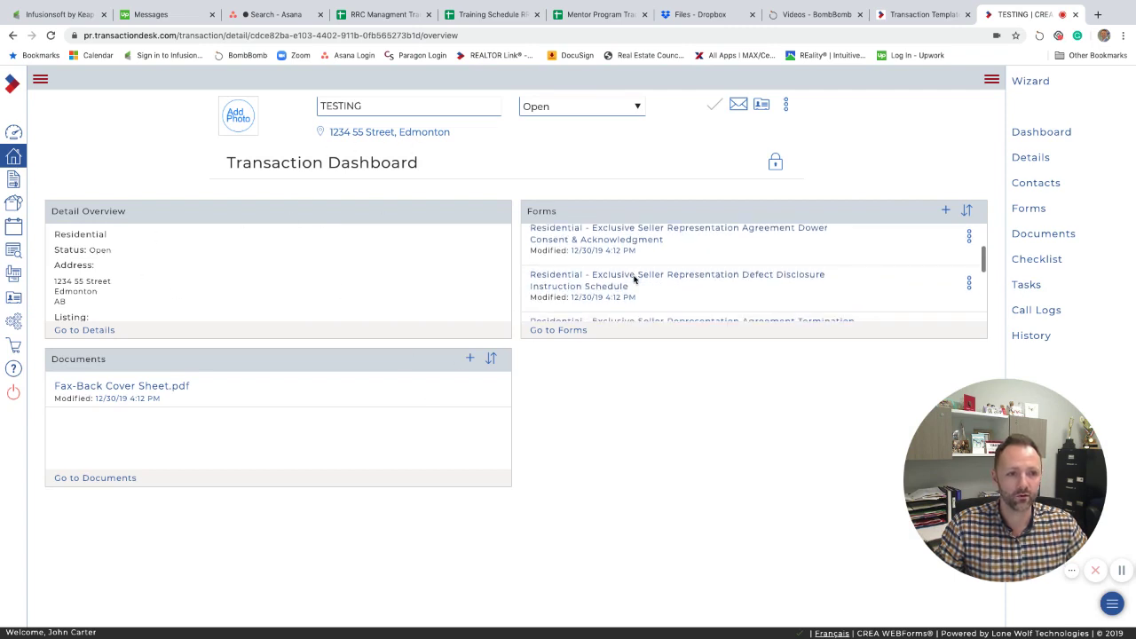
scroll(635, 280, up, 5)
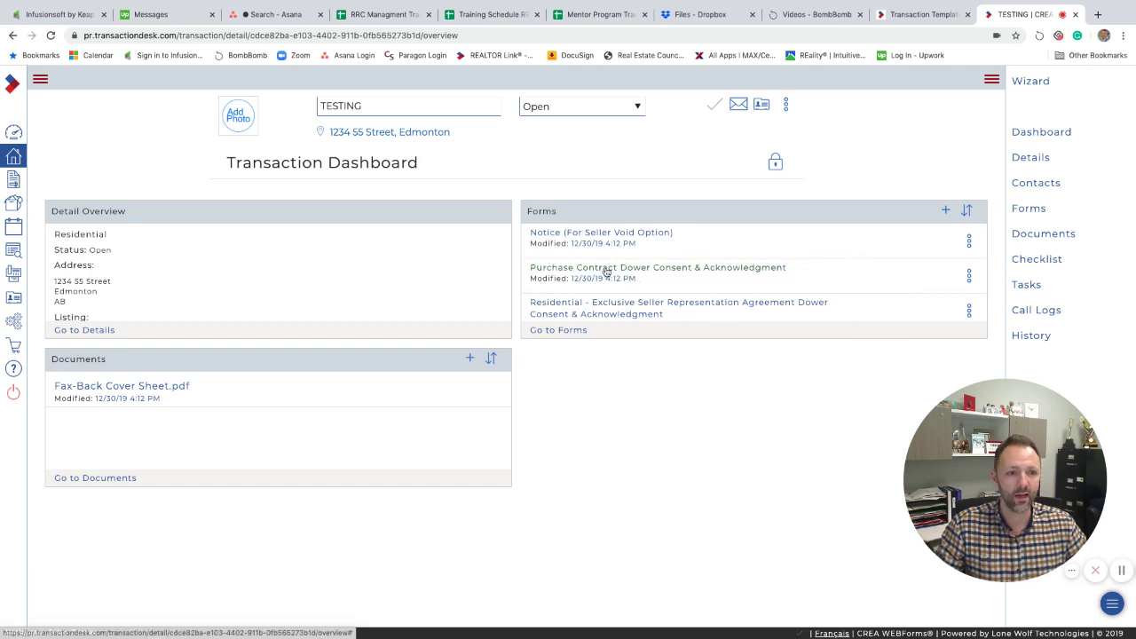
scroll(630, 271, down, 2)
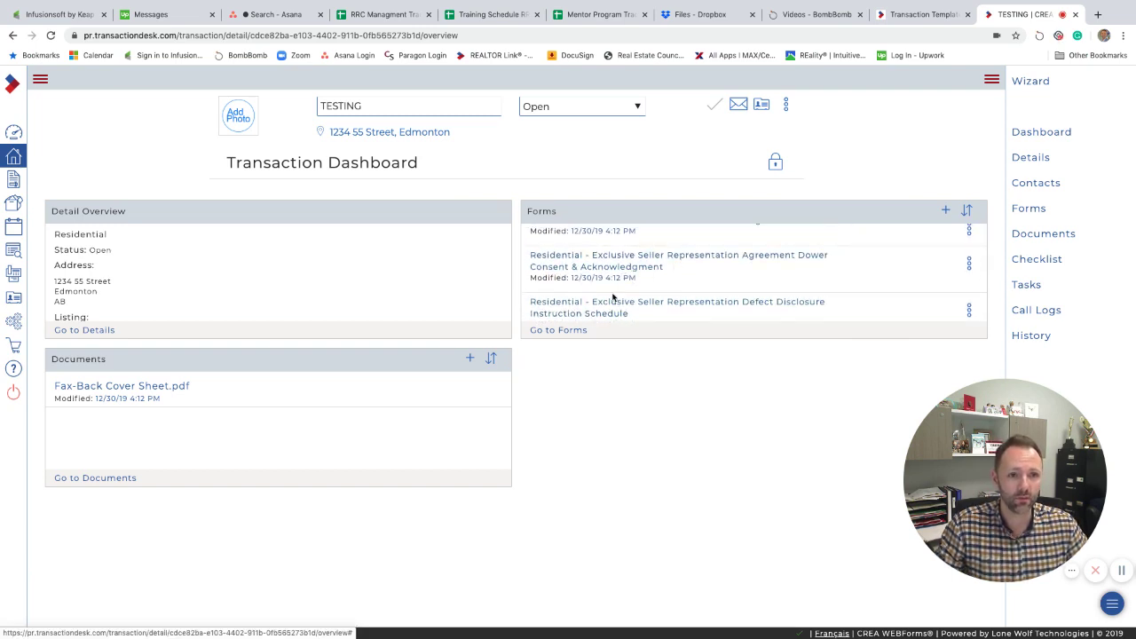
click(568, 330)
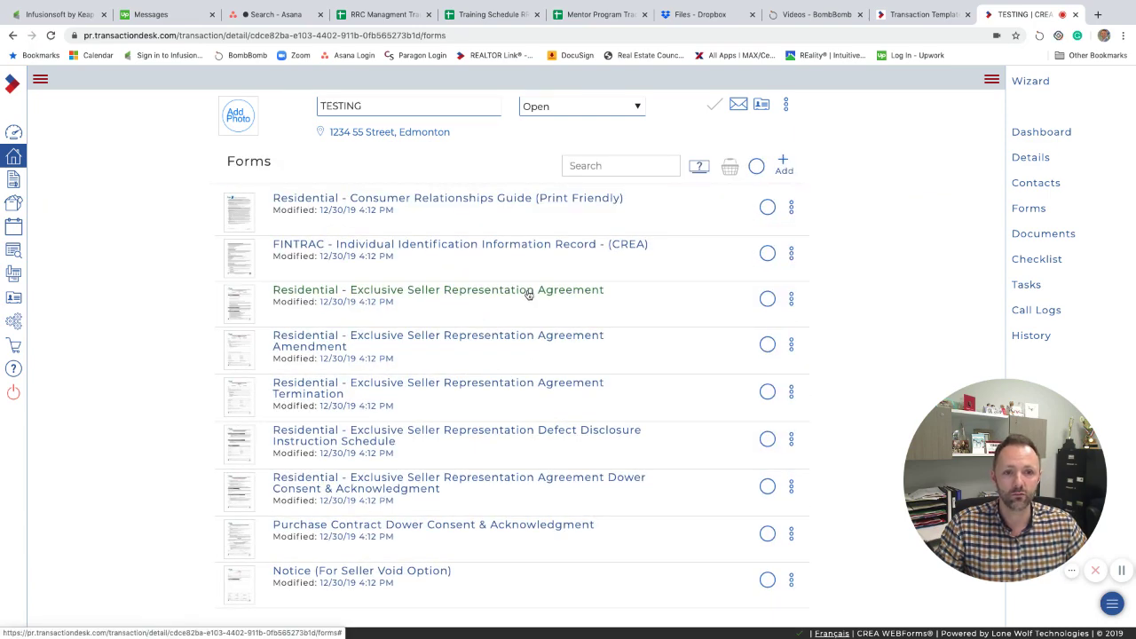
click(529, 295)
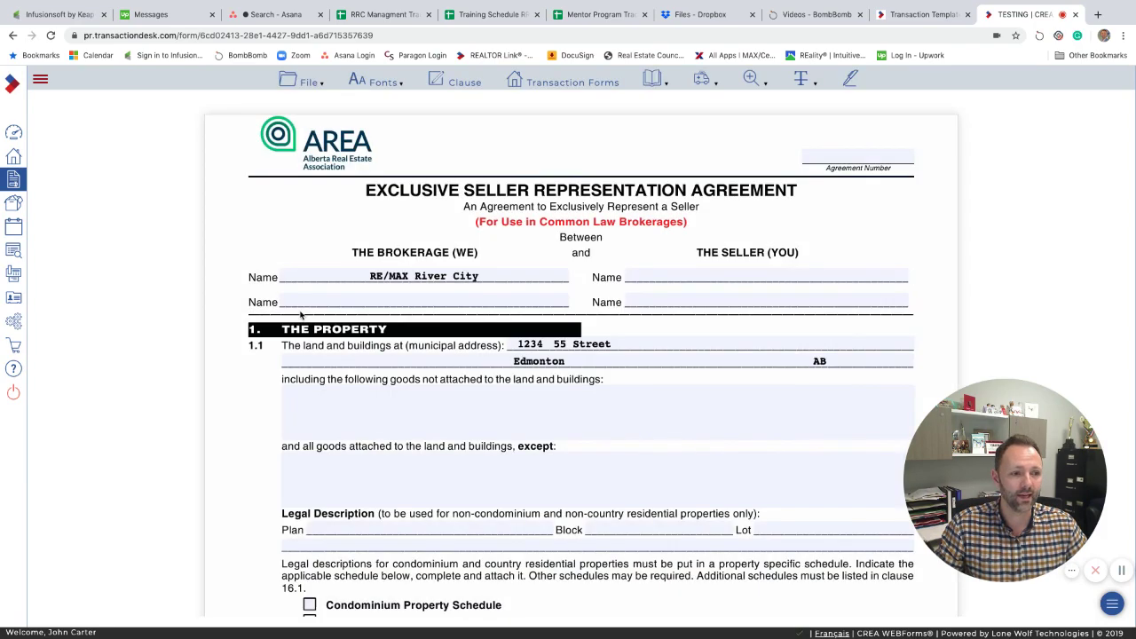
Enter 'Mr Seller 1' as the agreement's seller Name, then return to the forms list.
click(680, 277)
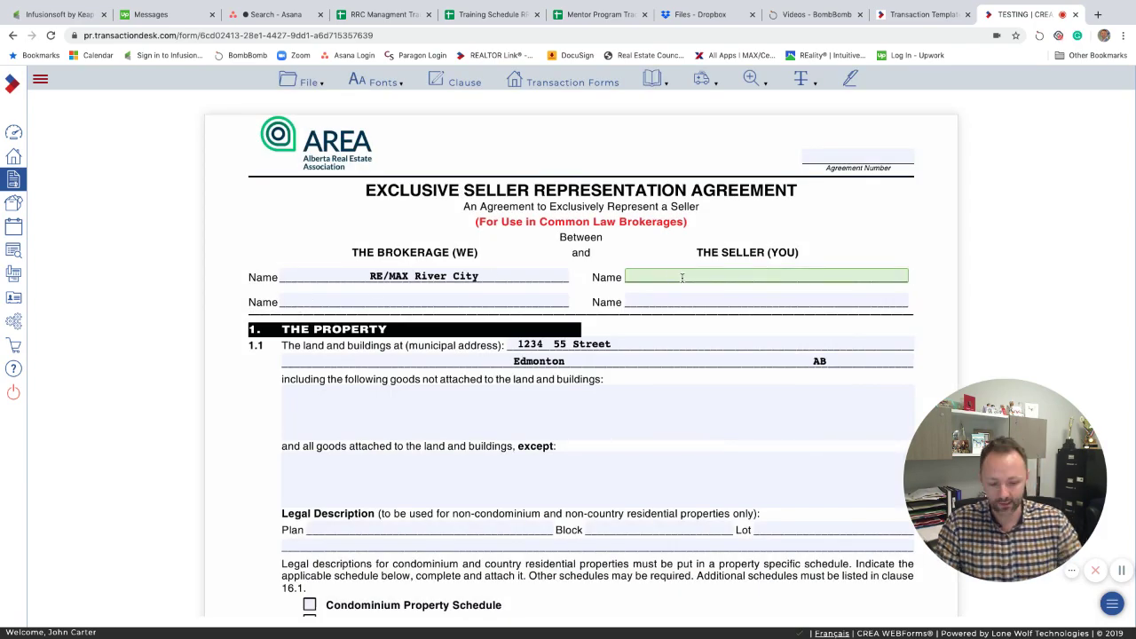
text(Mr Seller 1)
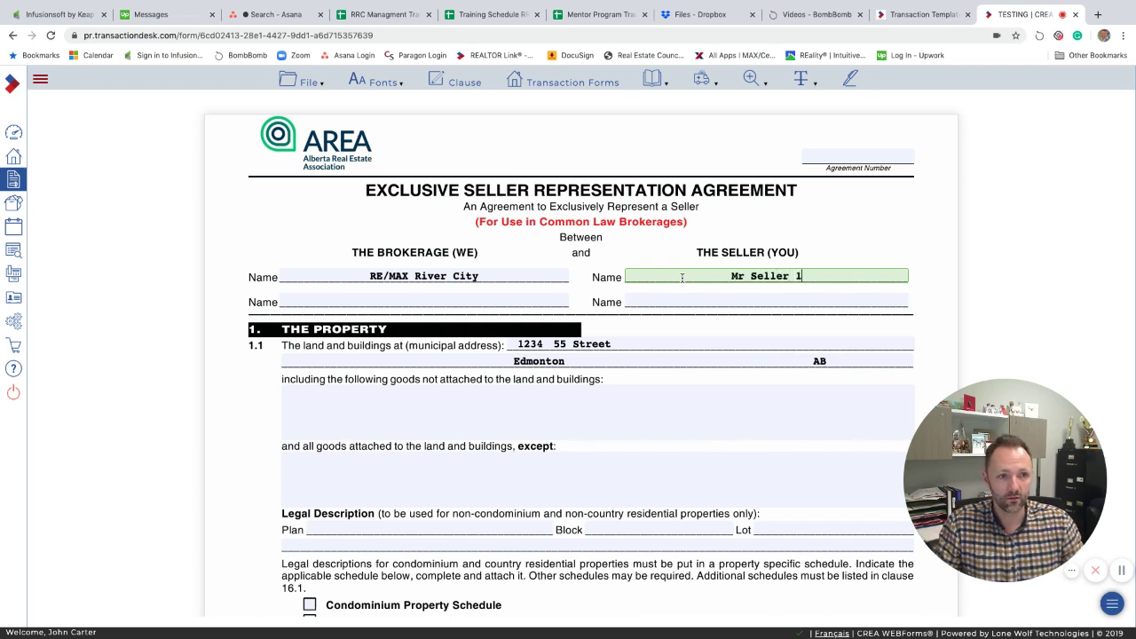
key(Return)
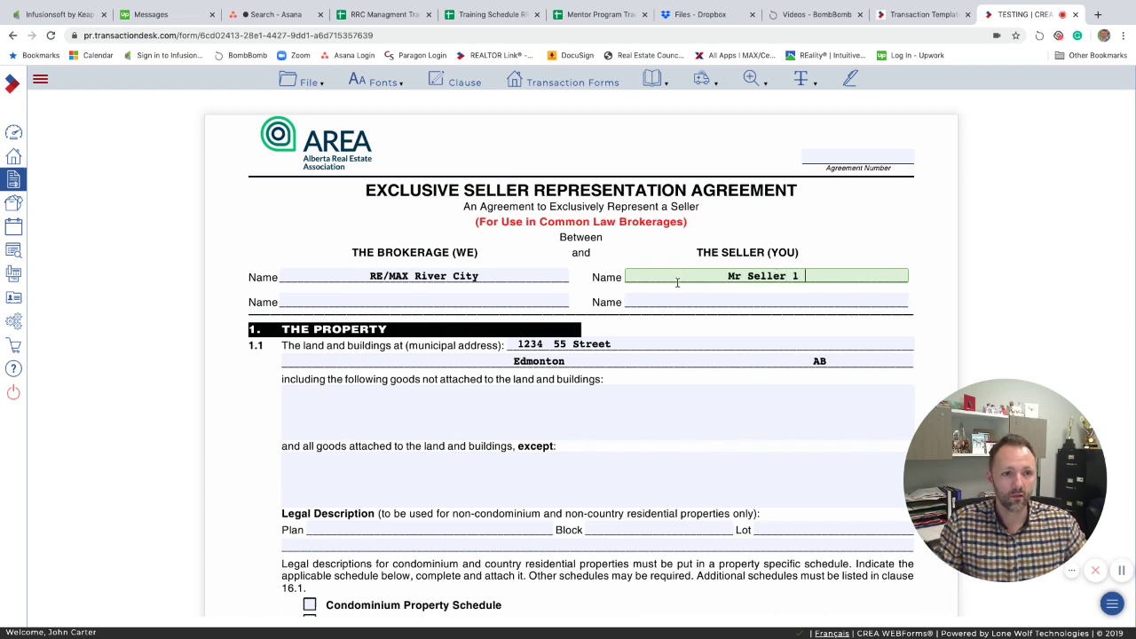
click(487, 424)
scroll(456, 435, down, 3)
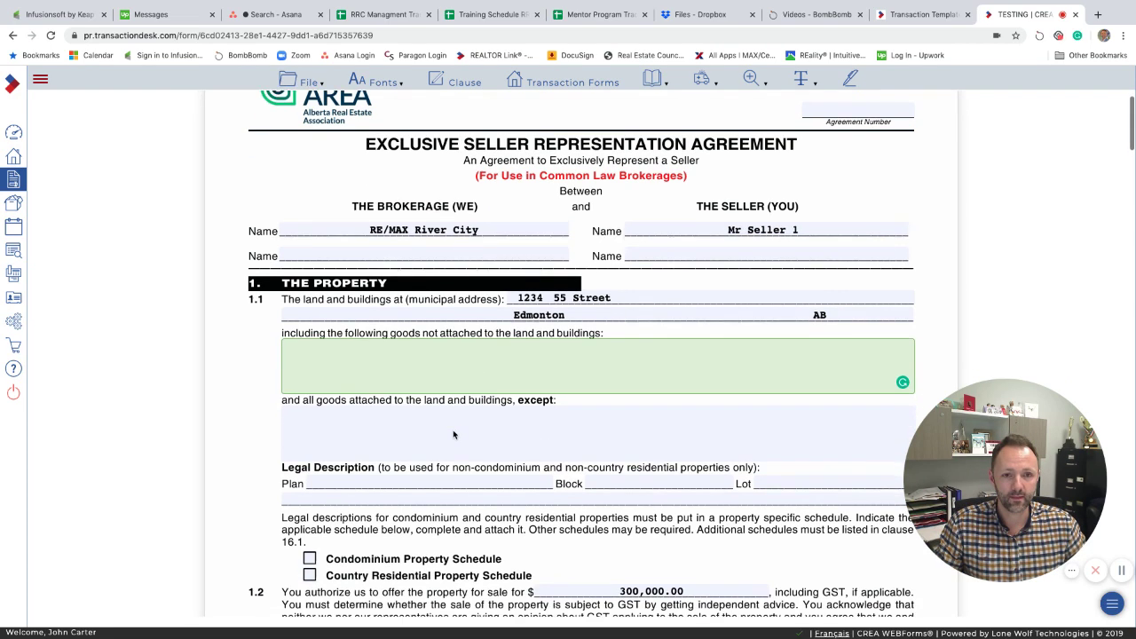
scroll(442, 391, up, 3)
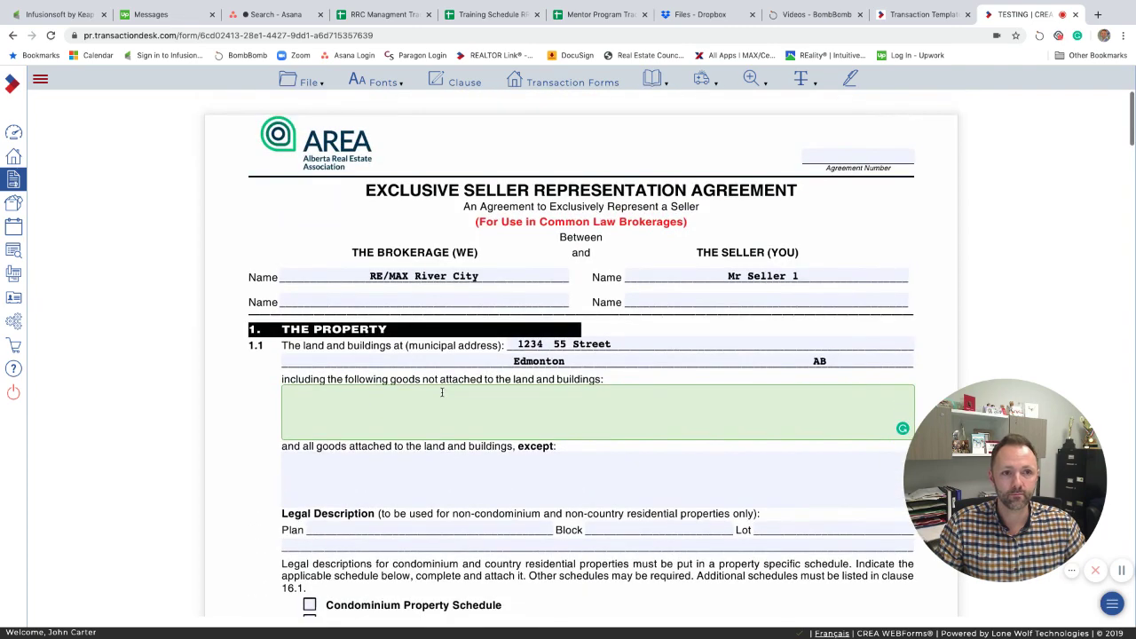
scroll(452, 354, down, 3)
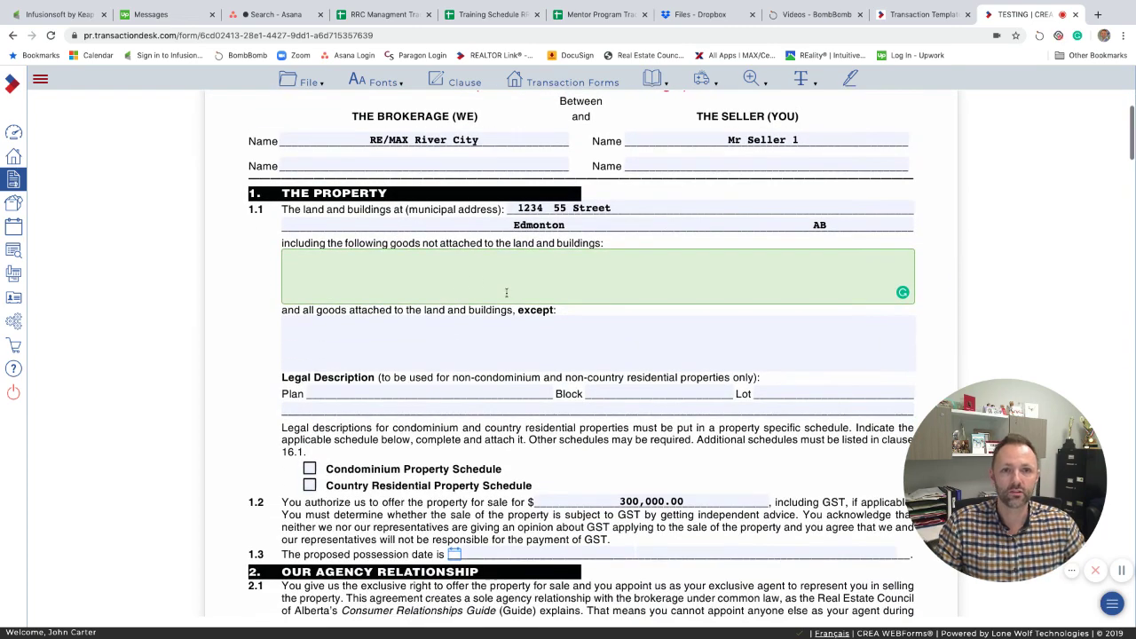
scroll(506, 291, down, 1)
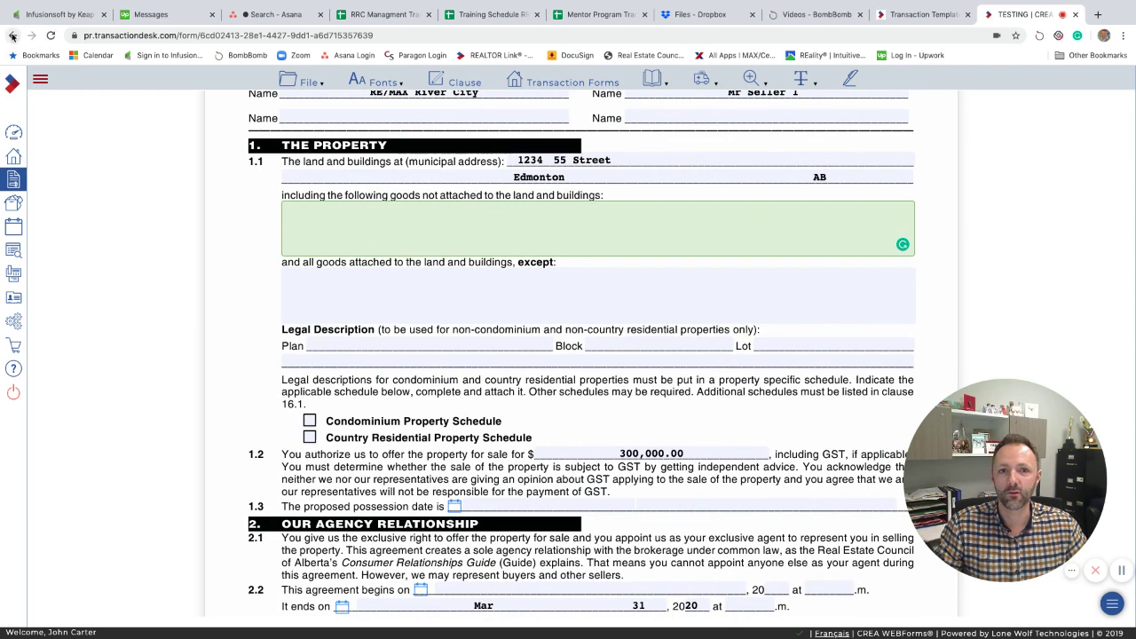
click(13, 36)
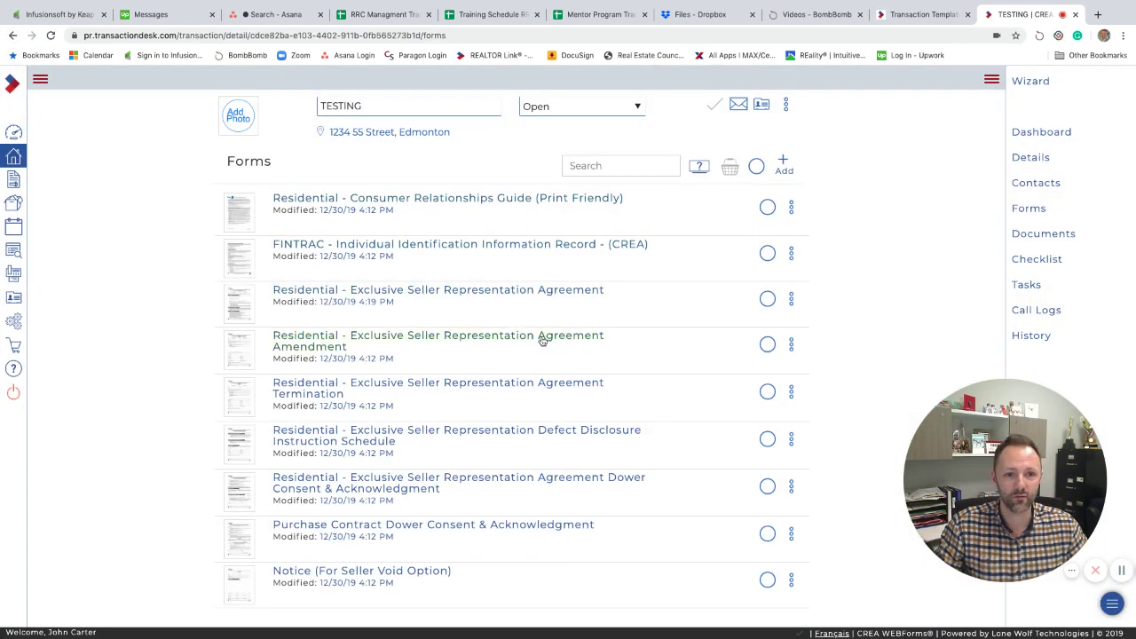
Open the Exclusive Seller Representation Agreement Amendment, confirm seller 'Mr Seller 1', and return to forms.
click(304, 342)
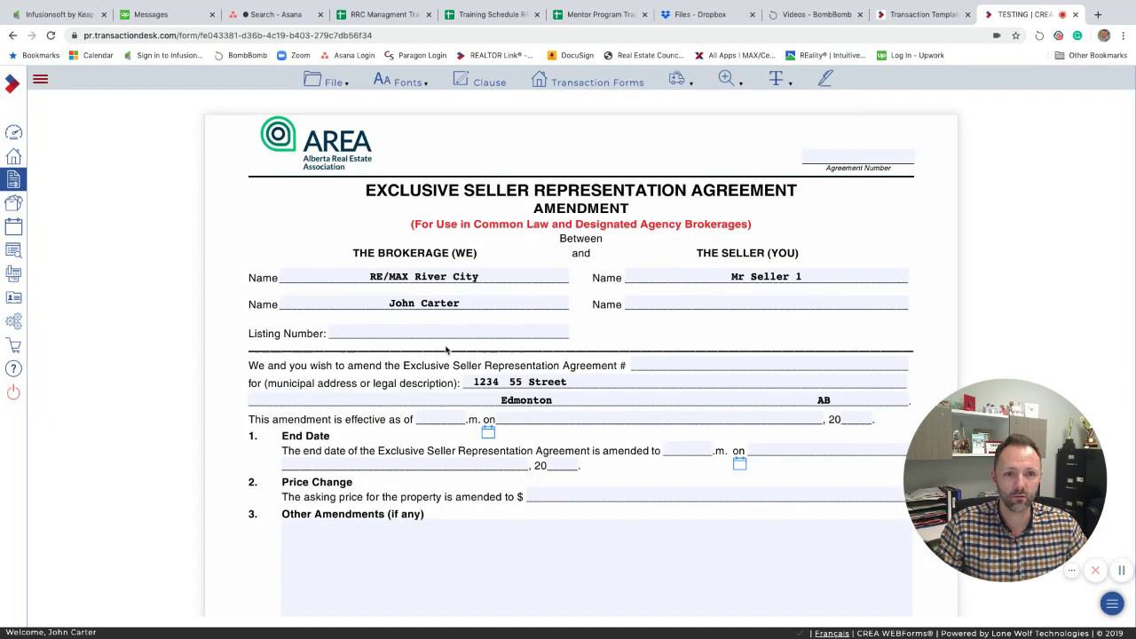
scroll(686, 297, down, 1)
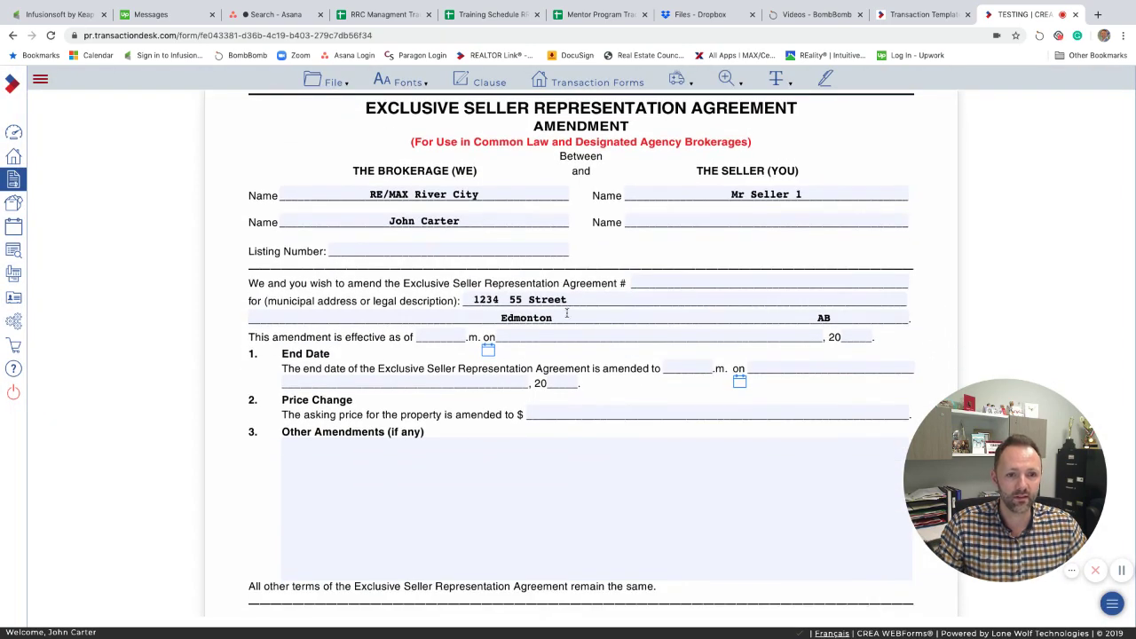
scroll(431, 381, down, 2)
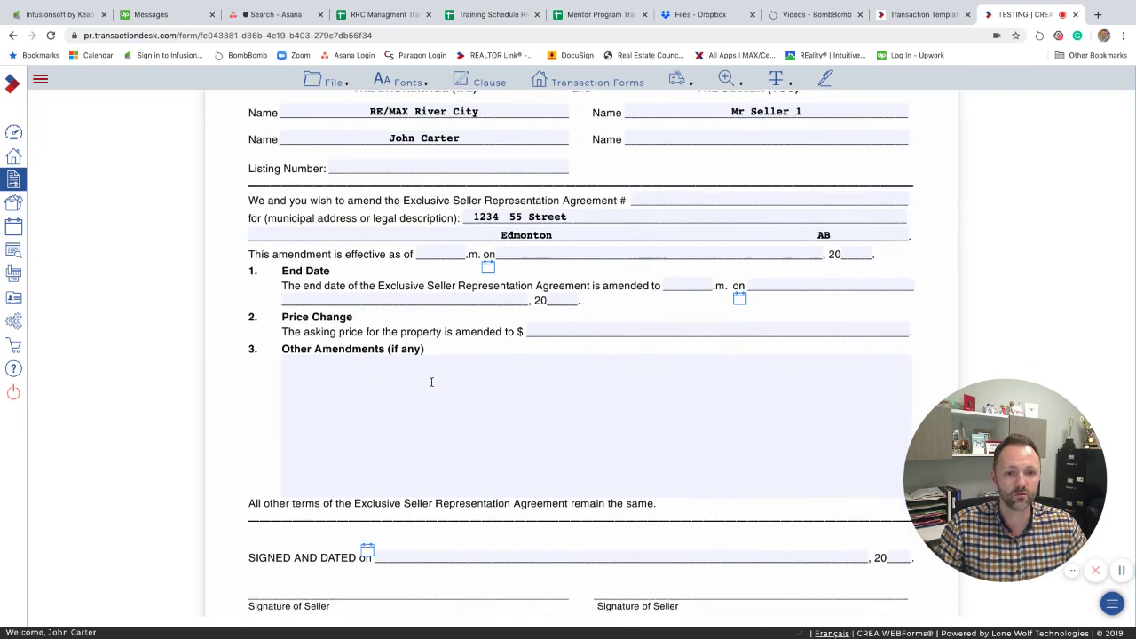
scroll(432, 381, down, 3)
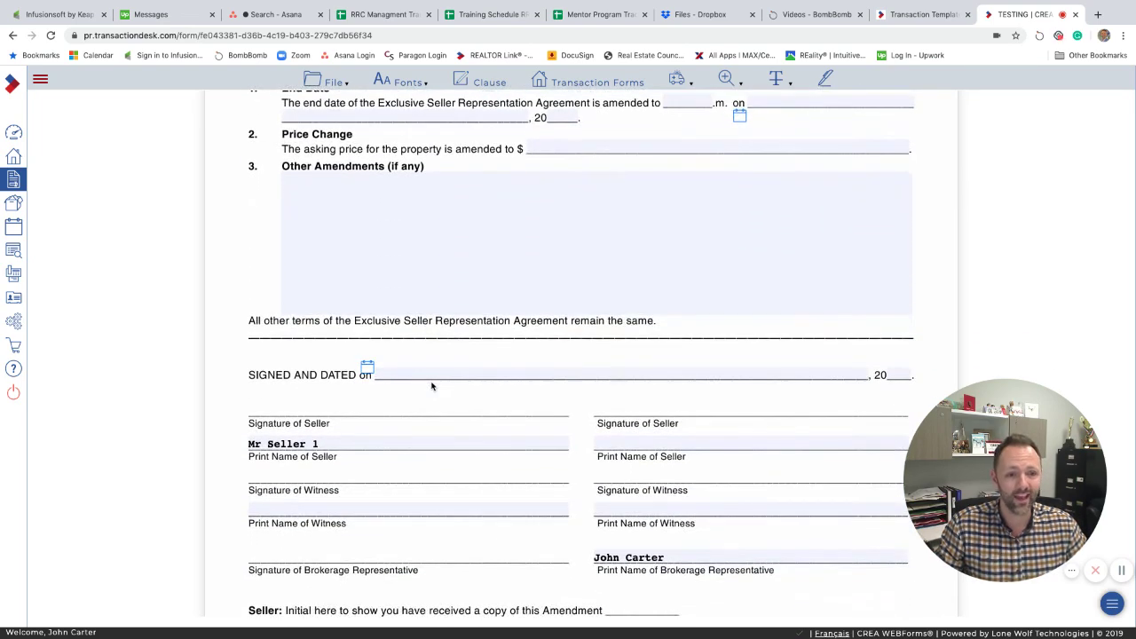
scroll(431, 382, up, 10)
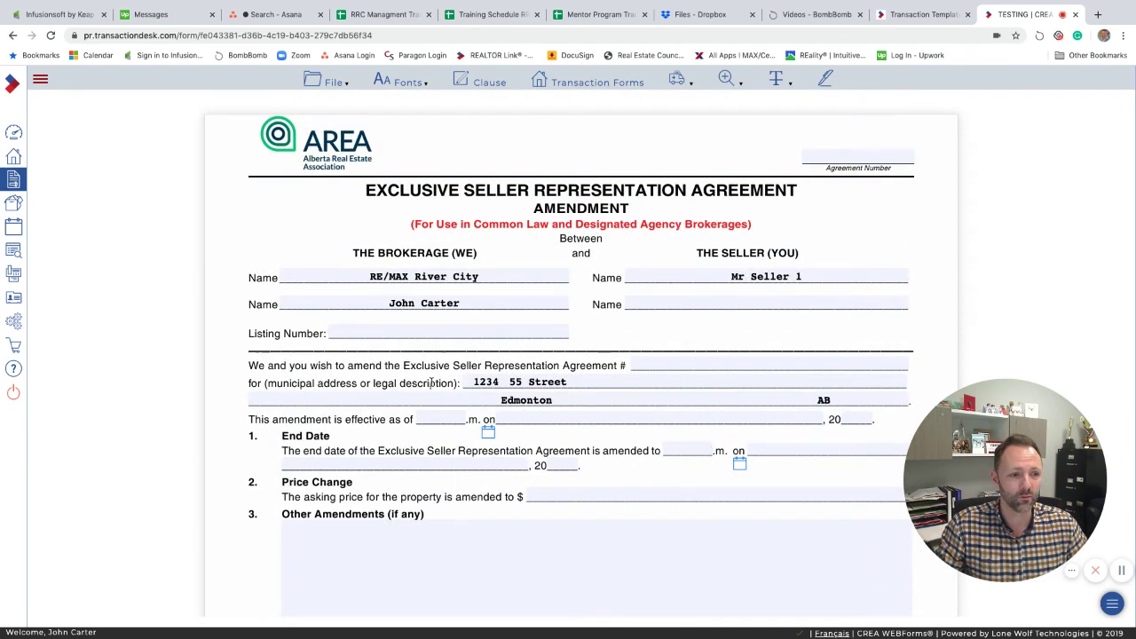
mouse_move(988, 481)
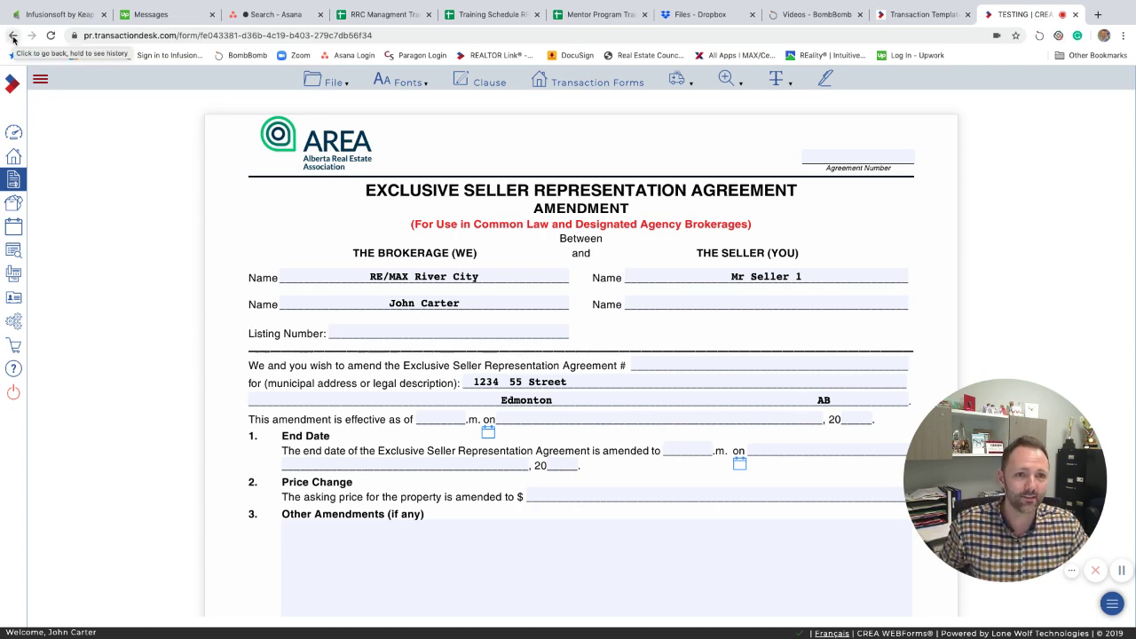
click(12, 36)
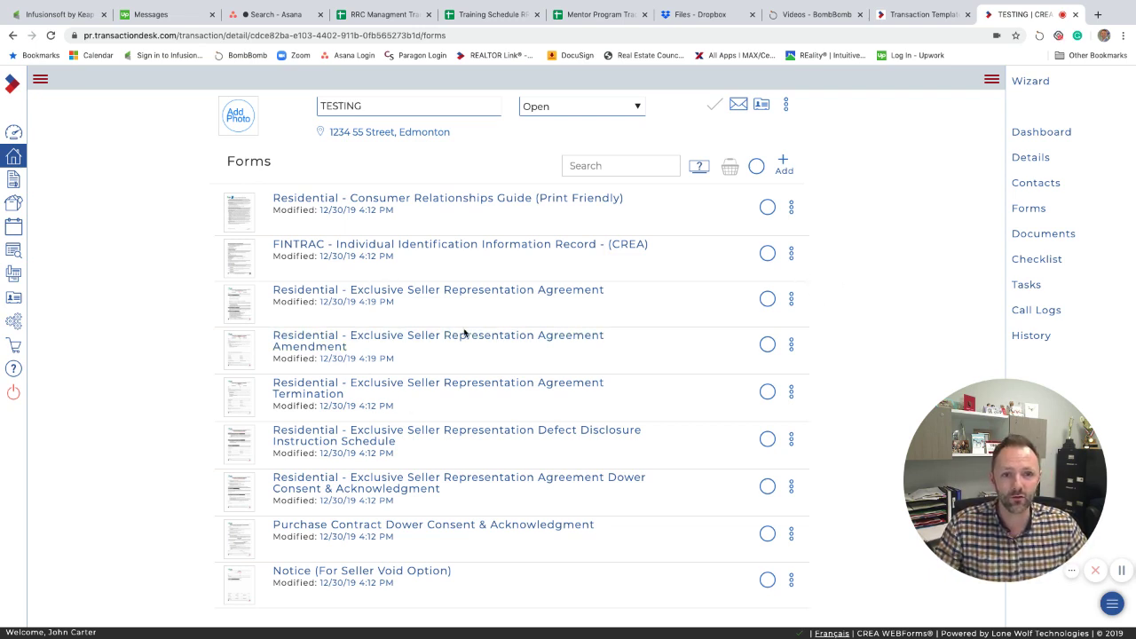
Review TESTING's forms list showing the agreement and amendment modified 12/30/19 4:19 PM.
mouse_move(1029, 451)
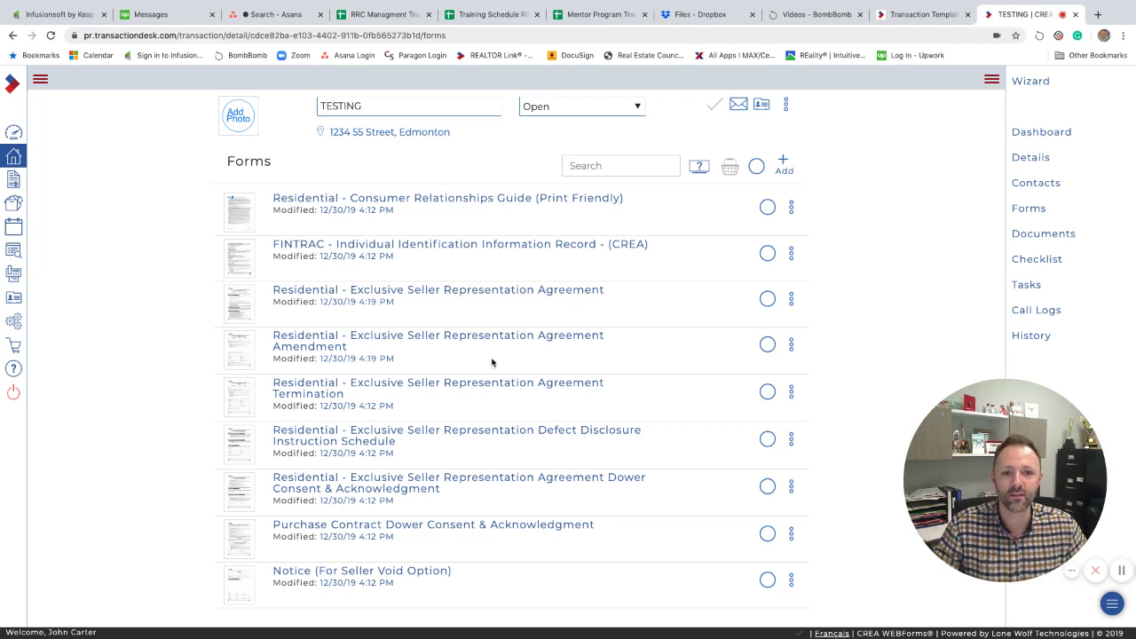
mouse_move(1004, 506)
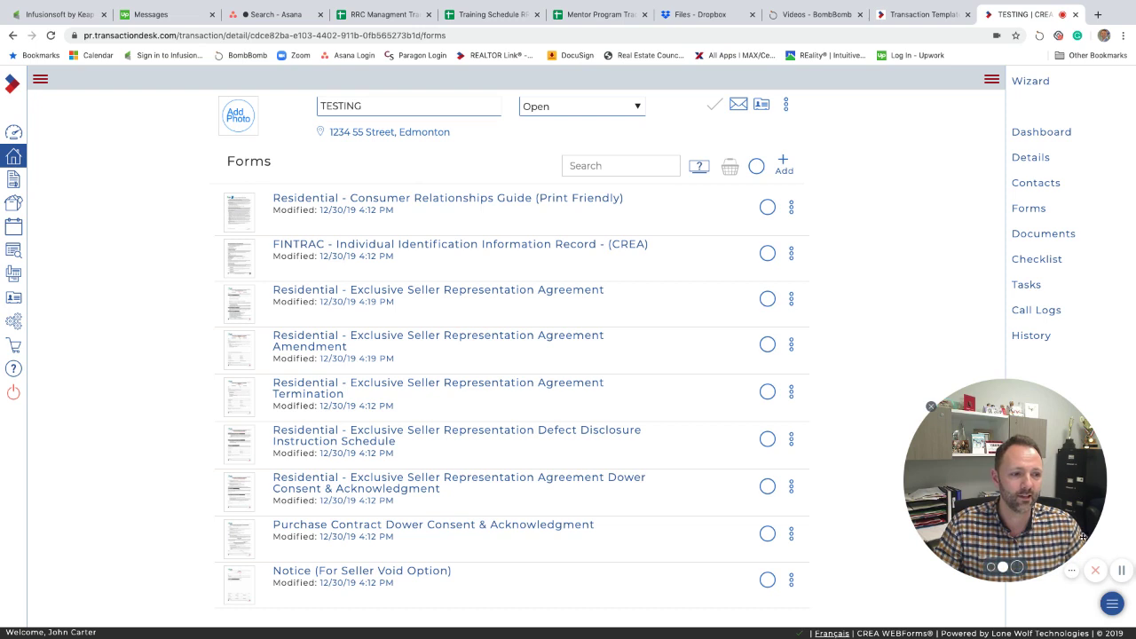